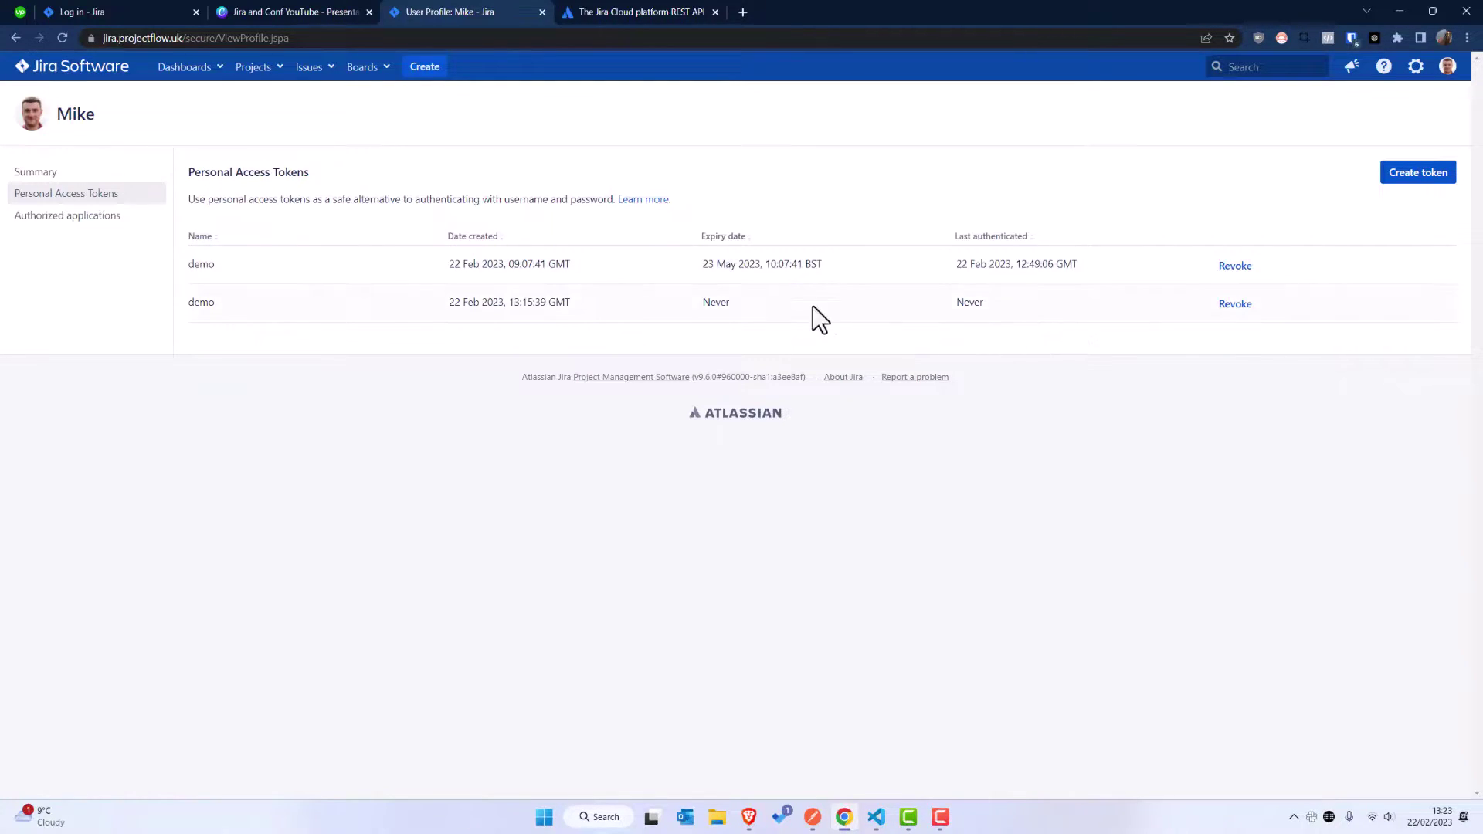
# Revoke the demo personal access token that never expires and return to the system dashboard
pyautogui.click(1235, 303)
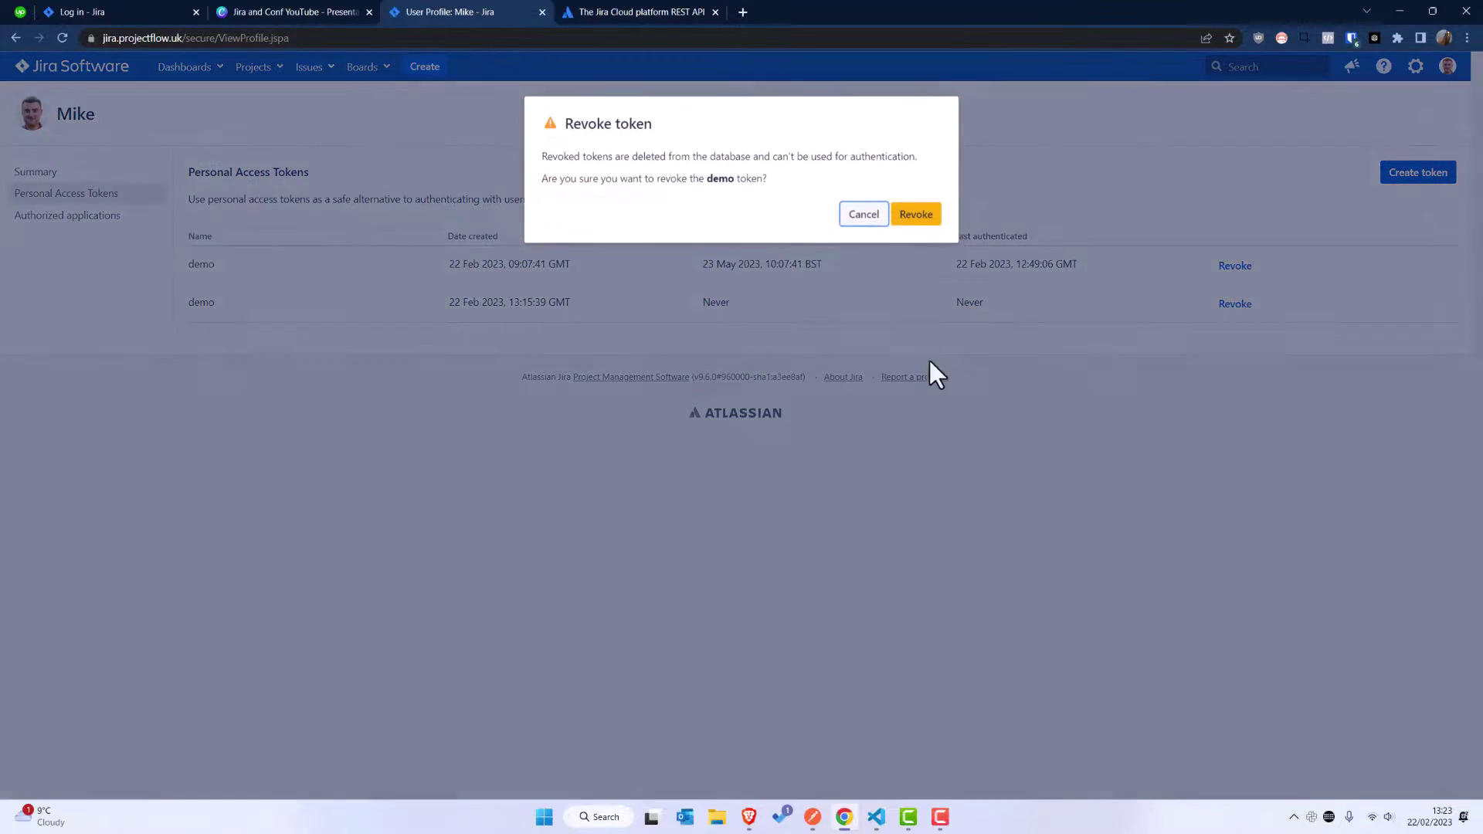
pyautogui.click(934, 214)
pyautogui.click(49, 71)
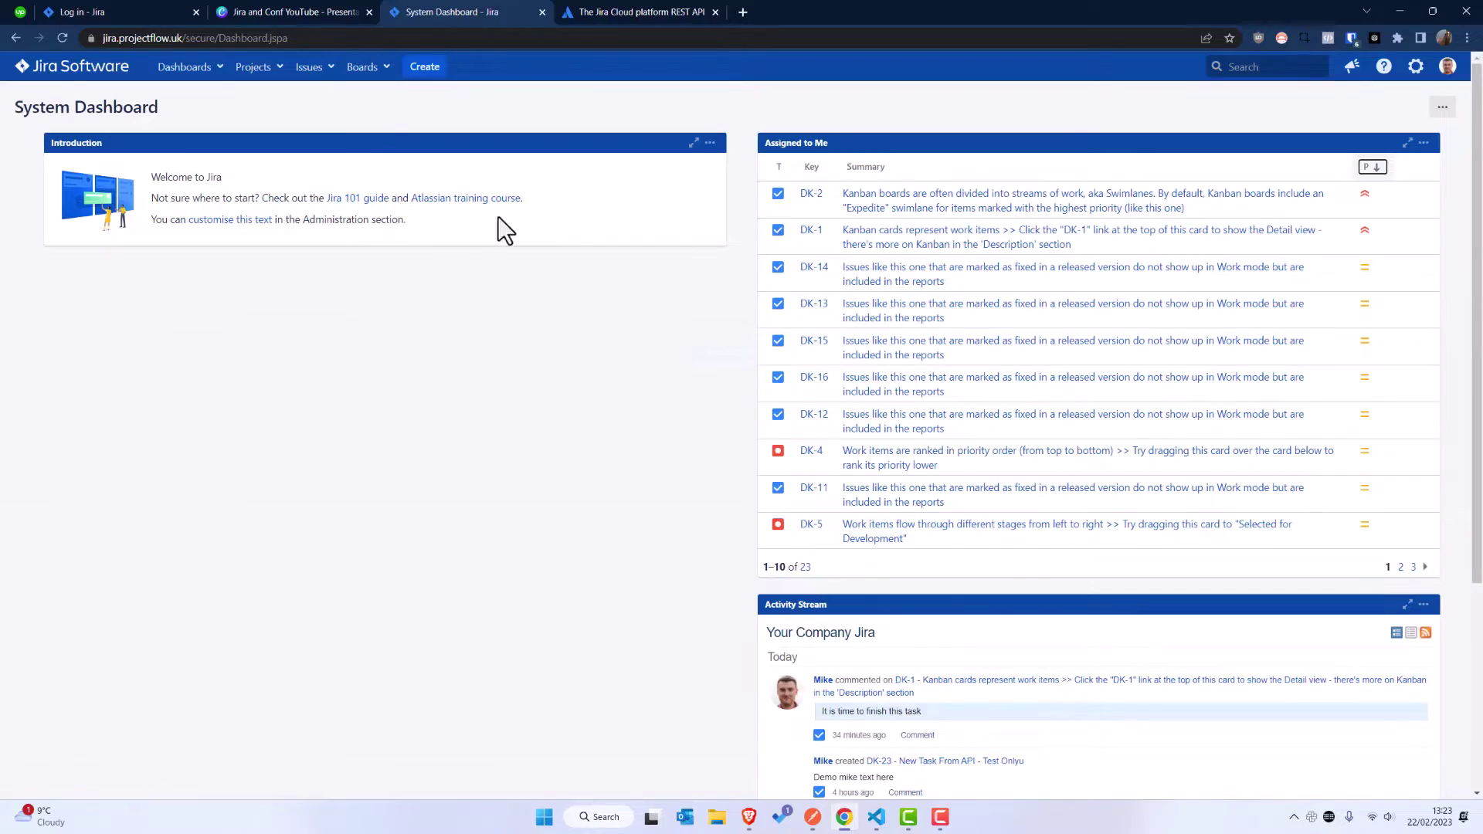
# Create a personal access token named demo from the user profile with automatic expiry turned off, and return to the dashboard
pyautogui.click(1448, 67)
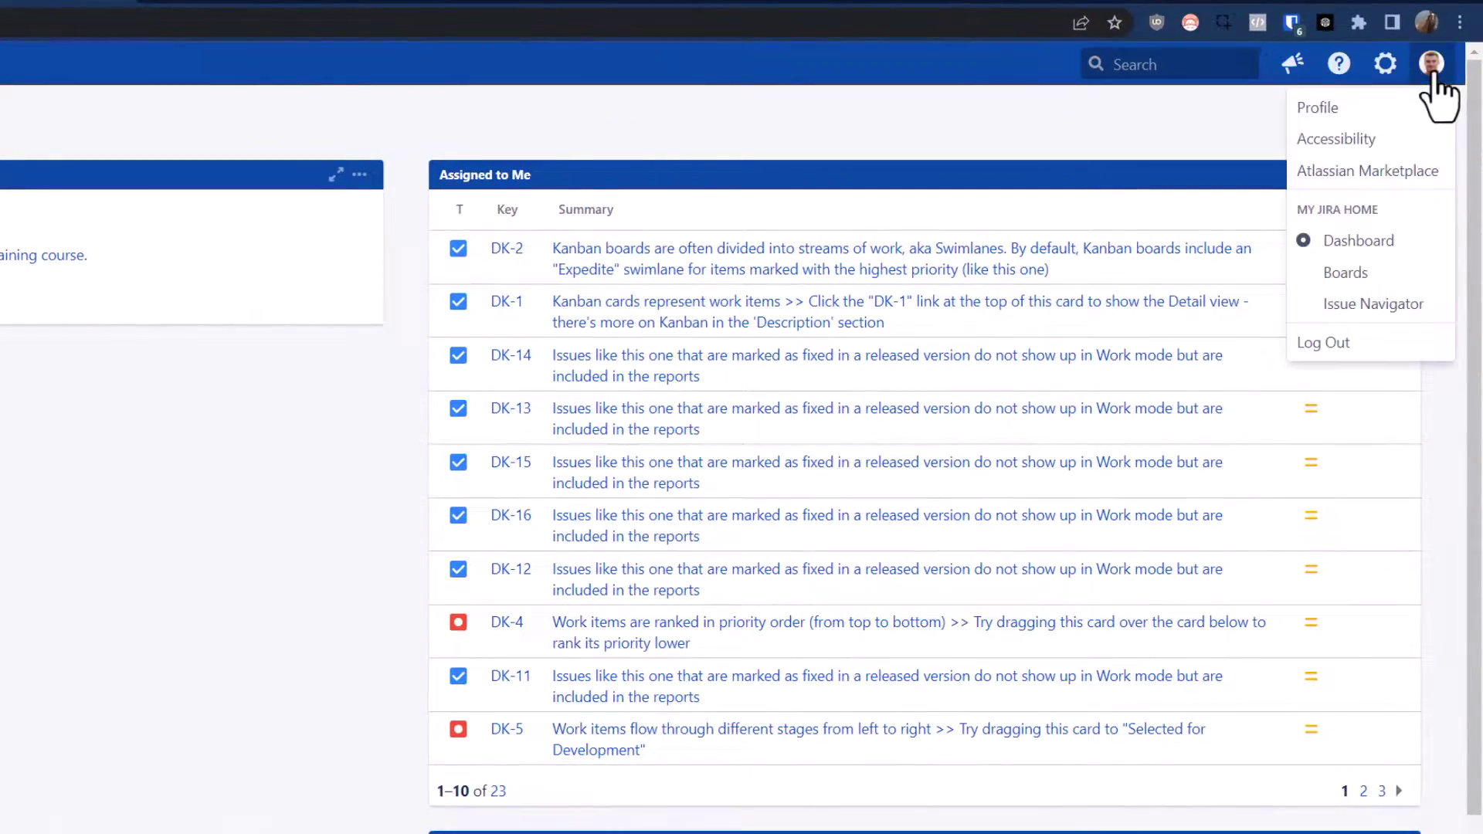
pyautogui.click(1409, 112)
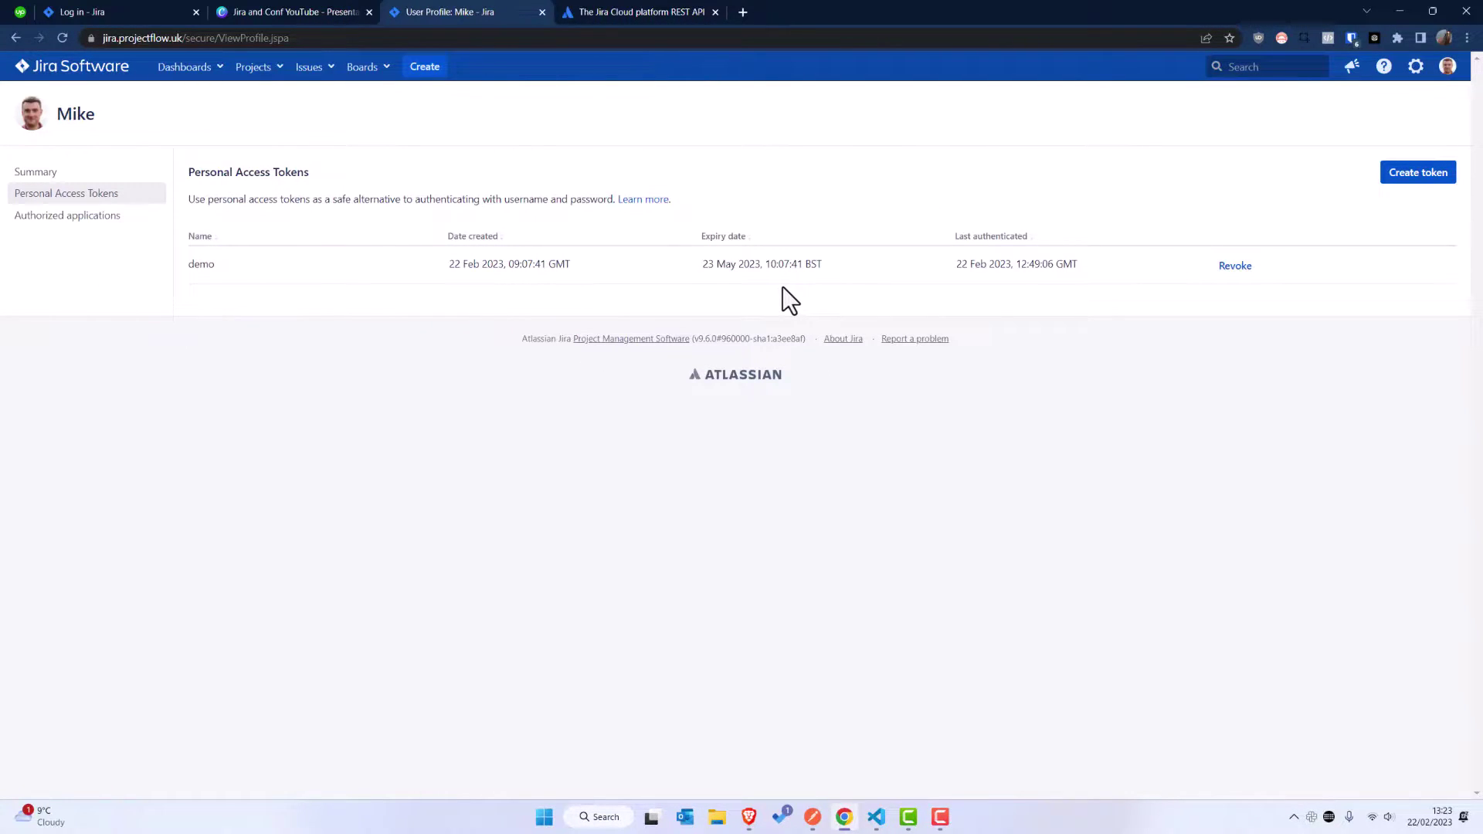
pyautogui.click(1397, 189)
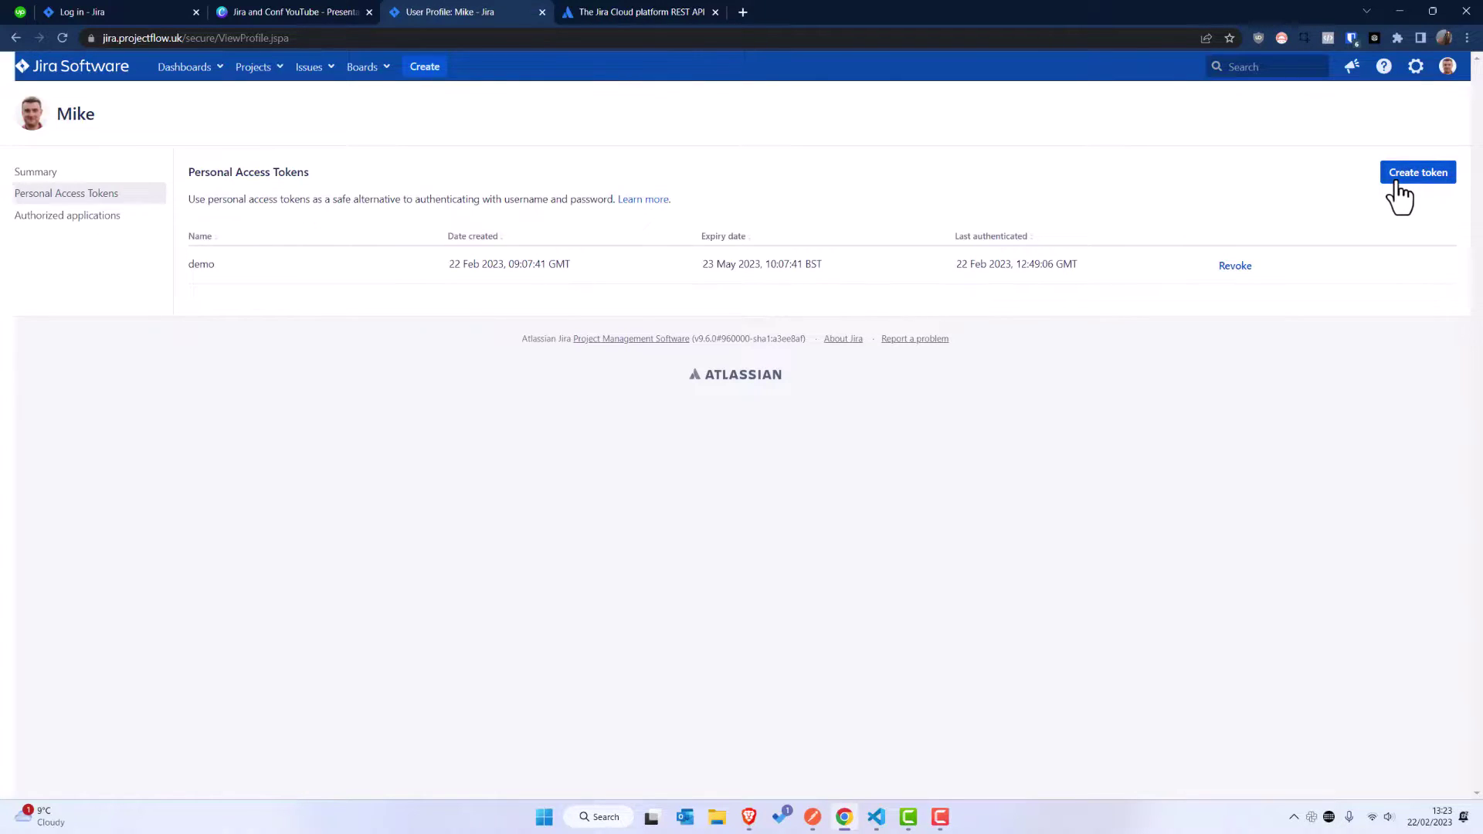
pyautogui.click(621, 224)
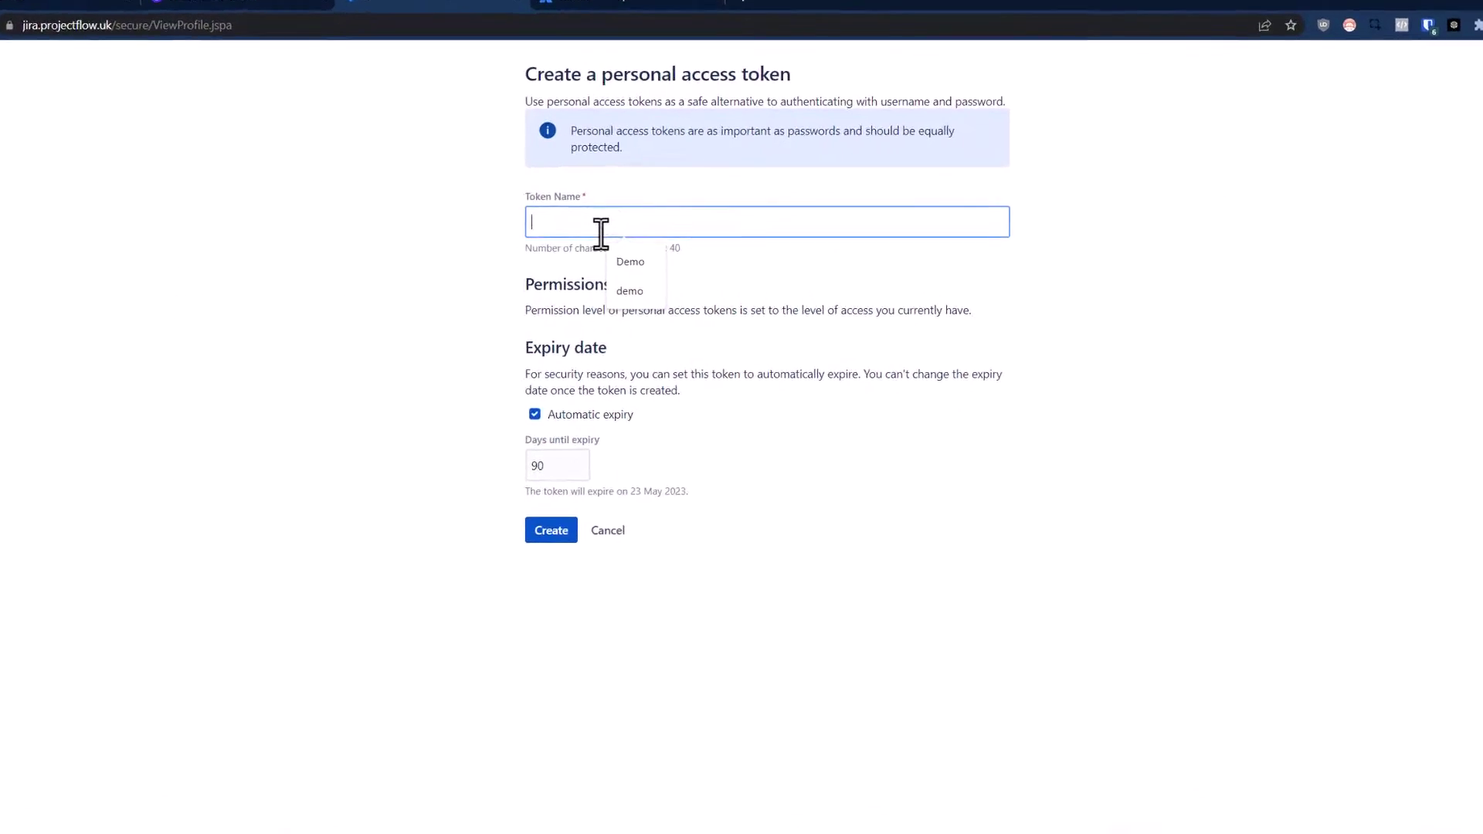
pyautogui.write('demo')
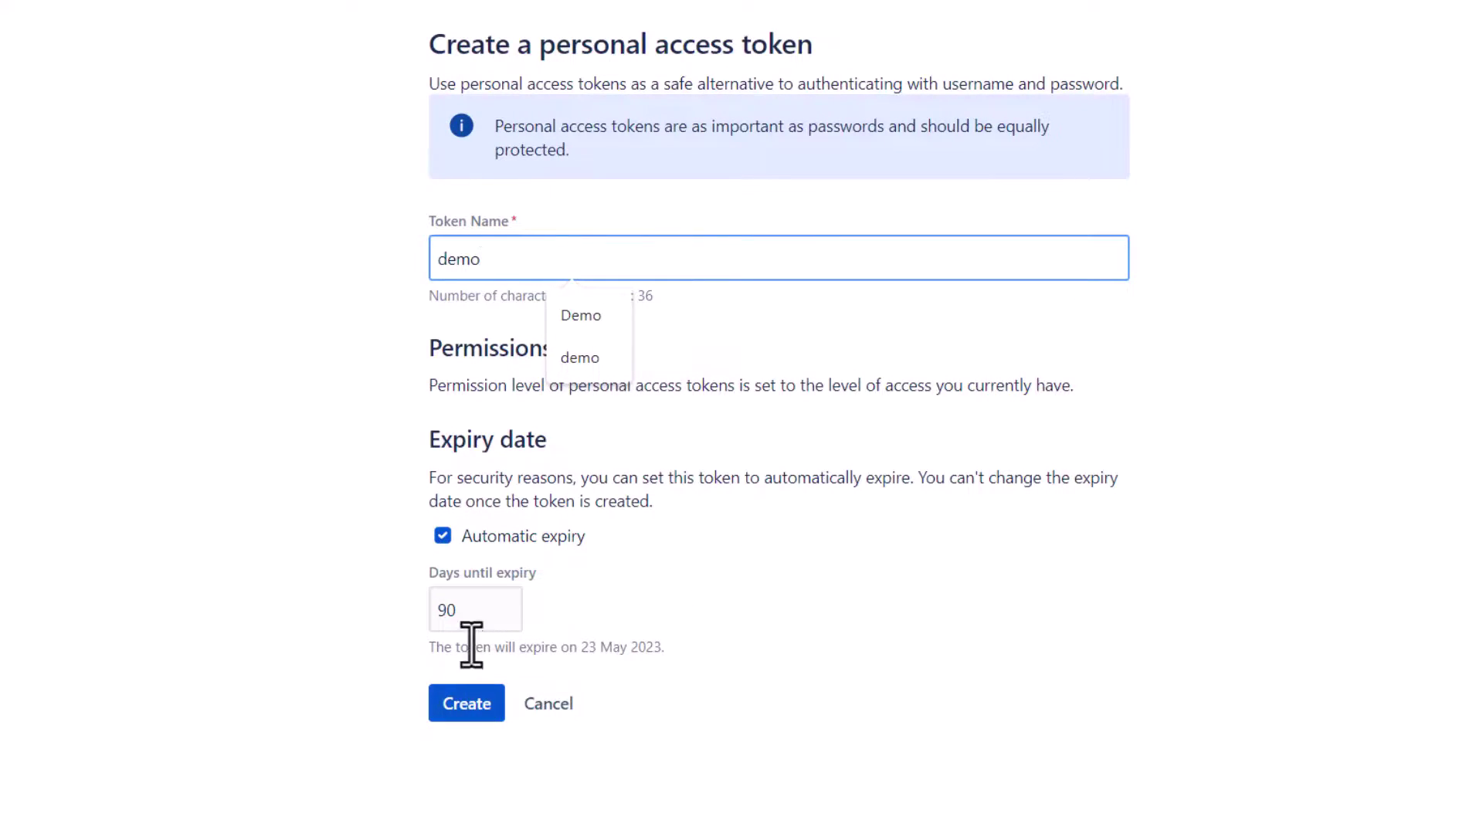
pyautogui.click(460, 545)
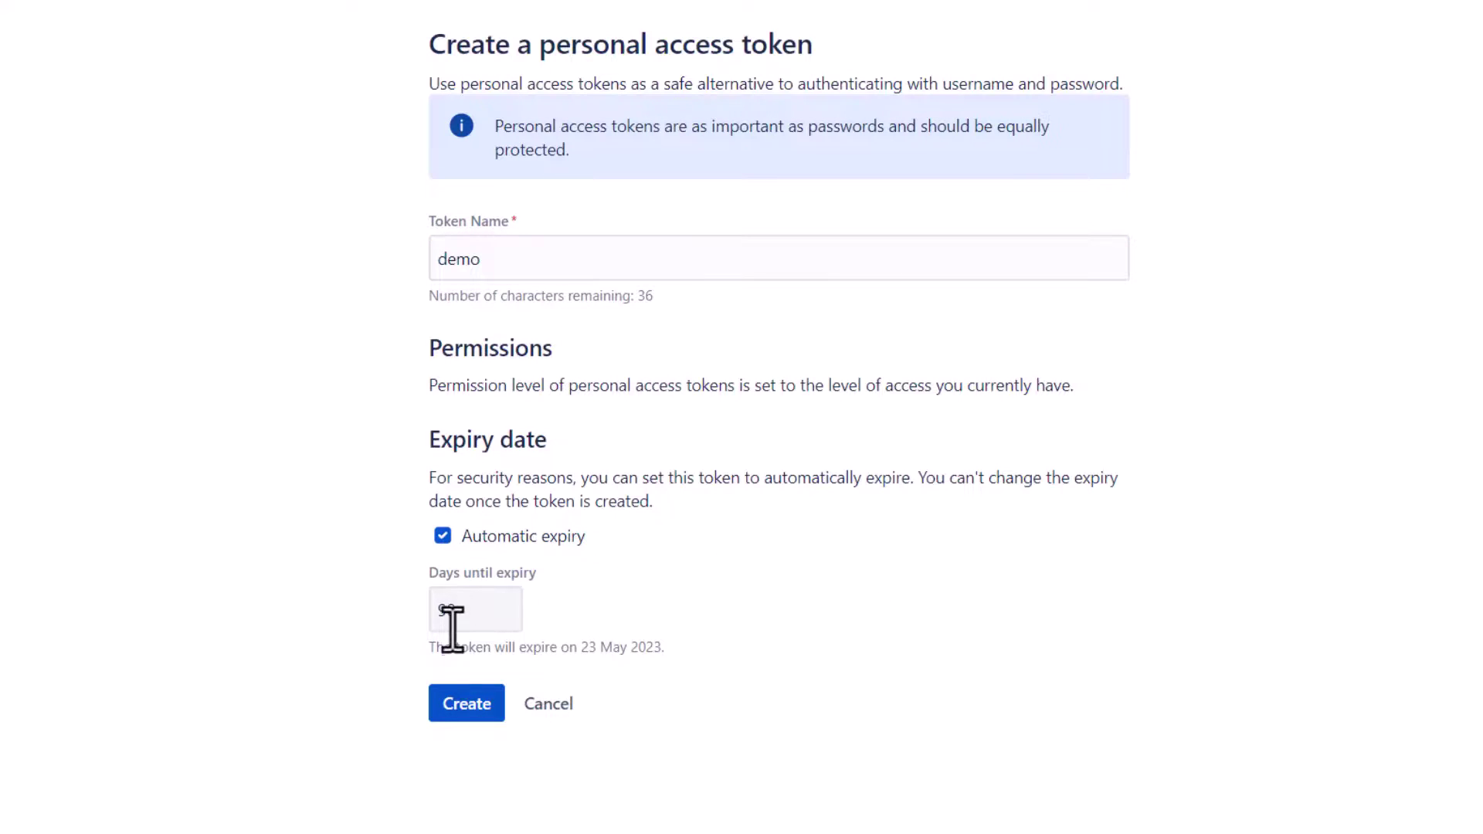
pyautogui.click(443, 536)
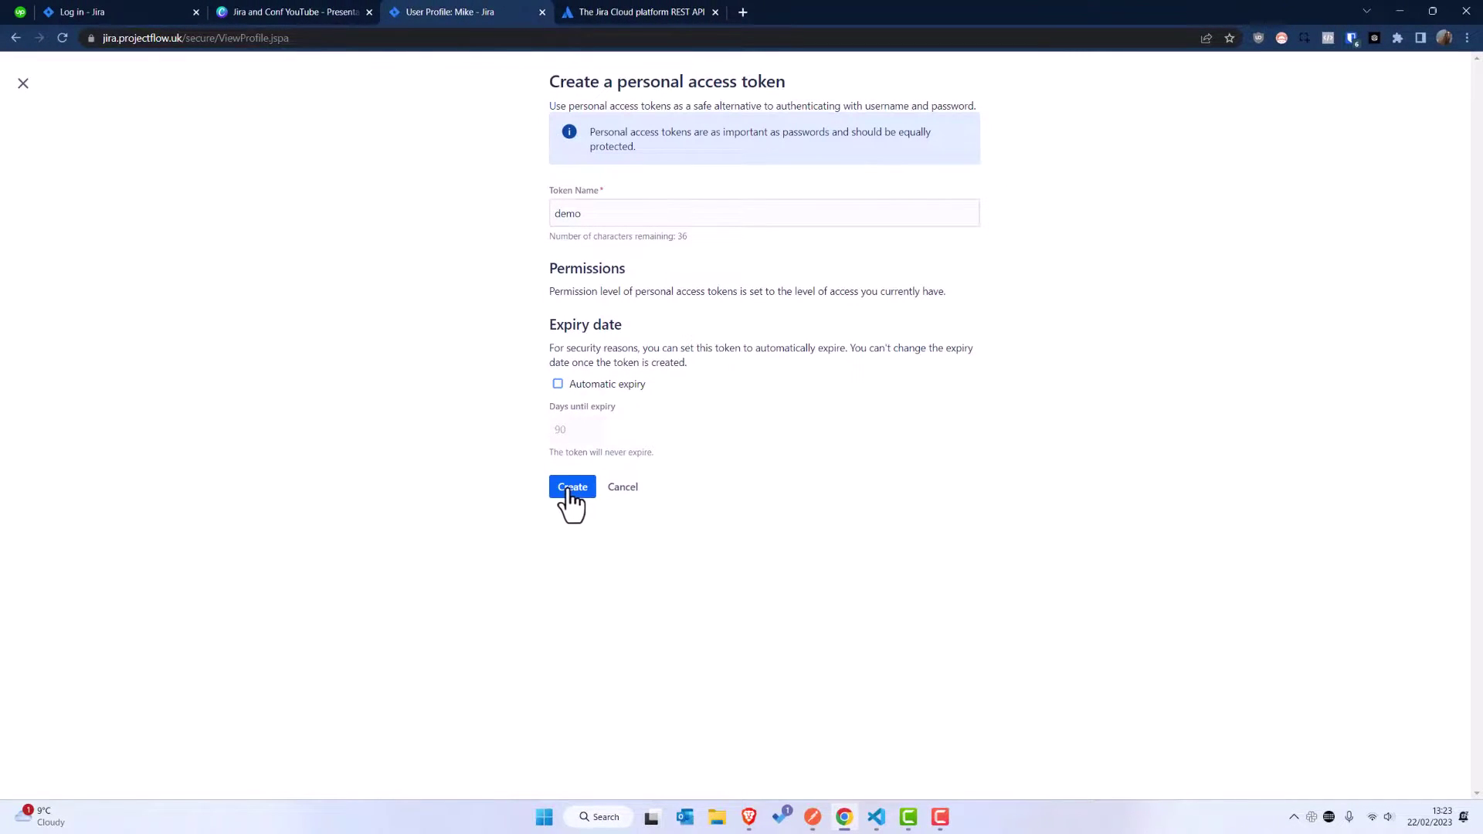
pyautogui.click(567, 494)
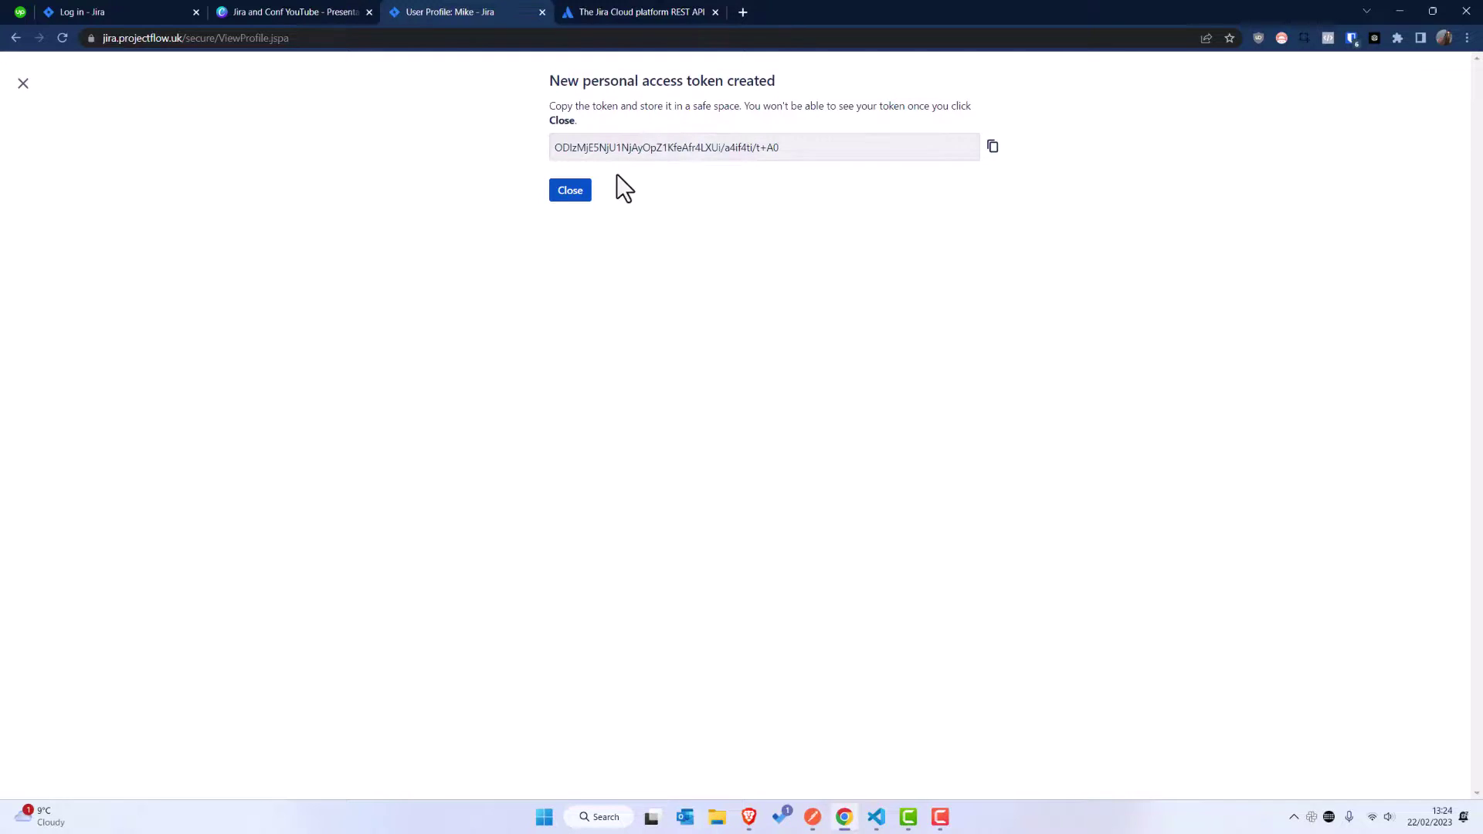
pyautogui.click(570, 191)
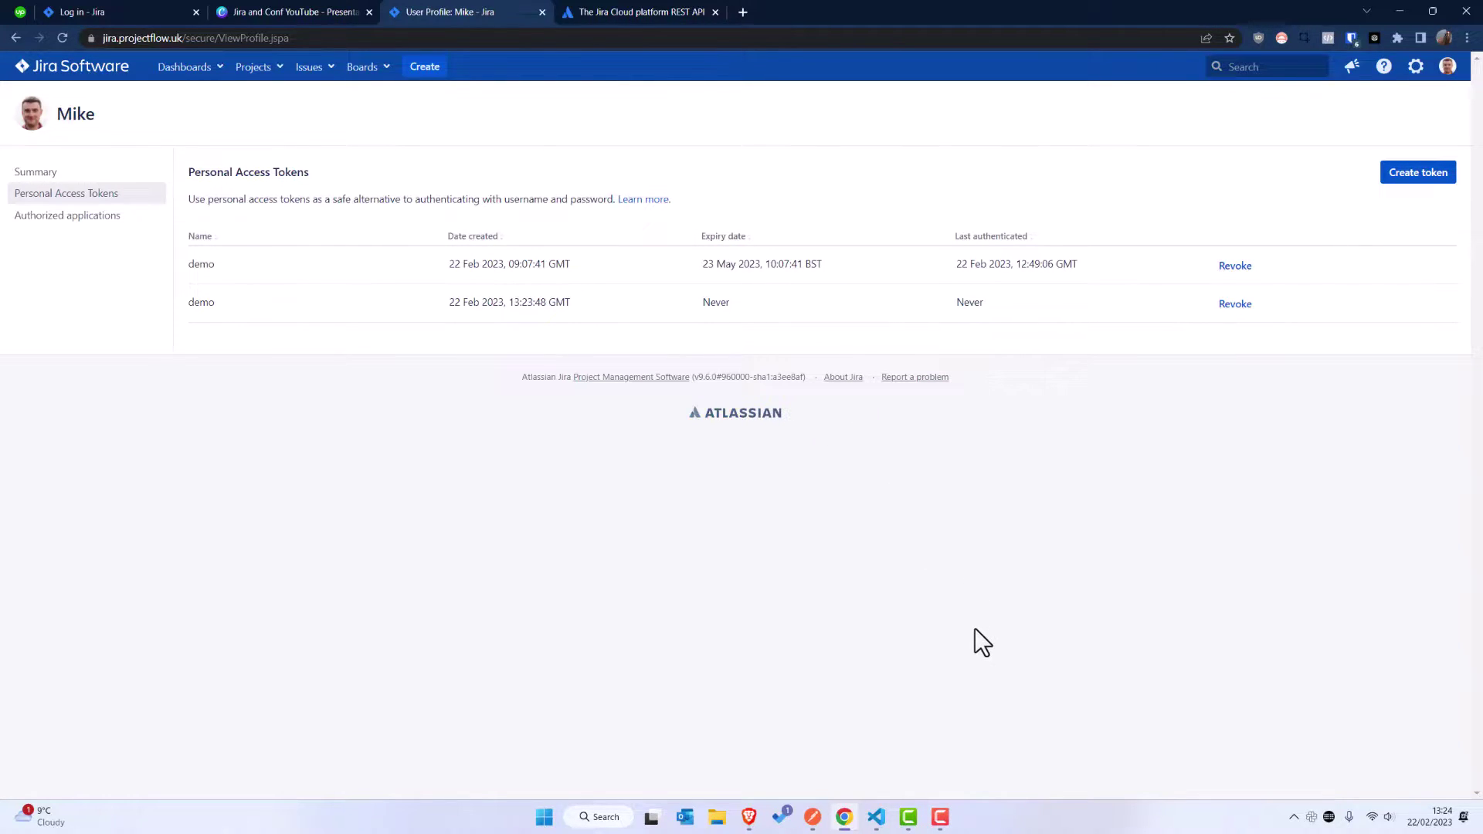
pyautogui.click(97, 71)
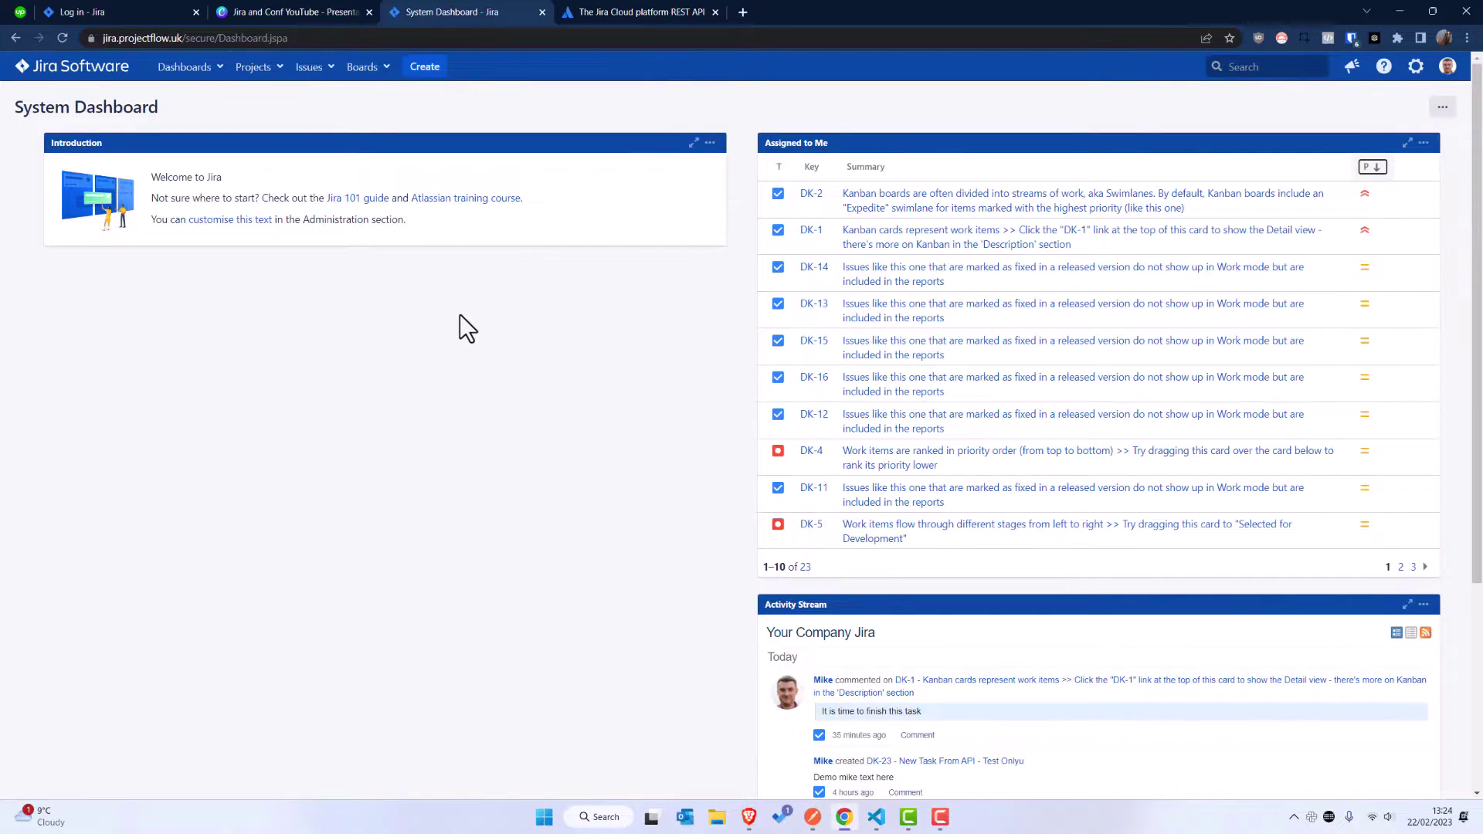
# Switch to Postman and bring up the New Task on Jira Dev POST request
pyautogui.click(813, 817)
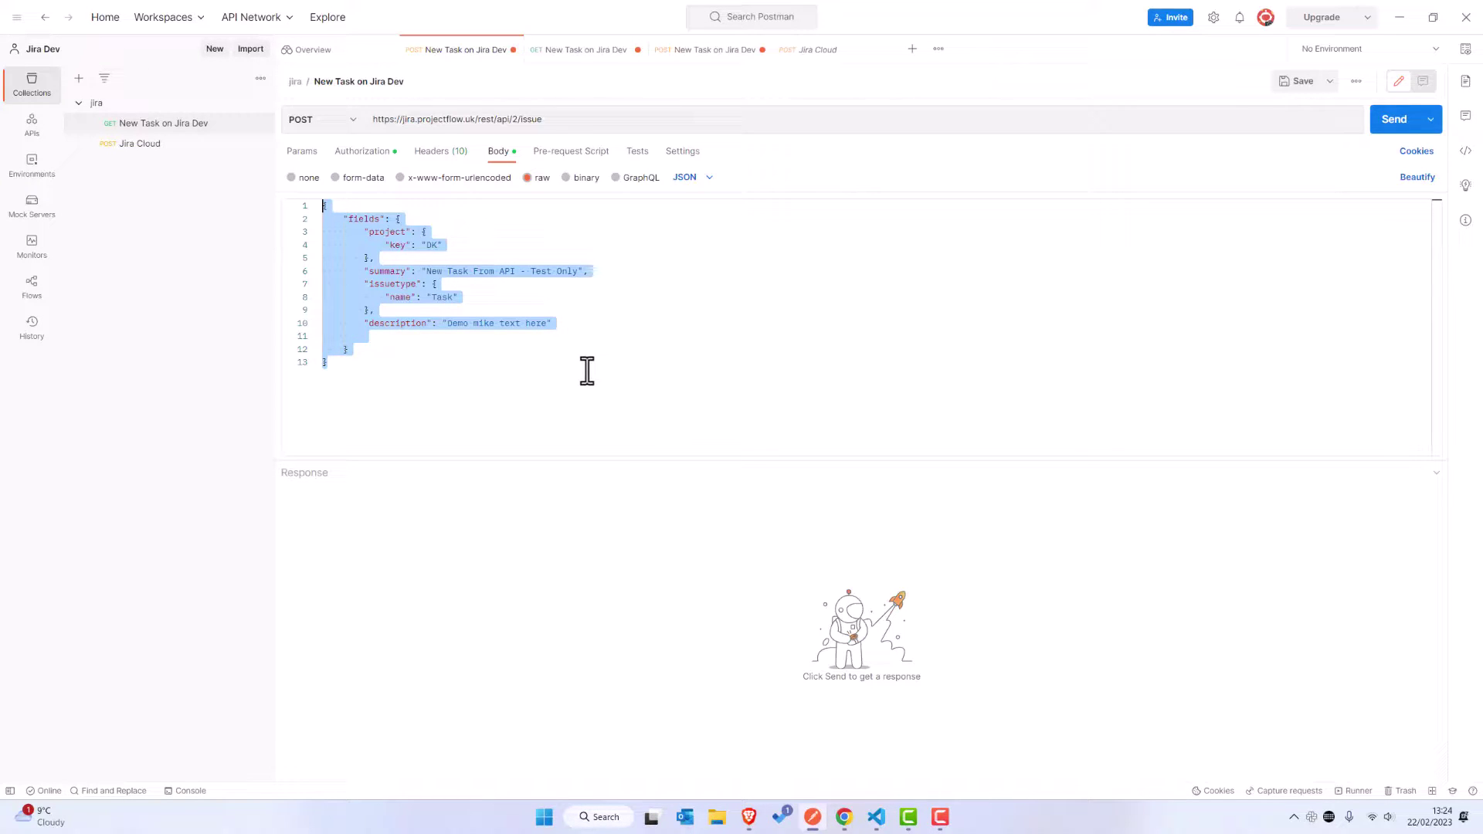
pyautogui.click(456, 354)
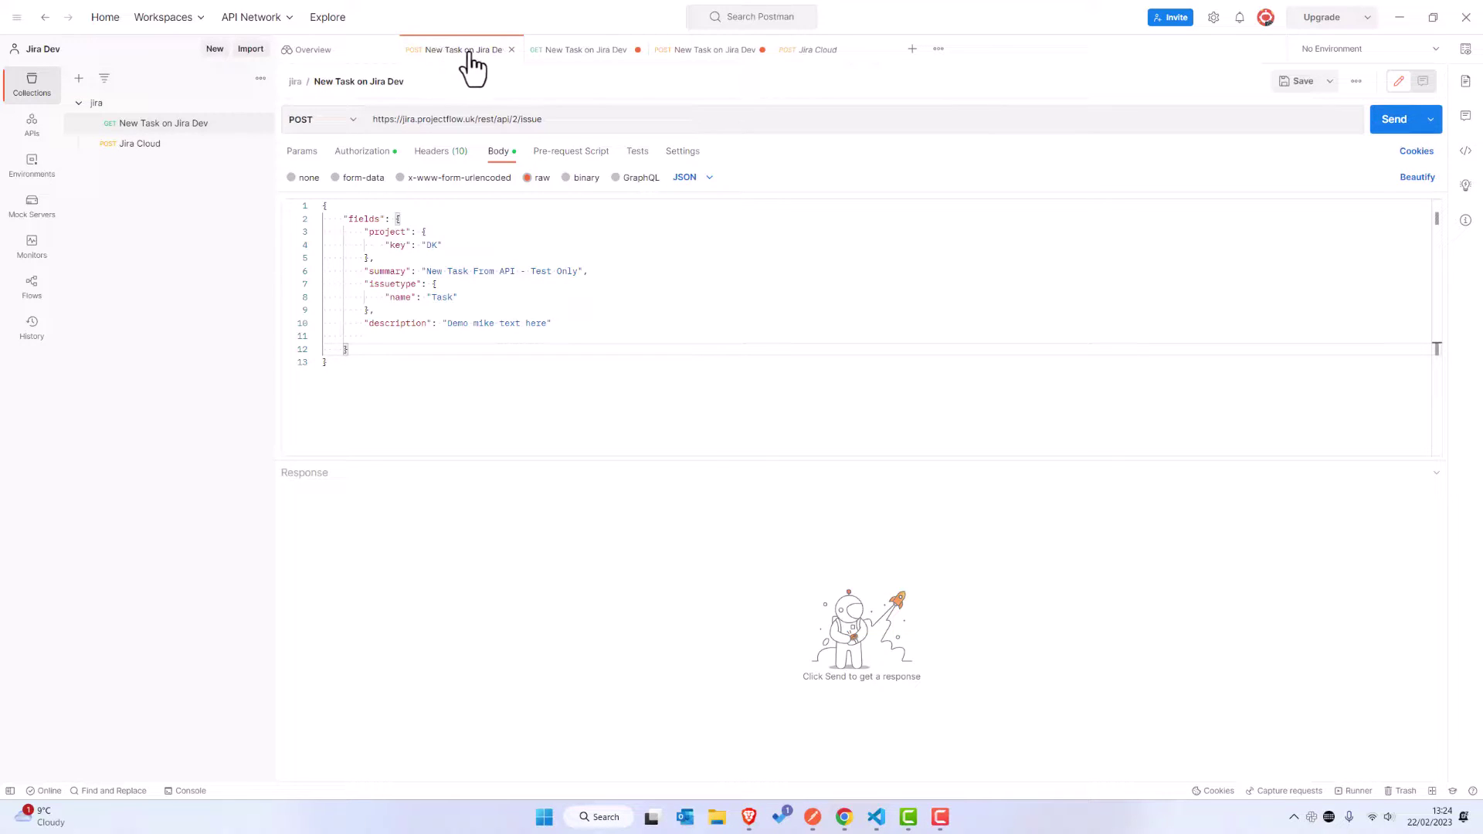
pyautogui.click(912, 51)
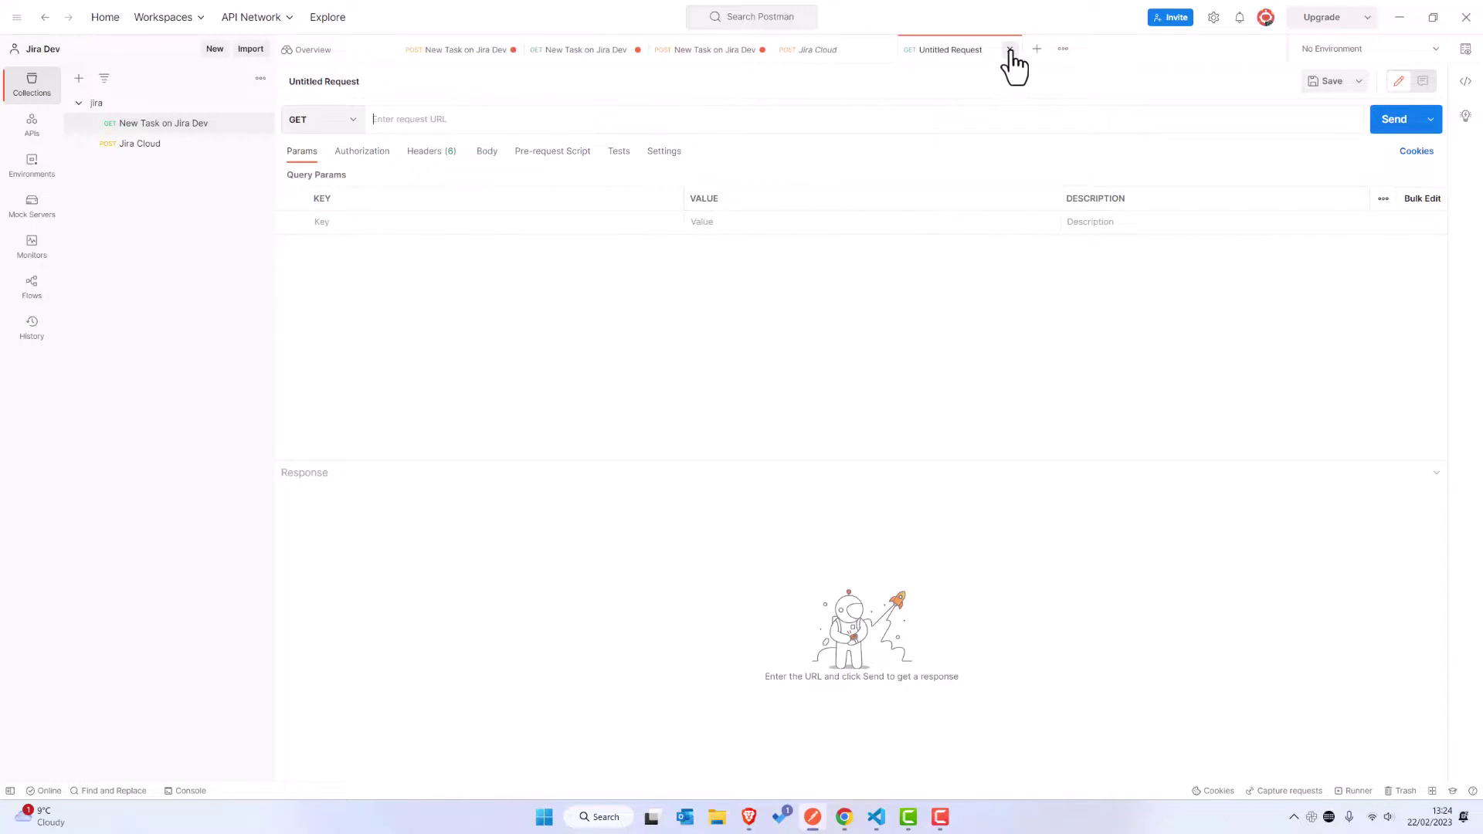
pyautogui.click(1012, 50)
pyautogui.click(433, 51)
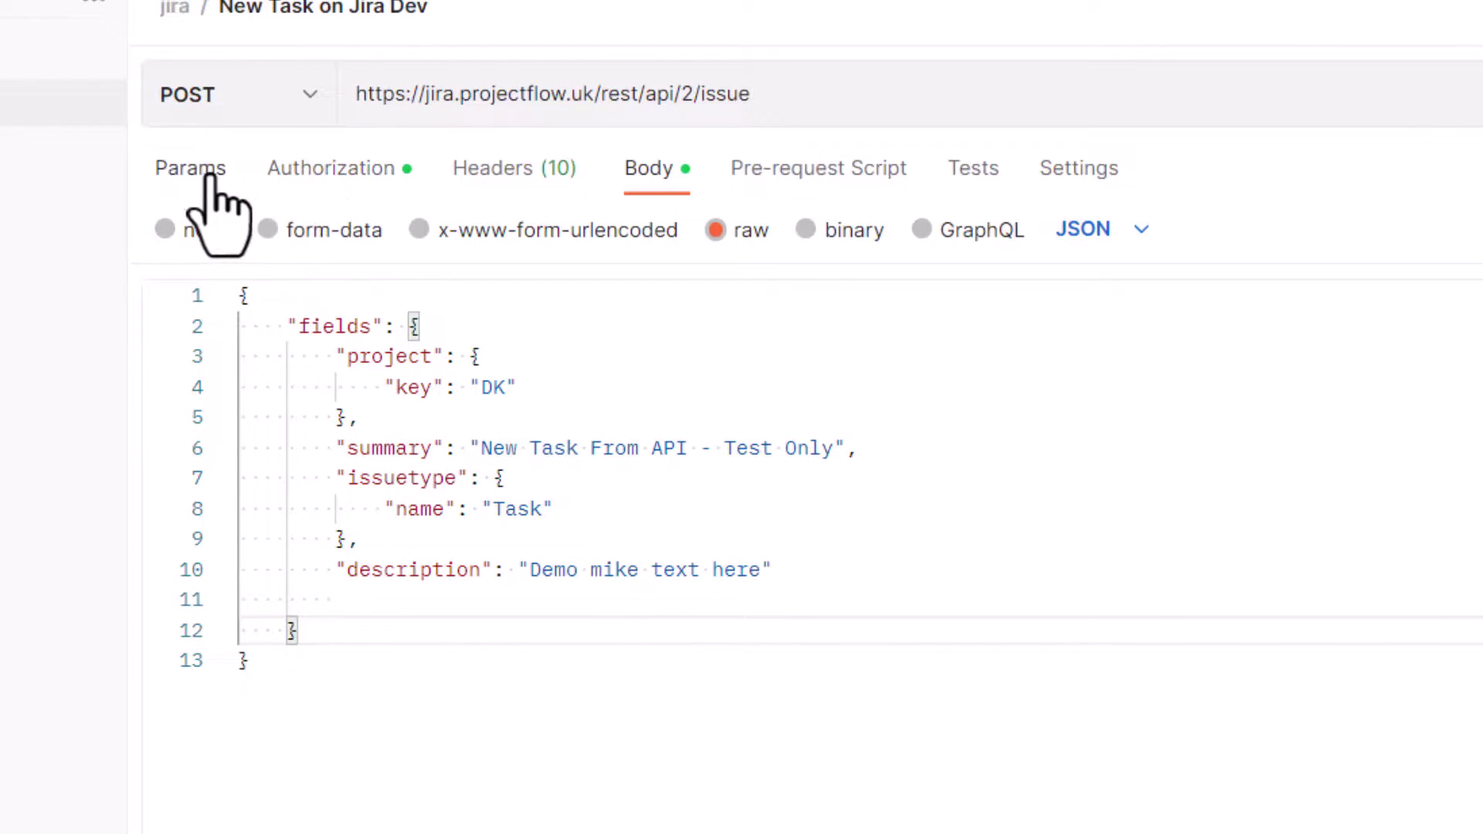
# Examine the request's query parameters, its available authorization types and its headers
pyautogui.click(202, 180)
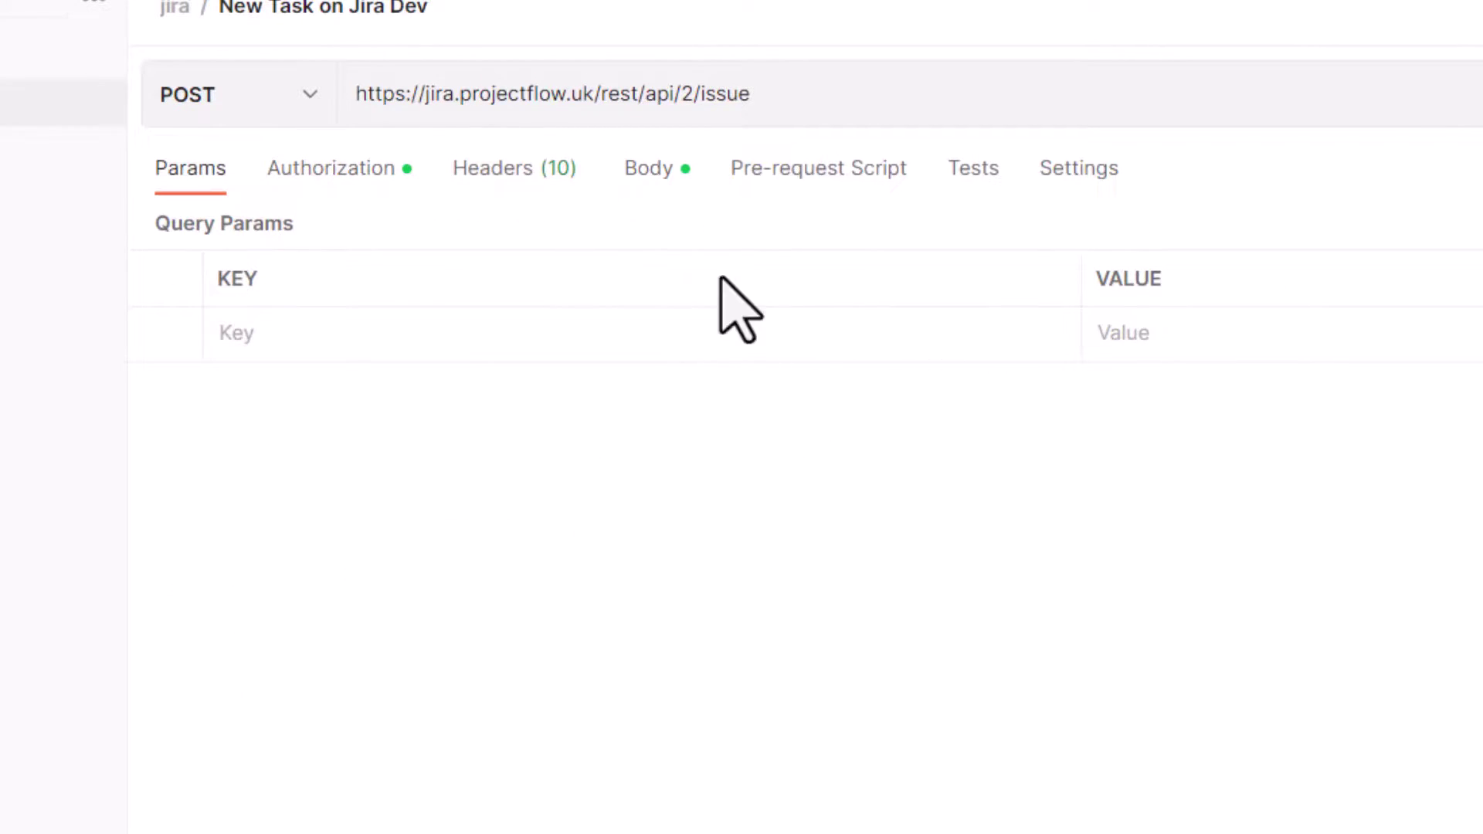
pyautogui.click(328, 174)
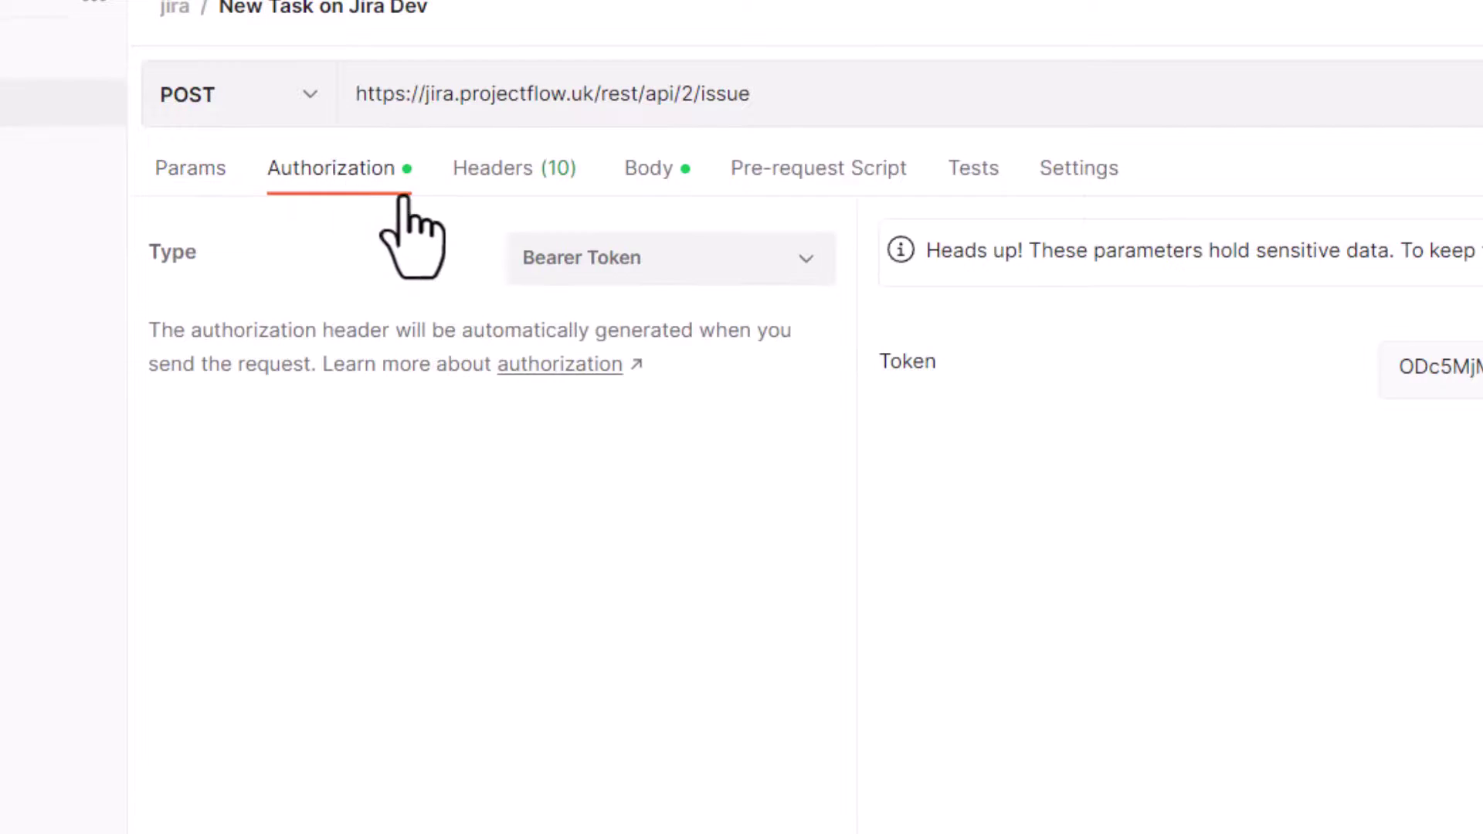
pyautogui.click(578, 267)
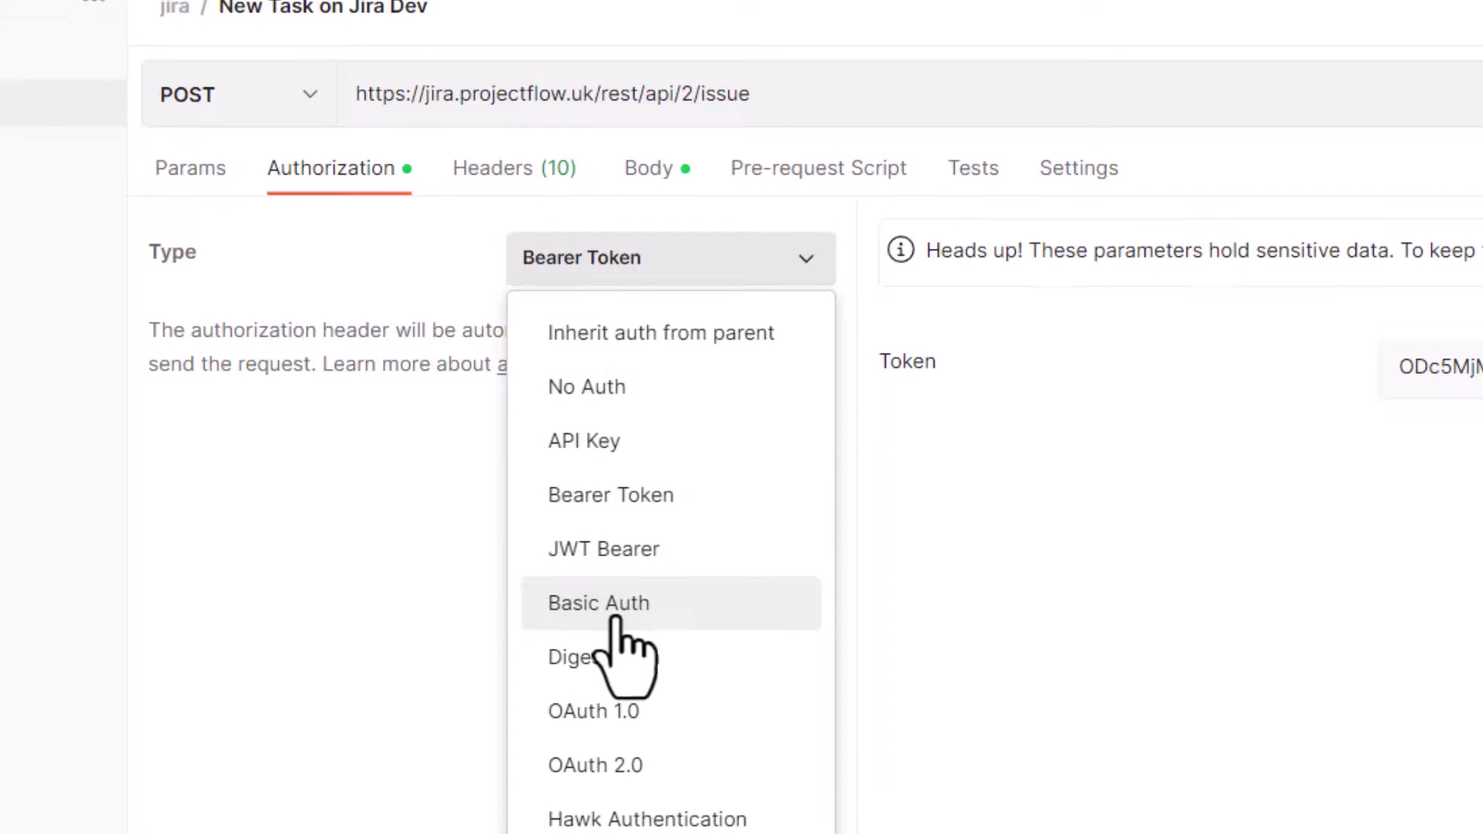
pyautogui.click(1057, 473)
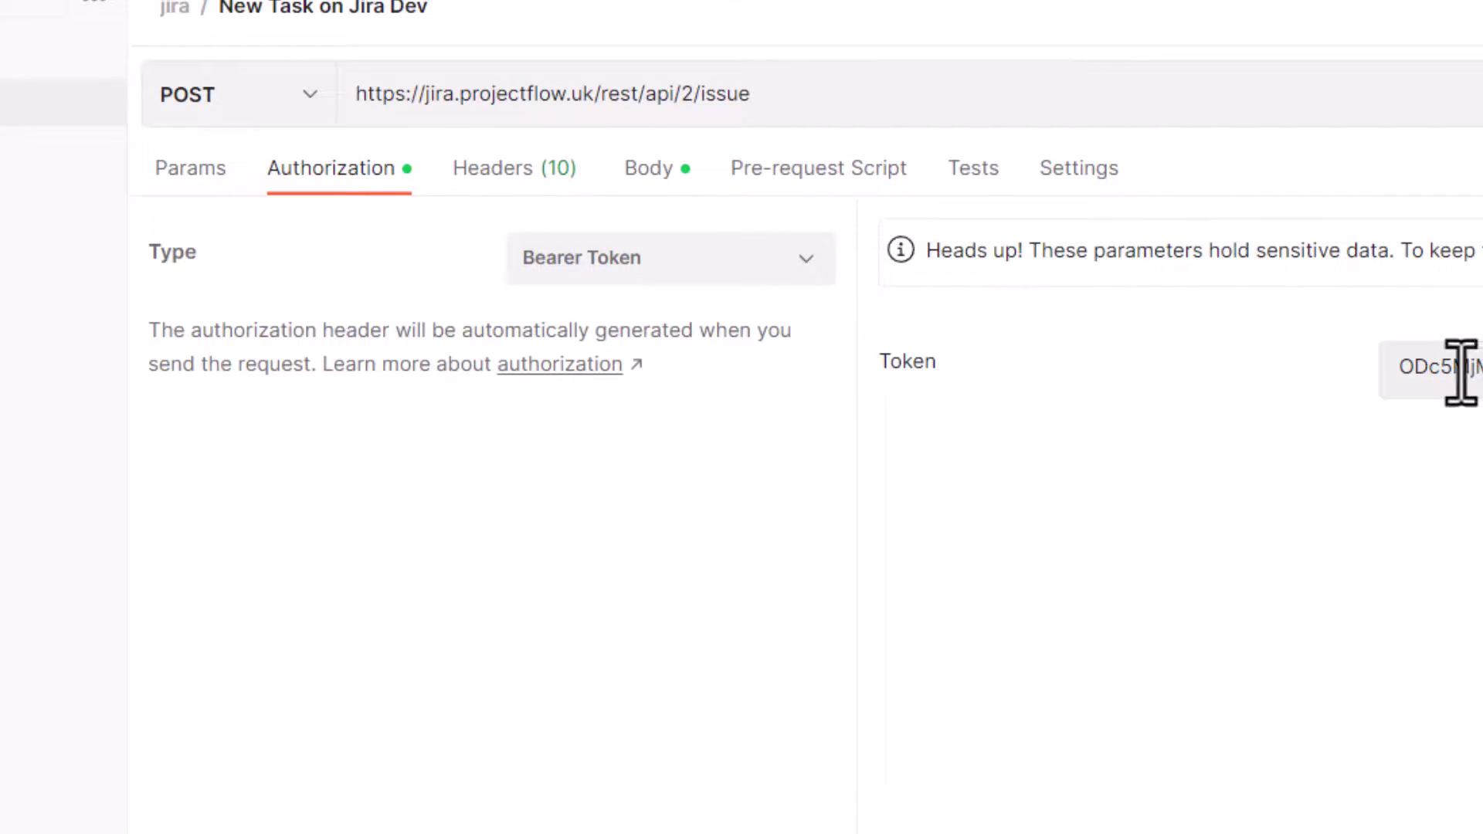
pyautogui.click(504, 184)
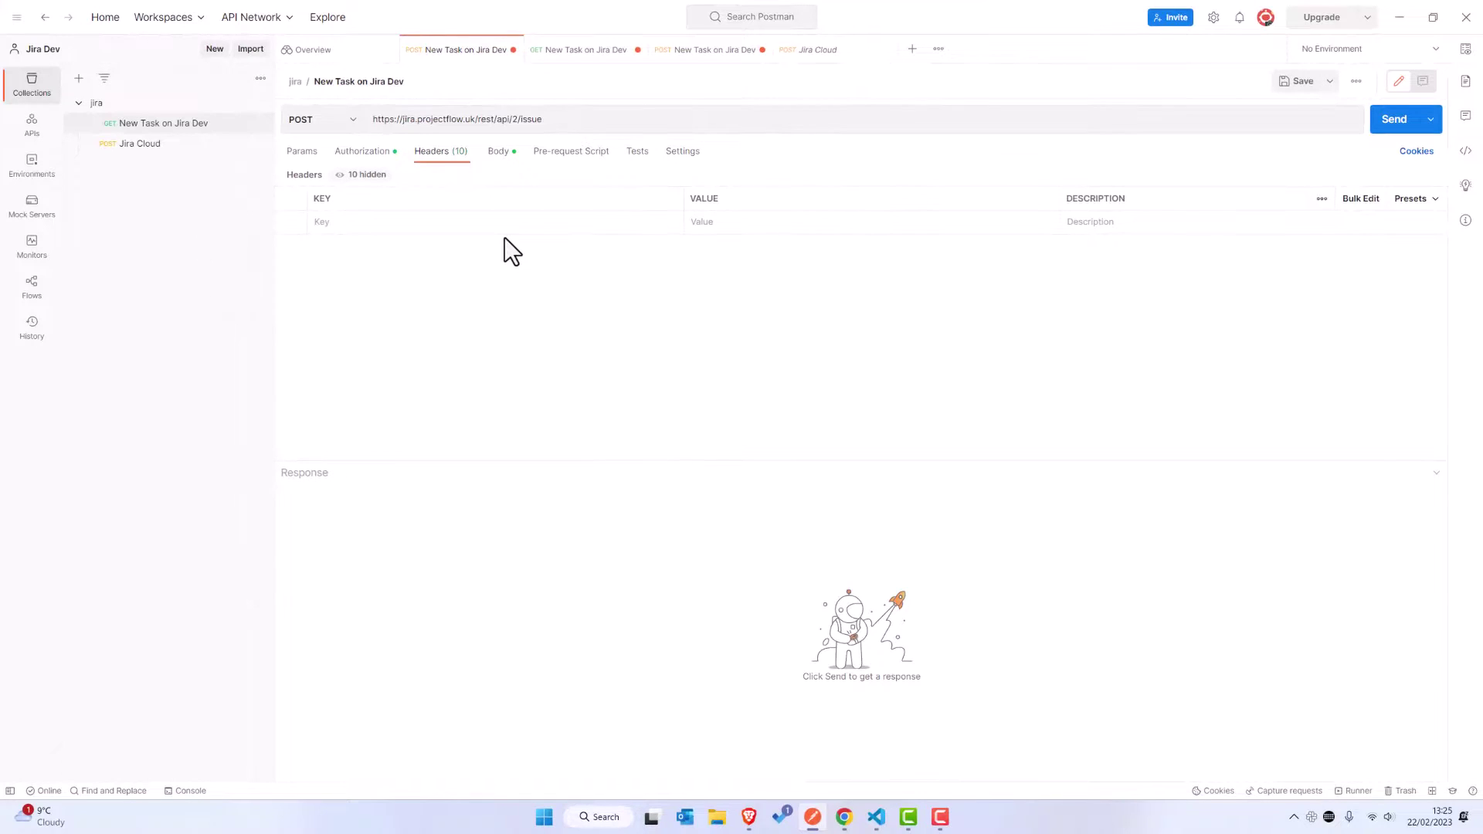
# Review the request's raw JSON body and the other raw formats it can use
pyautogui.click(500, 153)
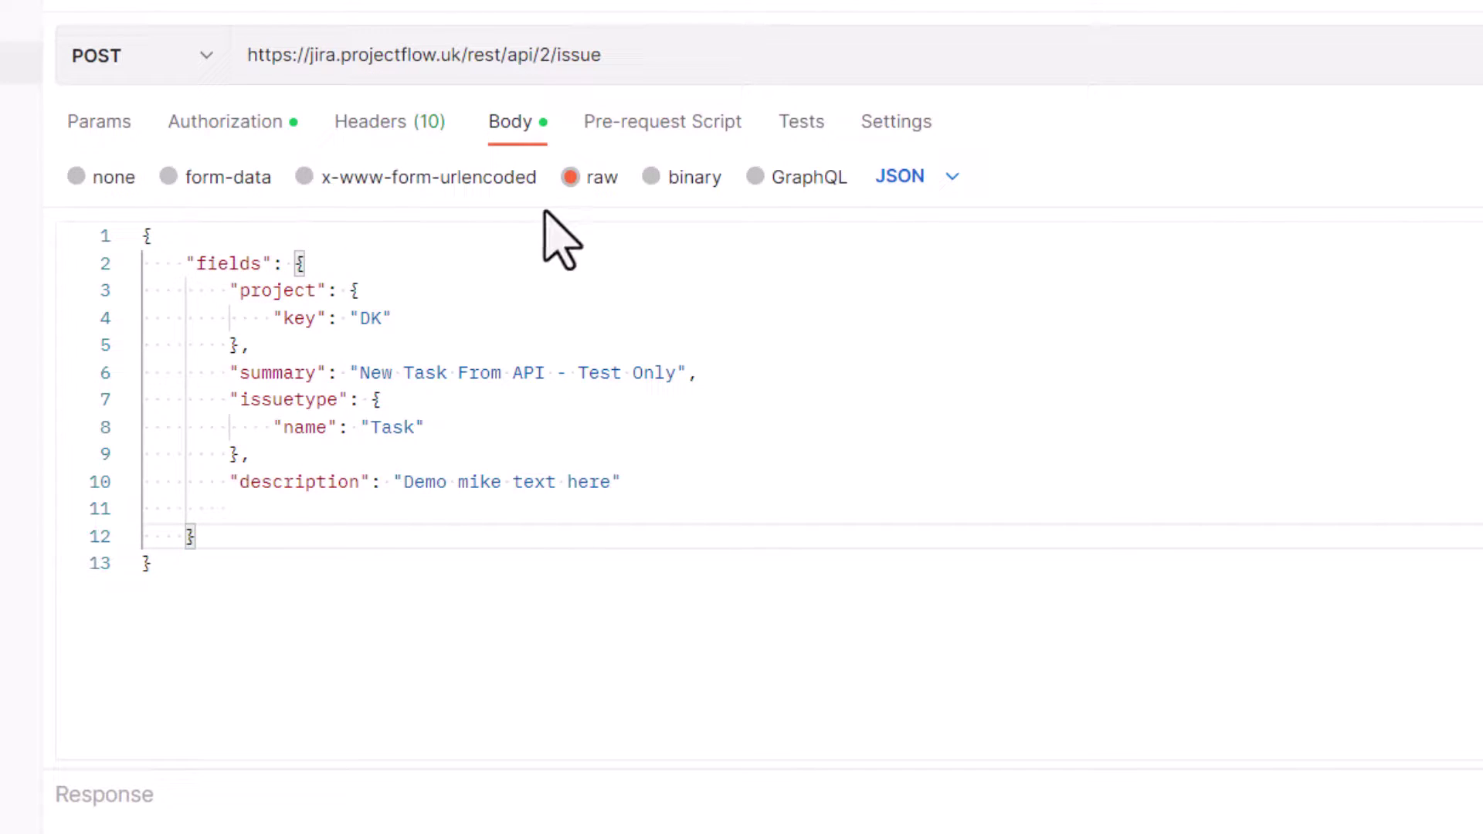
pyautogui.click(952, 180)
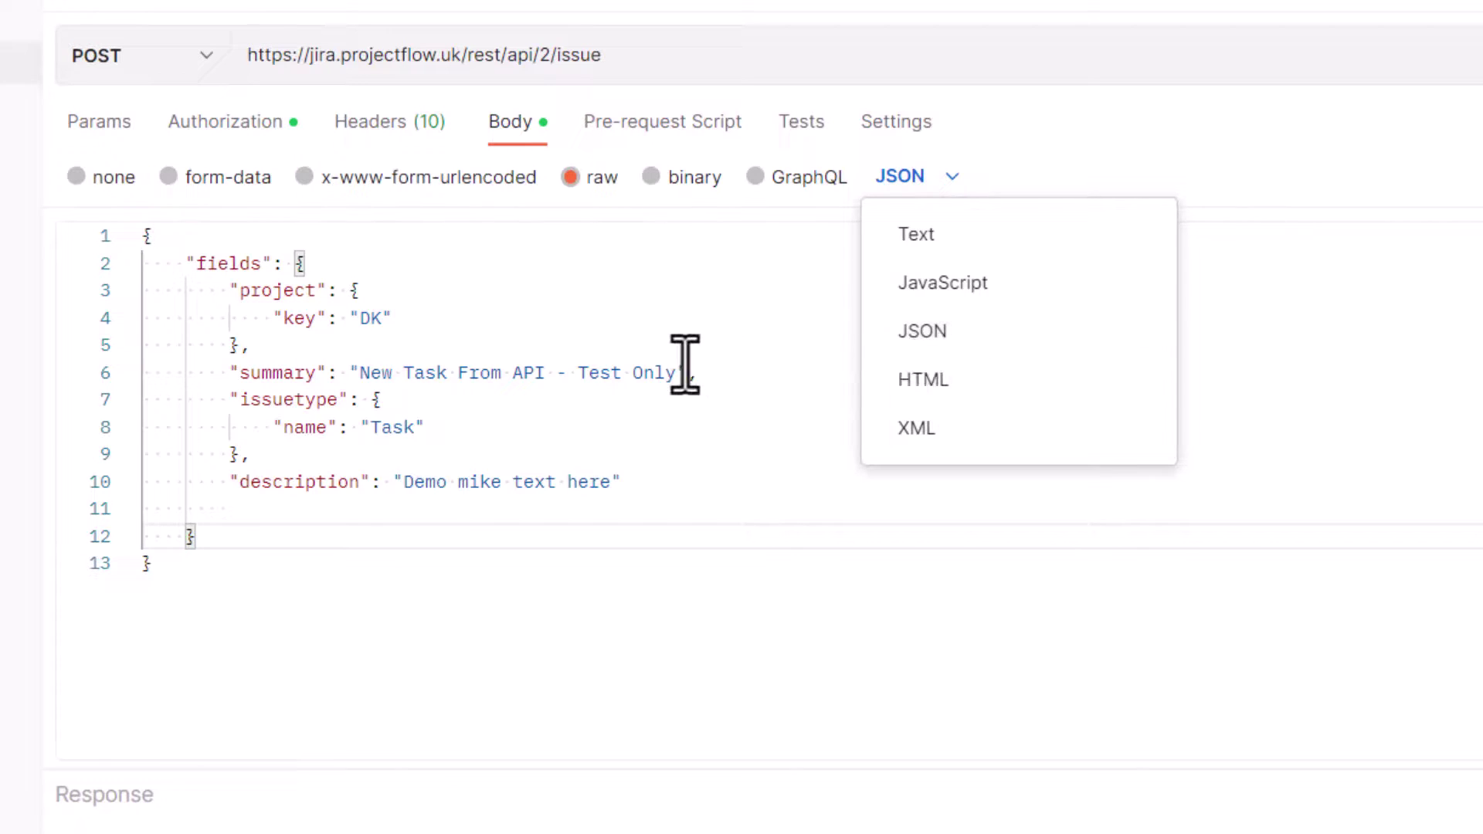
pyautogui.click(641, 302)
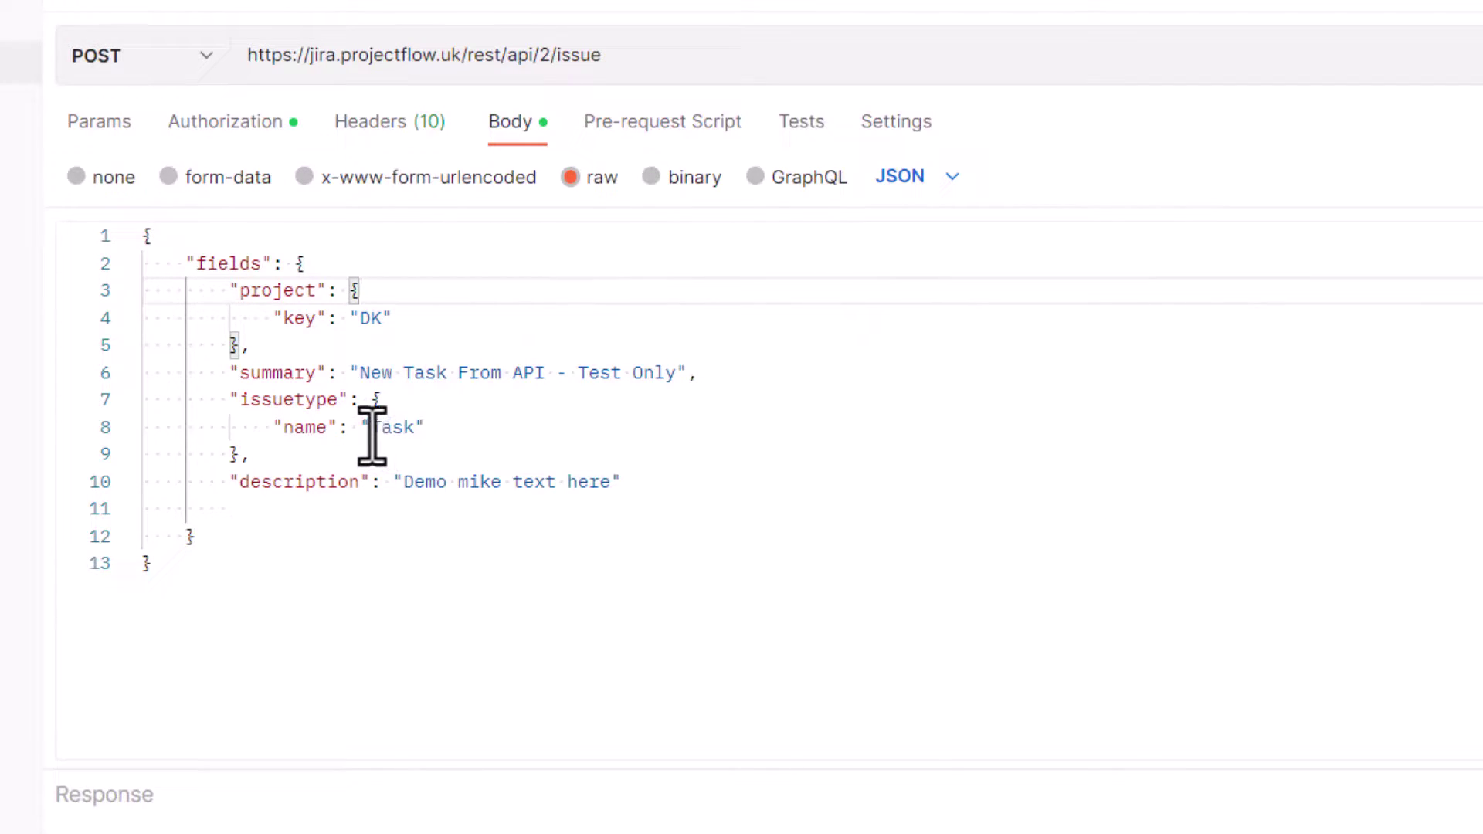
pyautogui.click(627, 481)
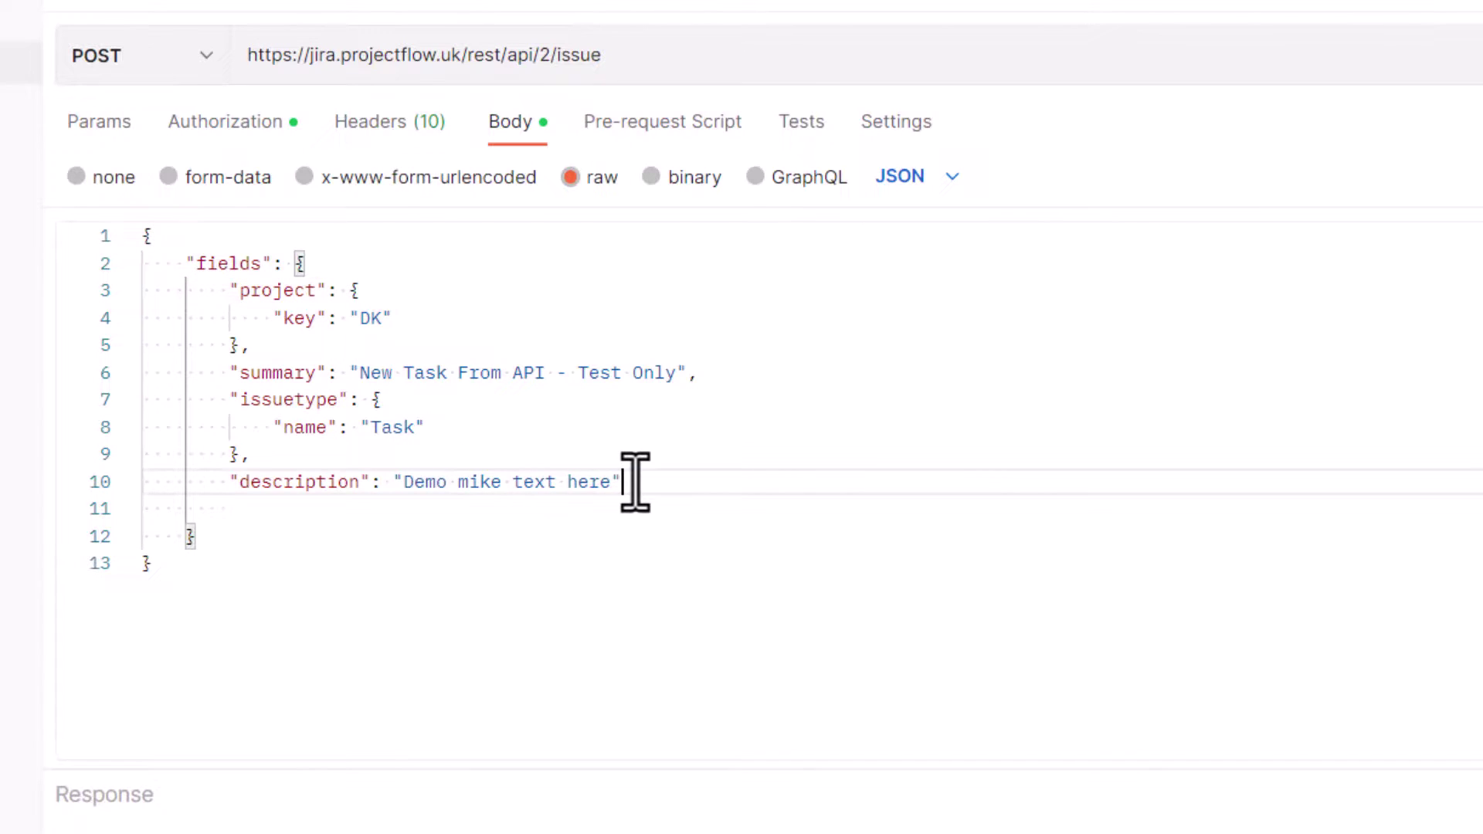
pyautogui.write(',')
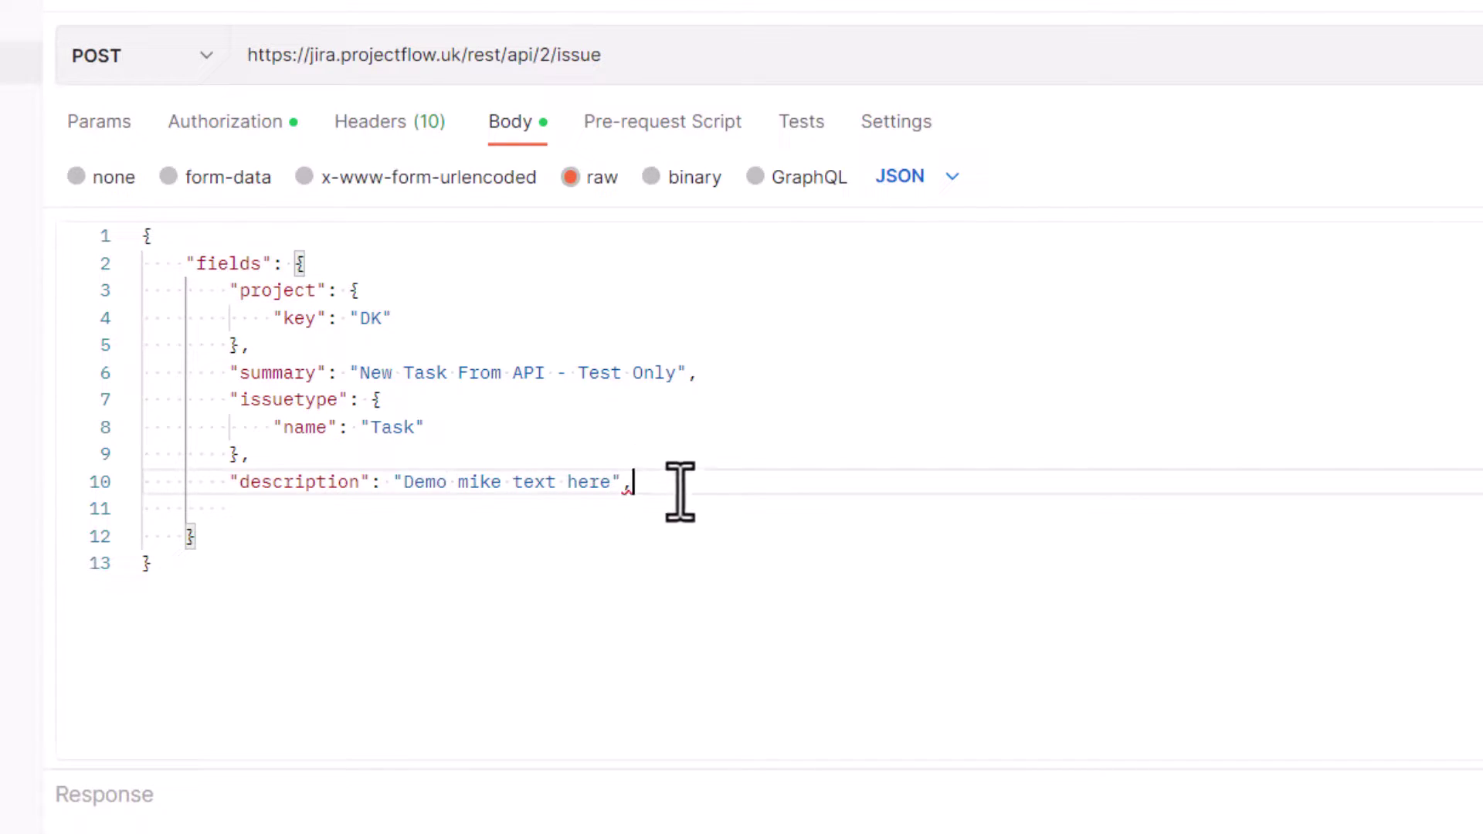
pyautogui.press('BackSpace')
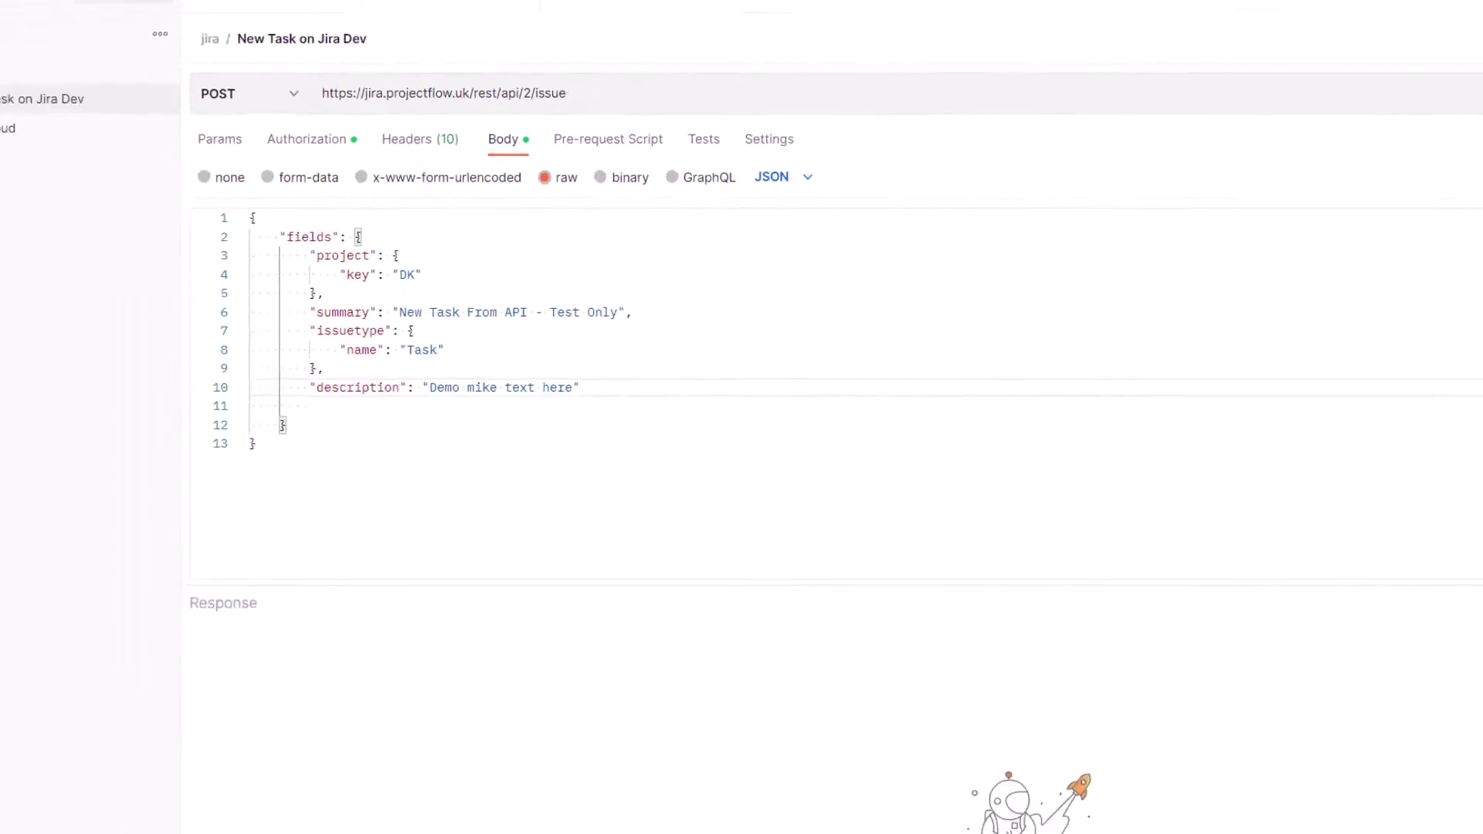
# Switch to Chrome to read the Issues section of the Jira Cloud REST API reference, and return to the request body in Postman
pyautogui.click(845, 816)
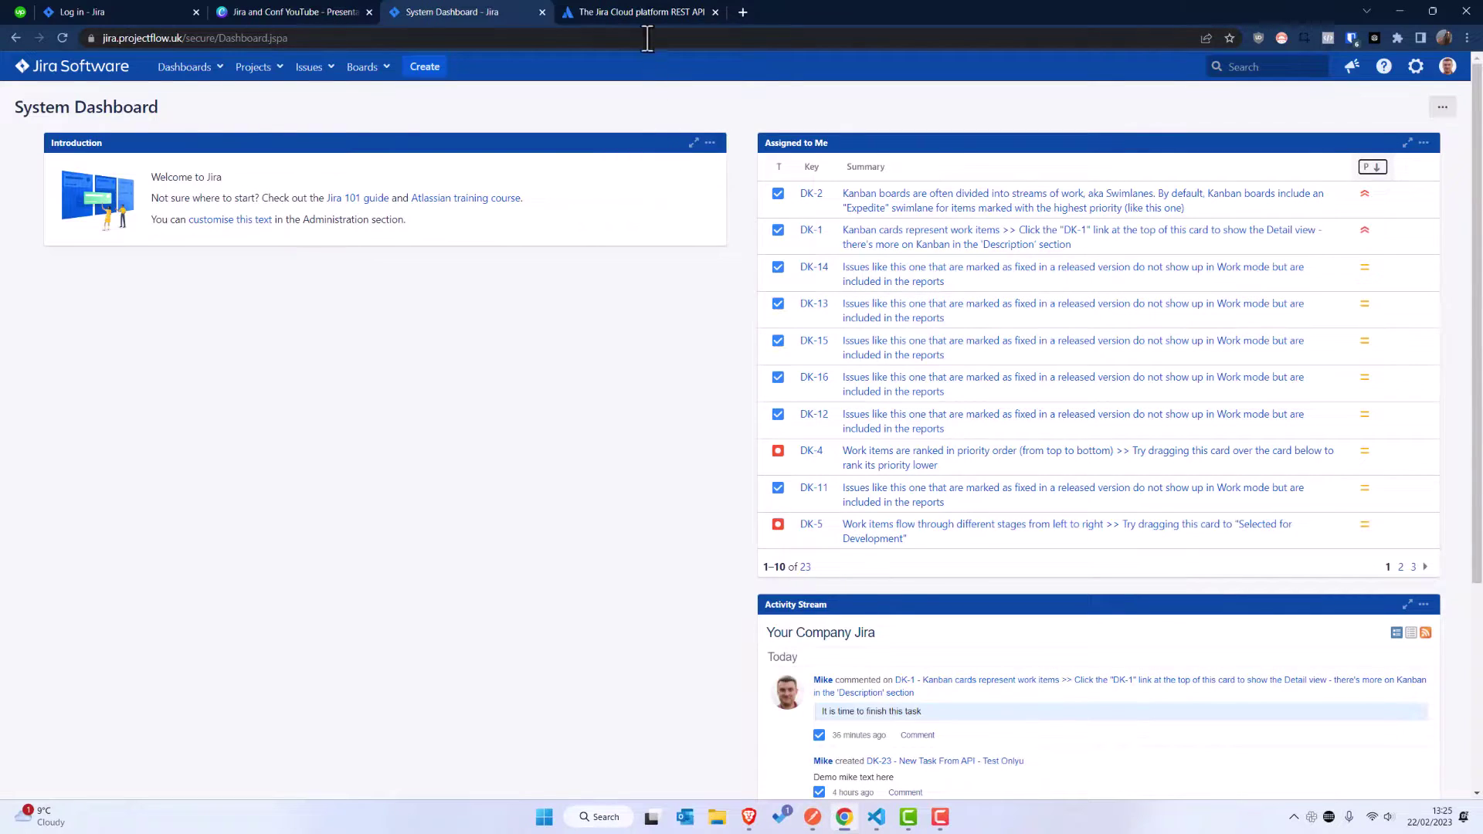
pyautogui.click(646, 12)
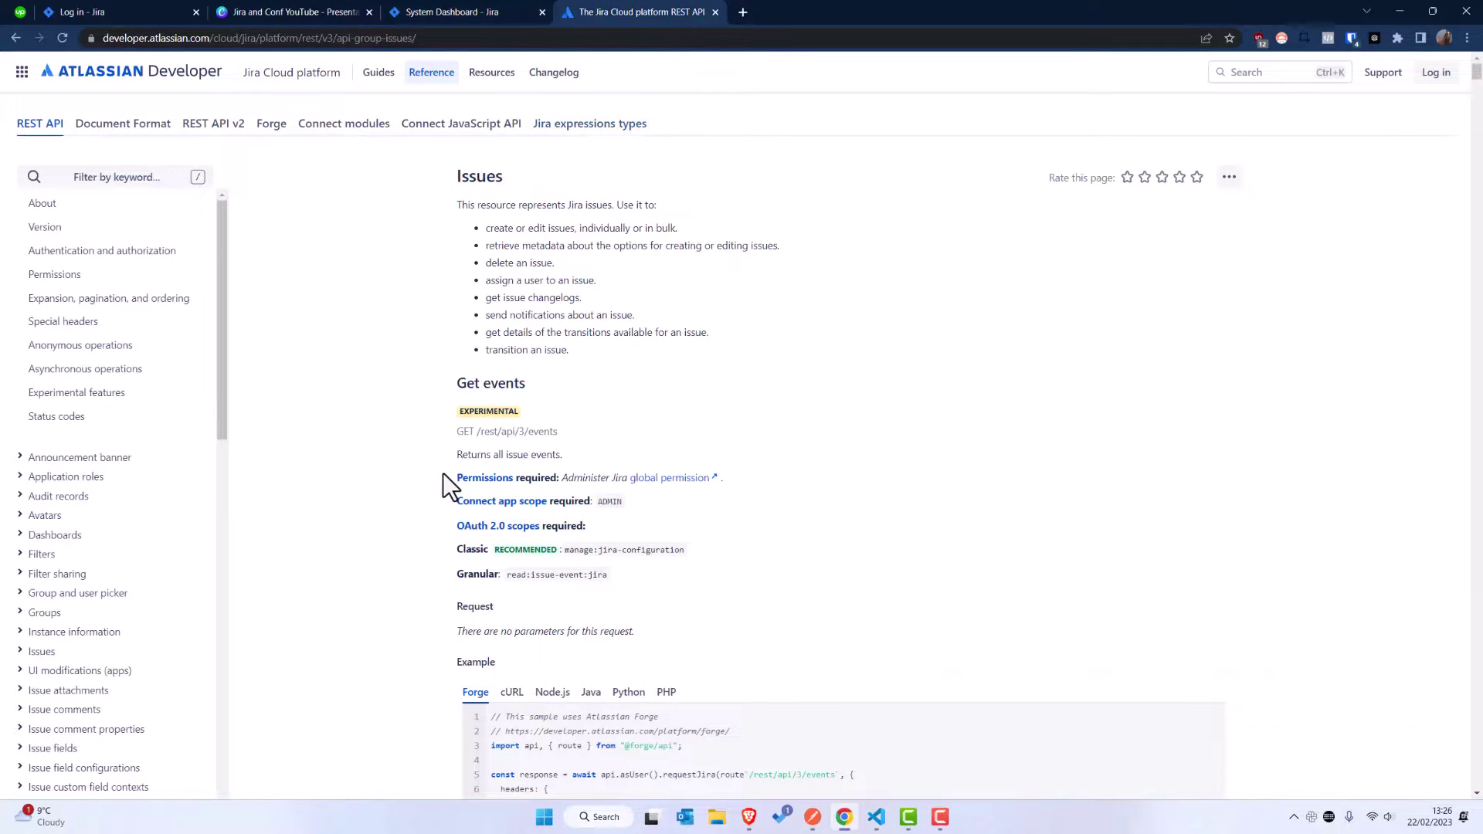
pyautogui.scroll(-8, 446, 491)
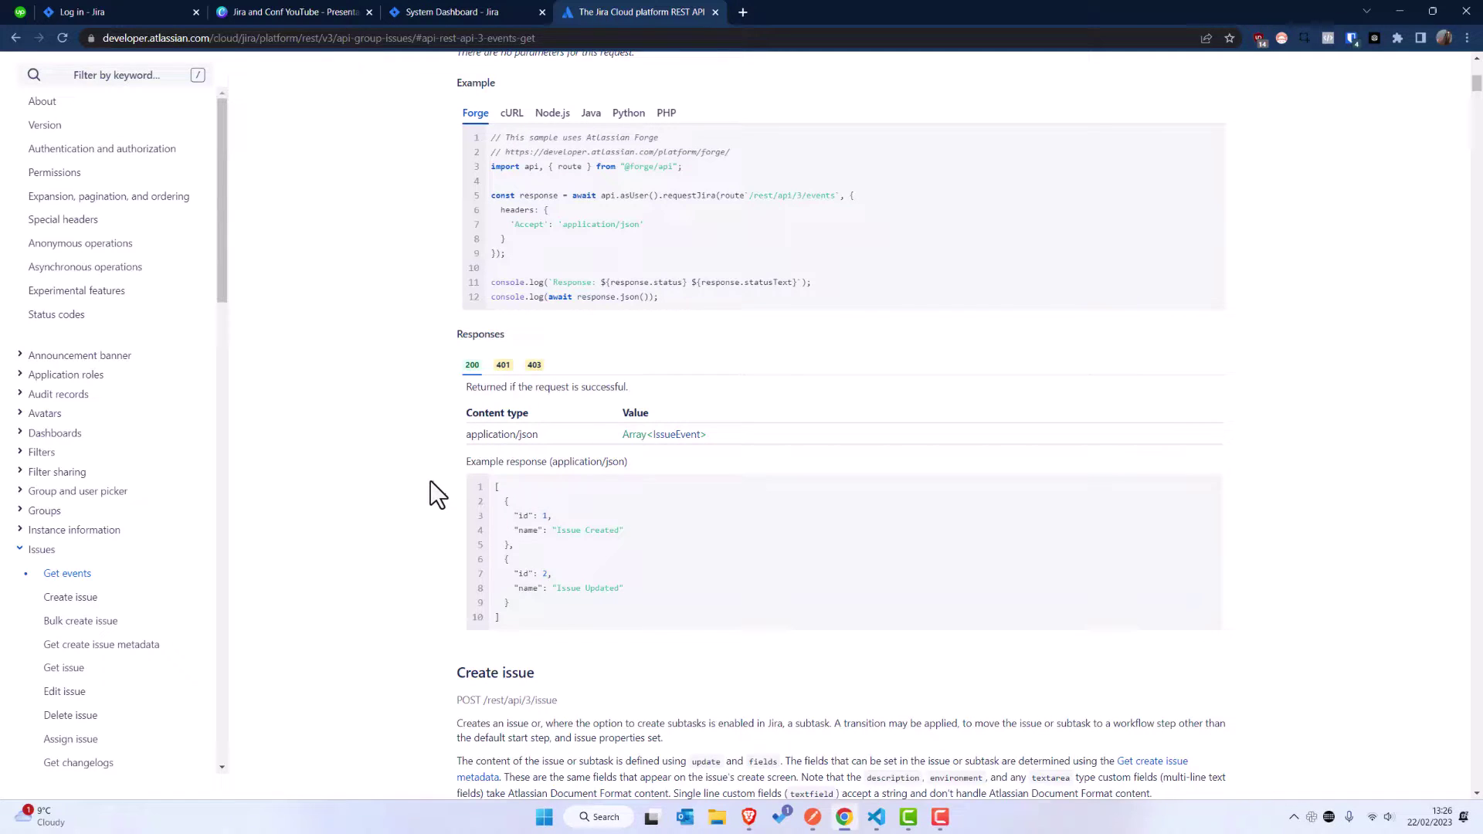
pyautogui.hotkey('alt', 'Tab')
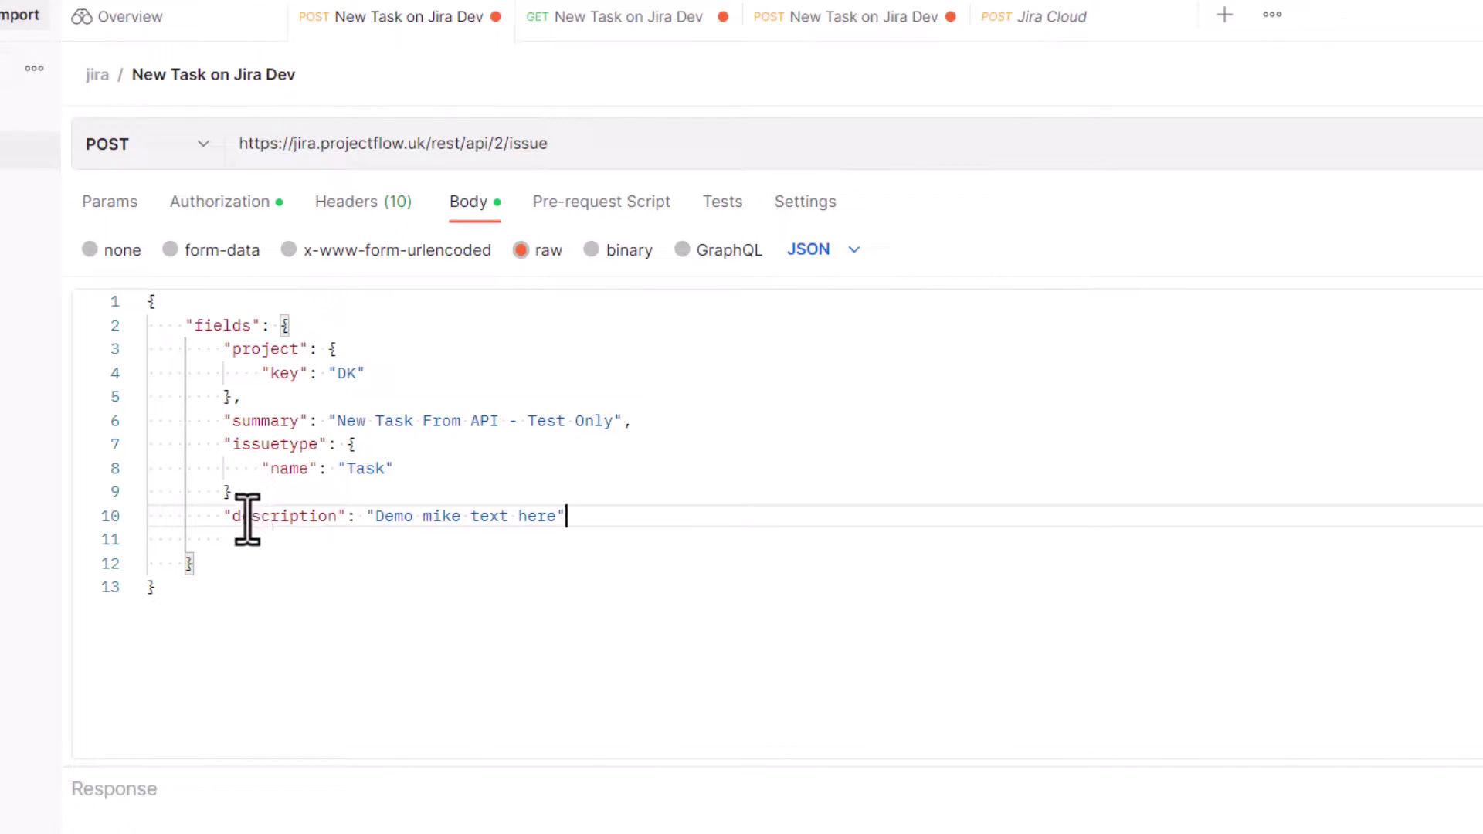
pyautogui.click(580, 519)
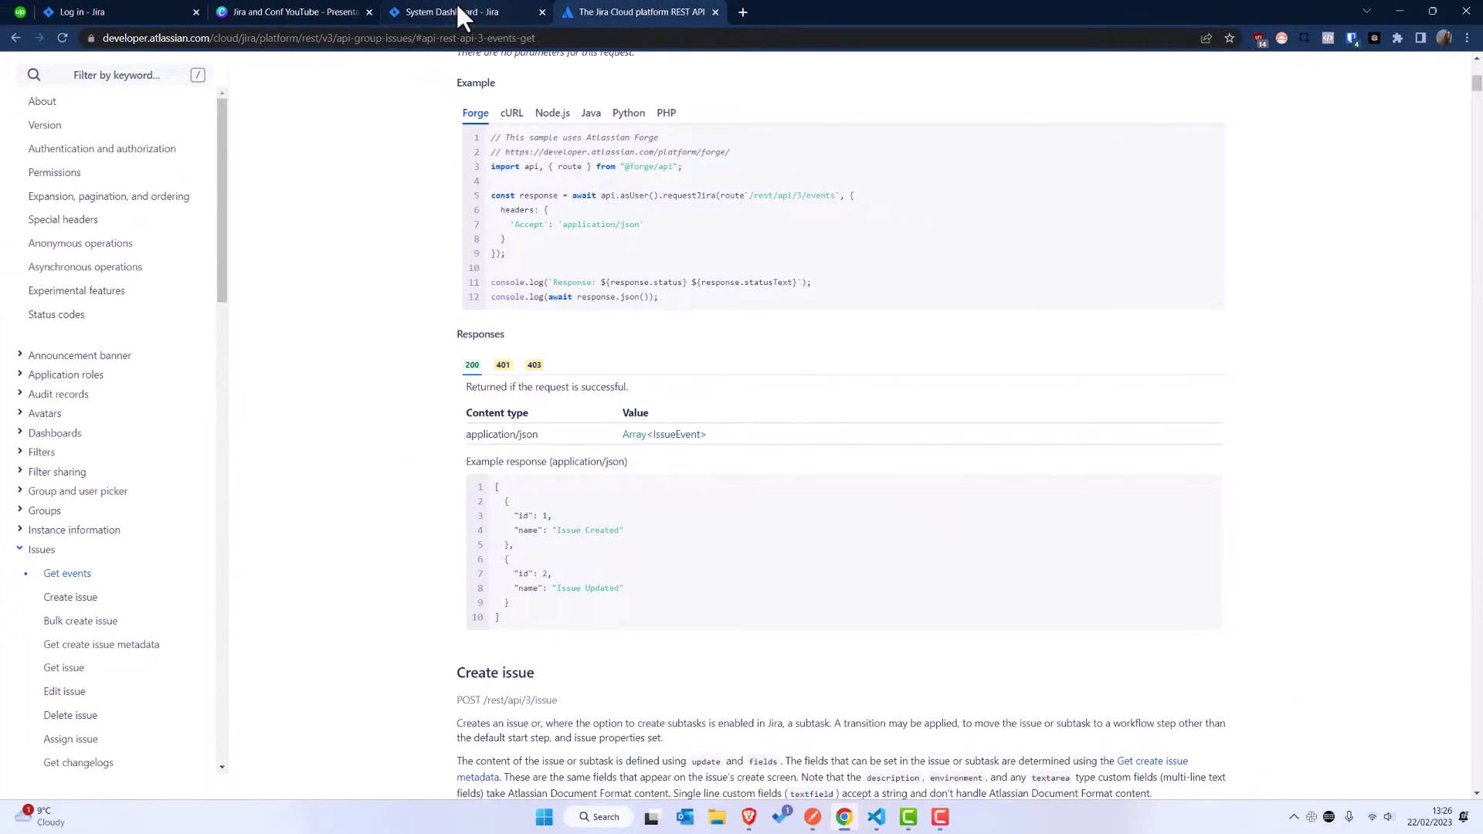
# Switch to Jira in Chrome and open the Demo Kanban (DK) project
pyautogui.click(459, 12)
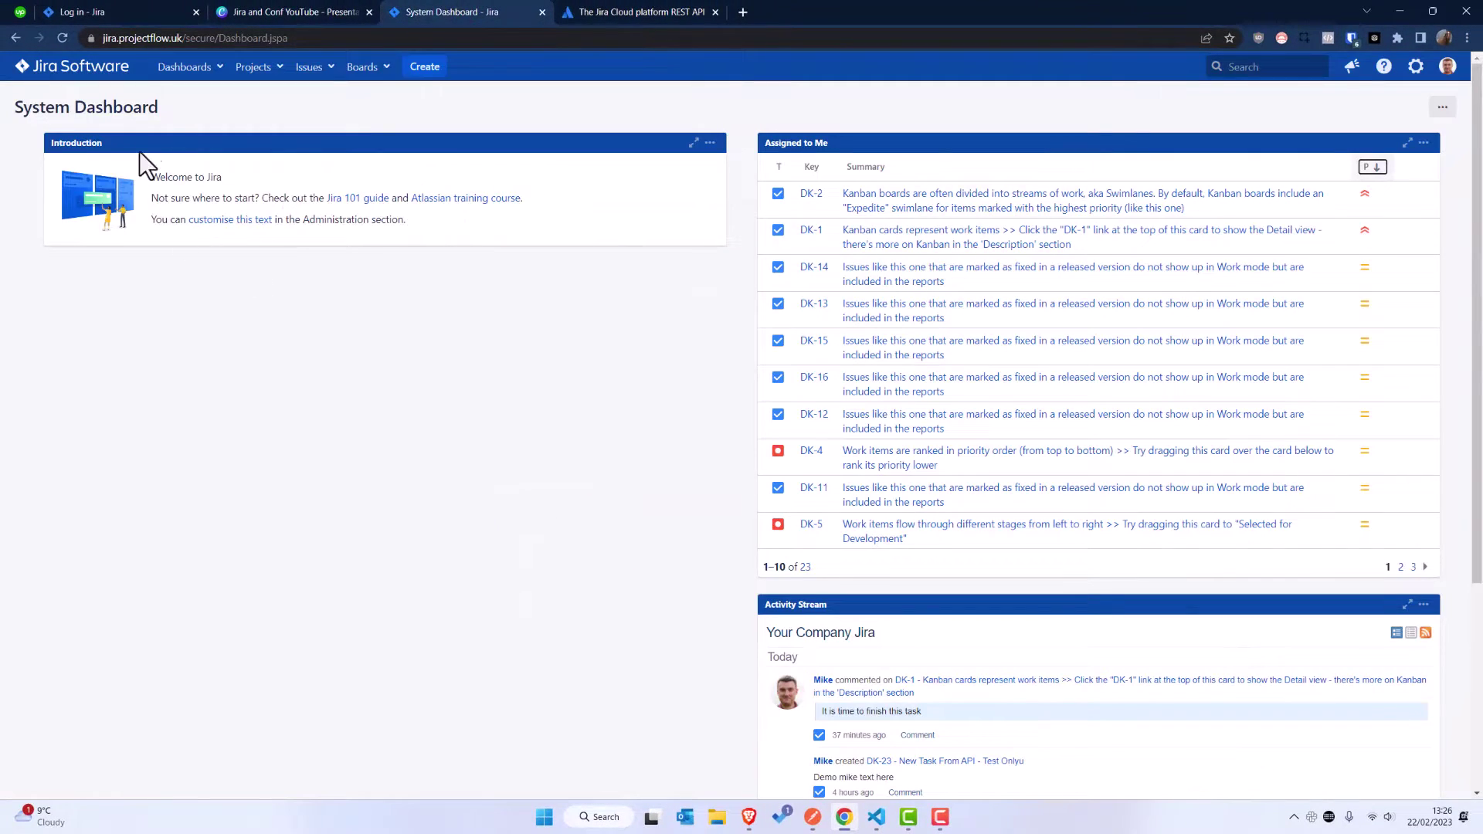
pyautogui.click(257, 68)
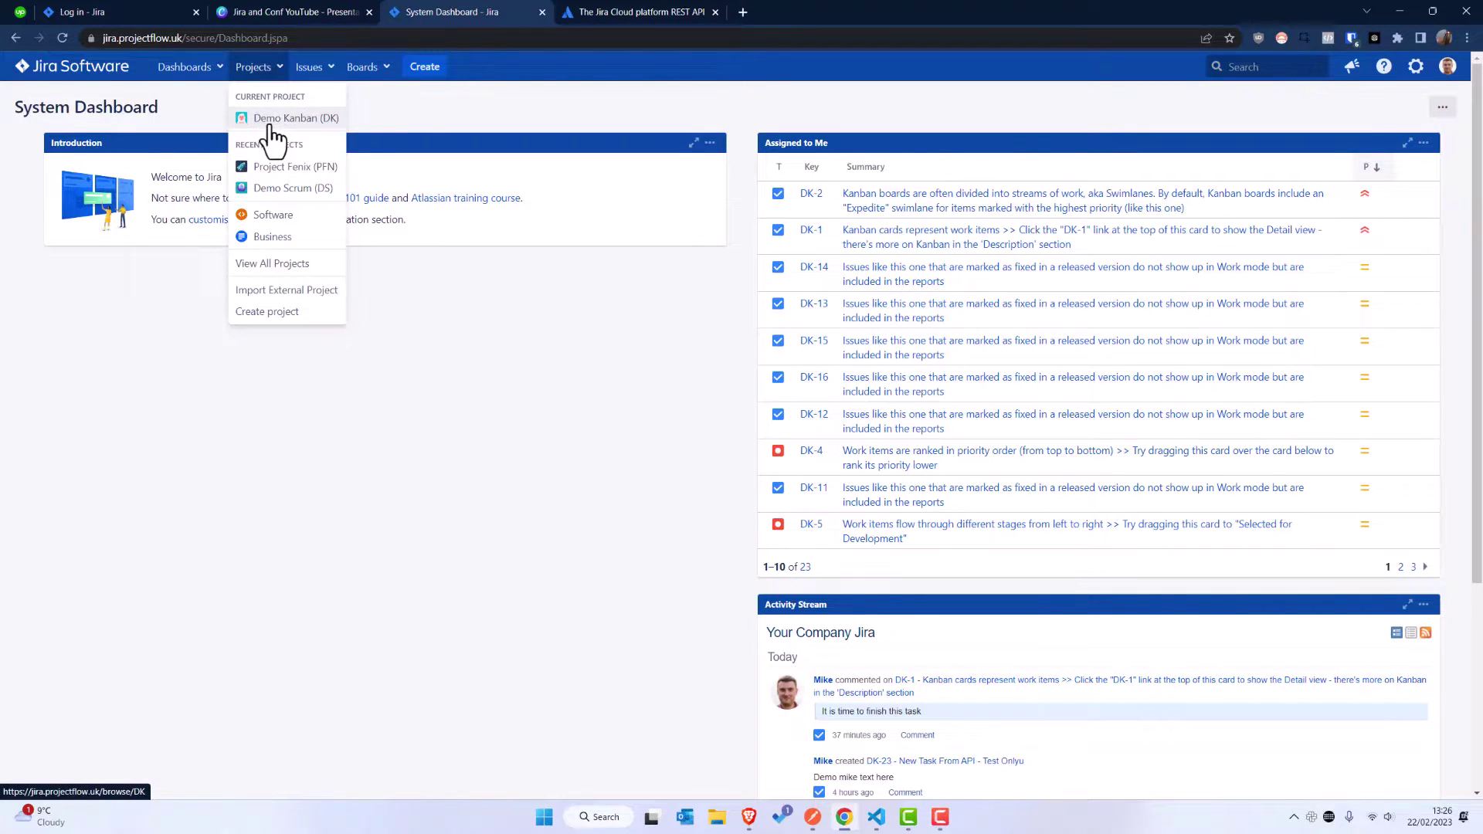
pyautogui.click(270, 118)
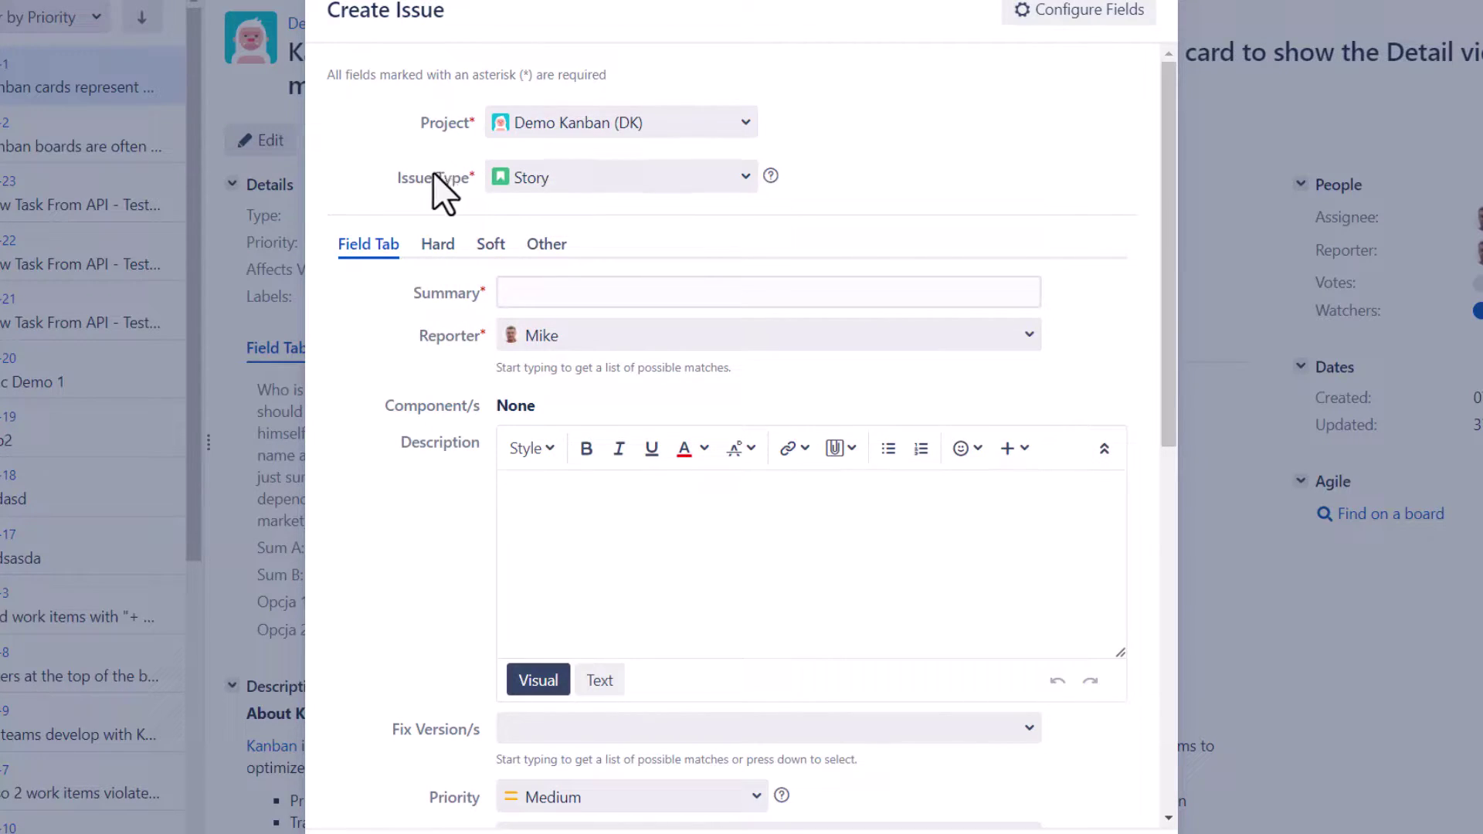
# Review the fields of the Create Issue form and close it, and switch to Postman to look through the request's available HTTP methods
pyautogui.scroll(-10, 478, 324)
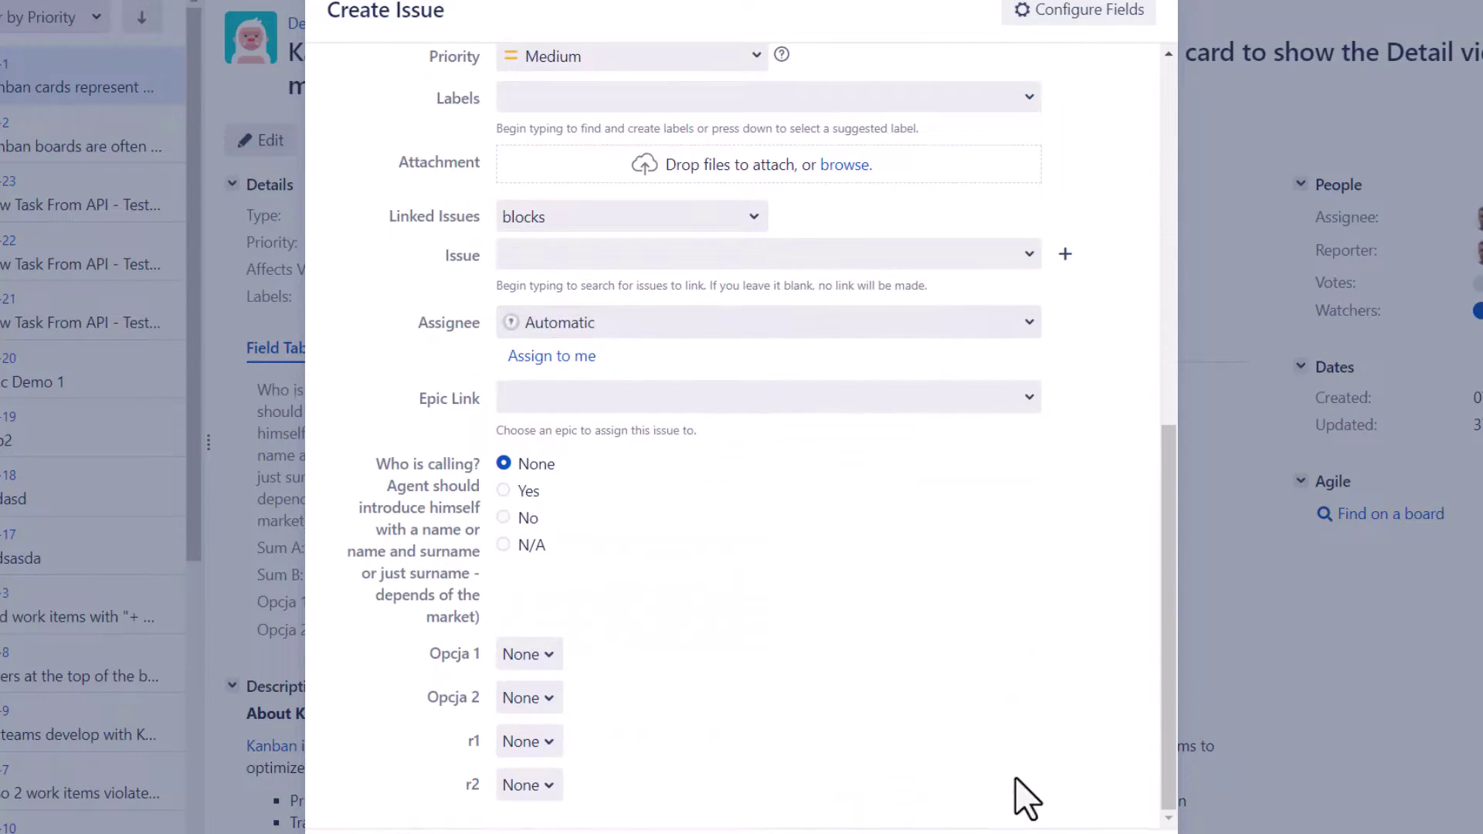
pyautogui.press('Escape')
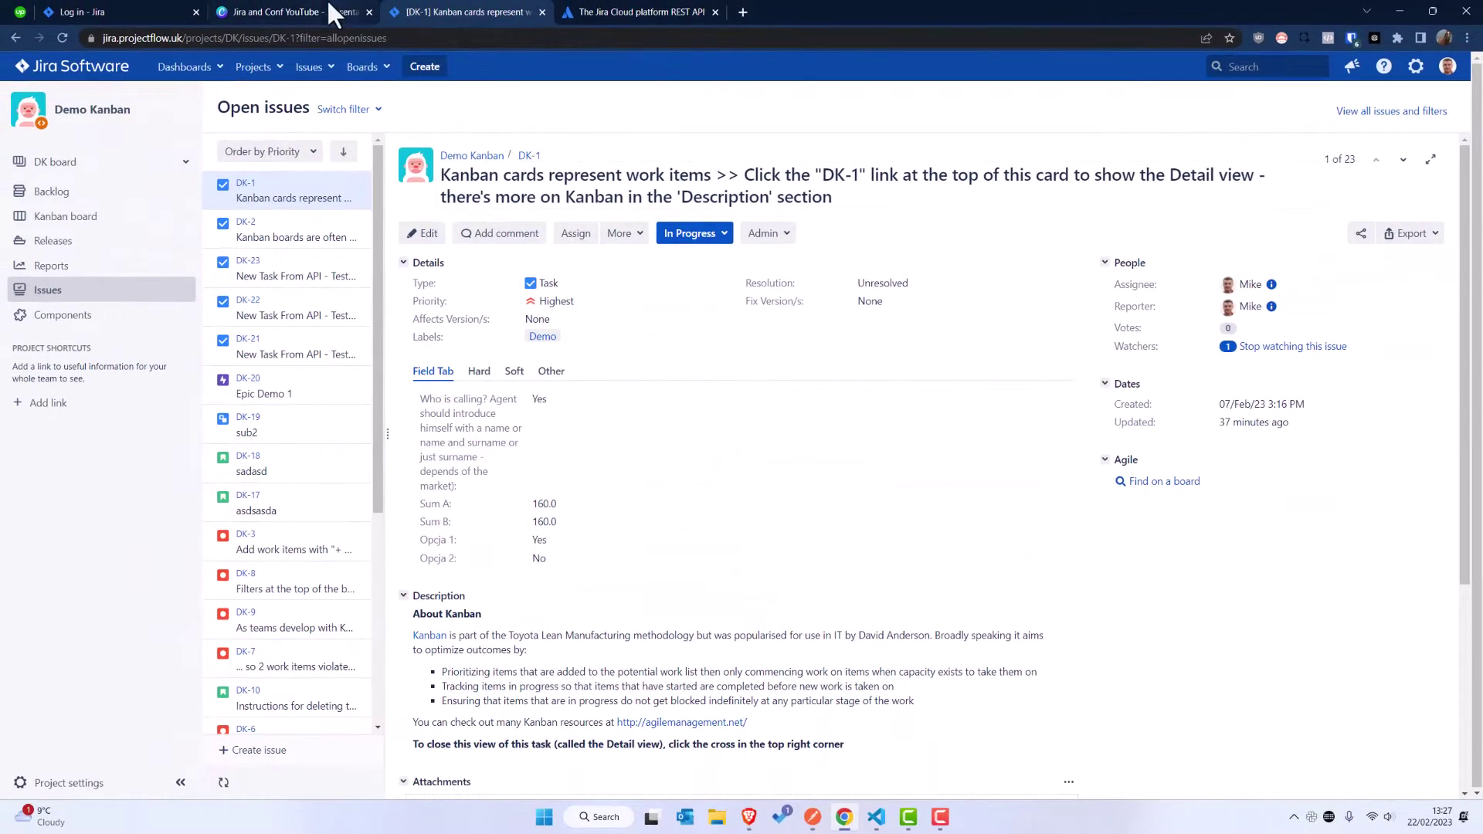
pyautogui.click(812, 817)
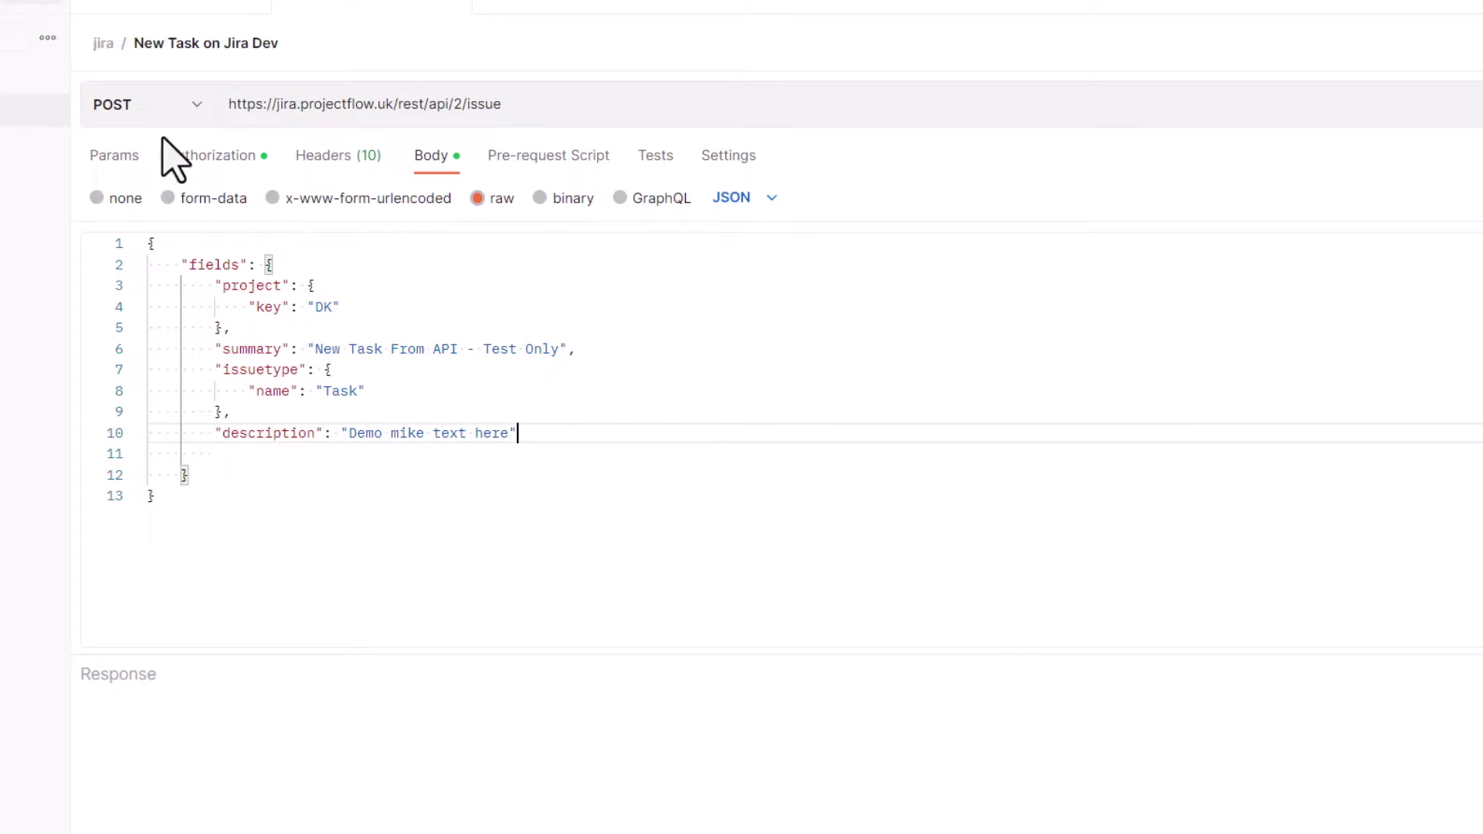
pyautogui.click(187, 108)
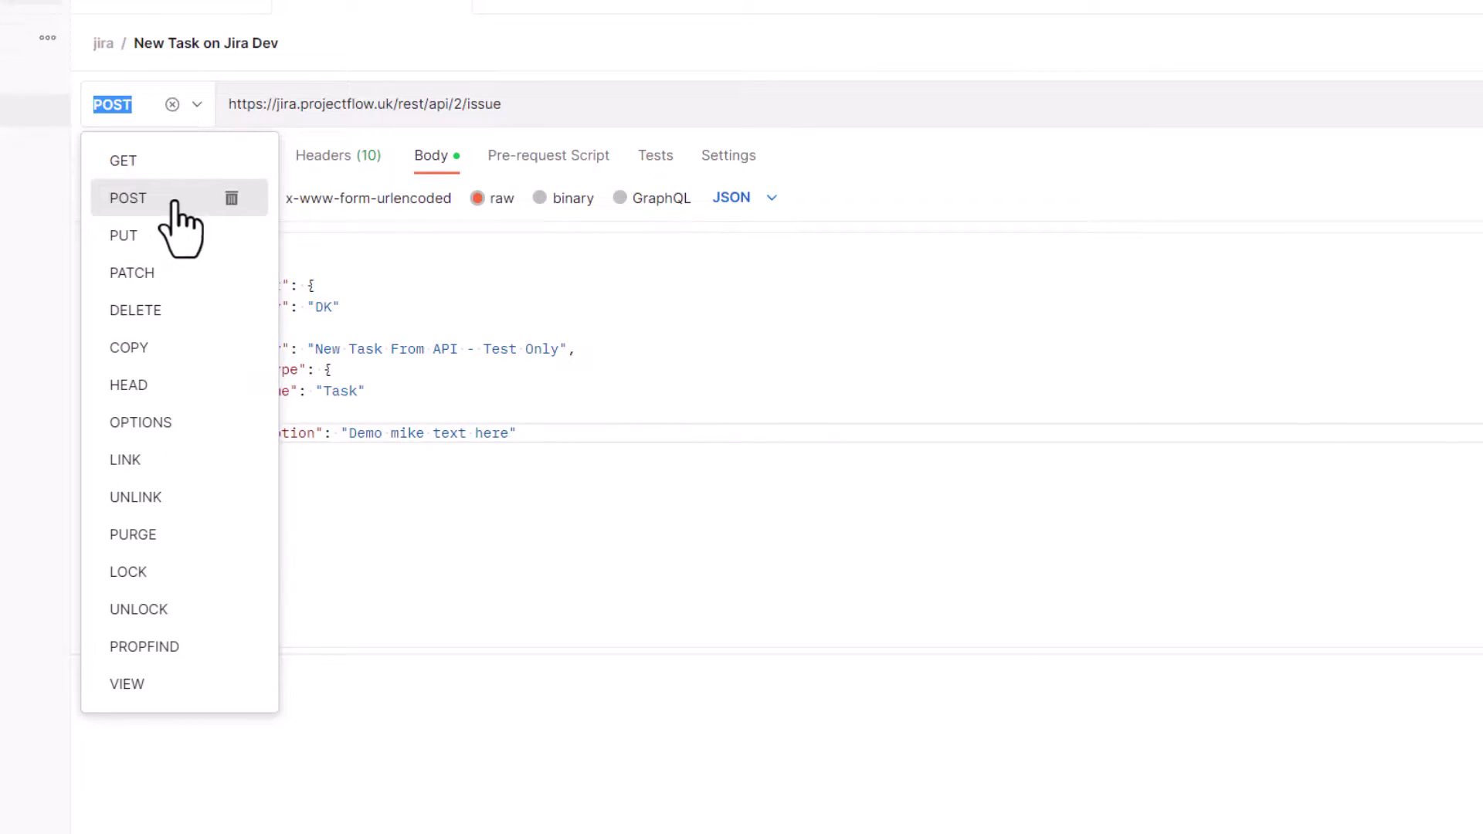
pyautogui.press('Escape')
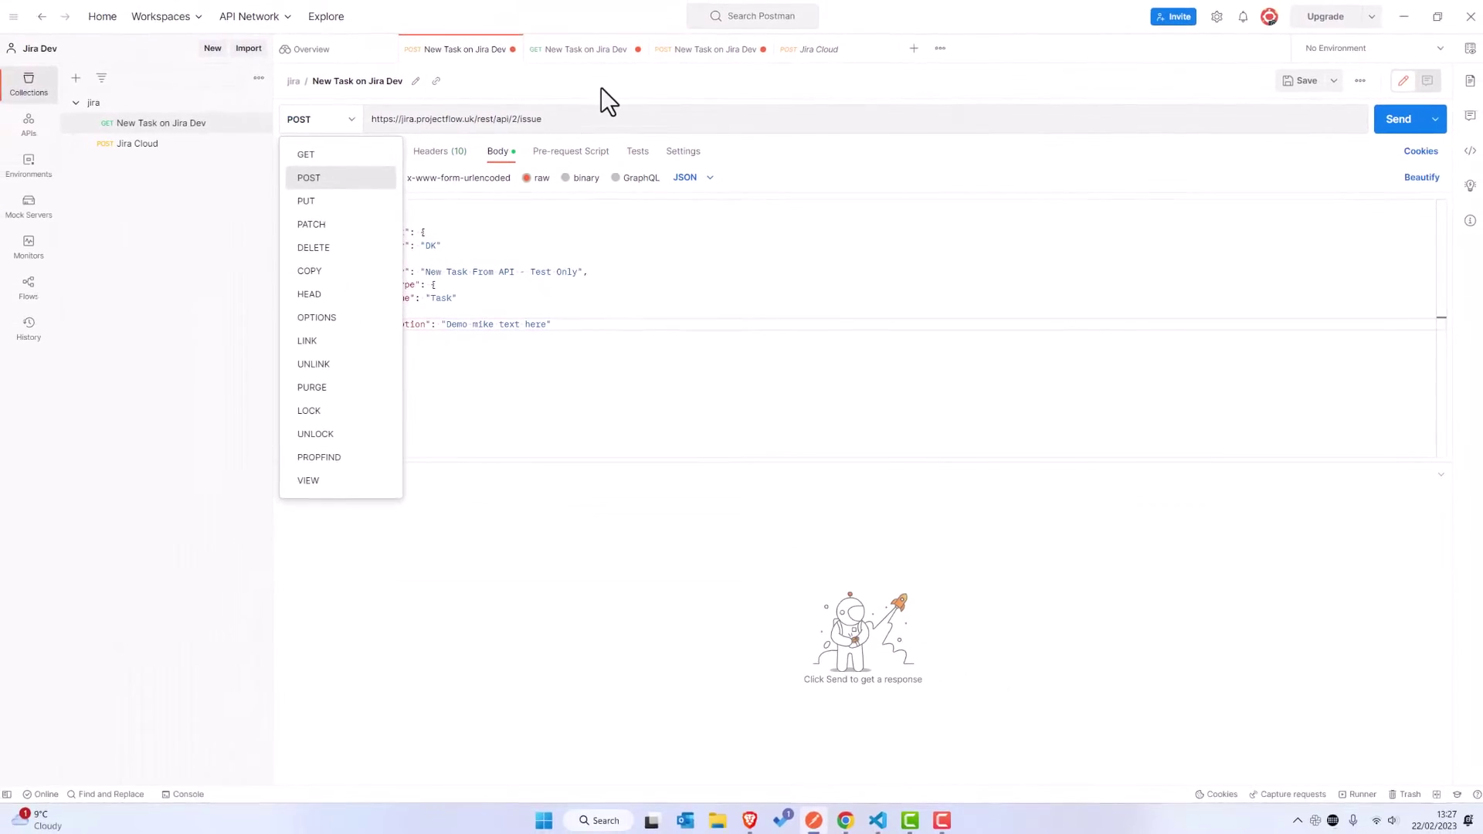
# Send the POST request to create the task in the DK project, and enlarge the response area
pyautogui.click(1383, 135)
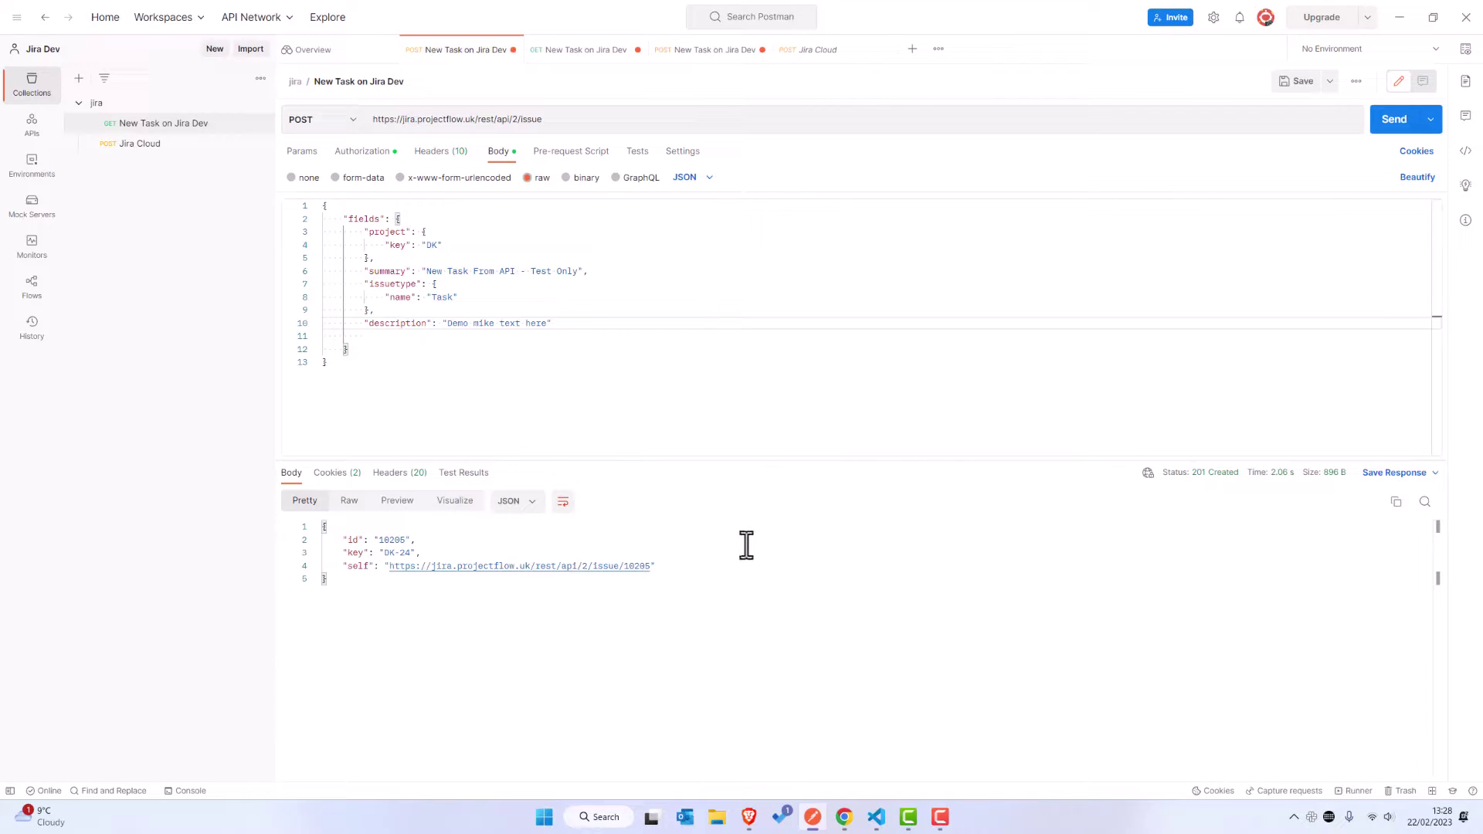
pyautogui.moveTo(734, 459); pyautogui.dragTo(766, 786)
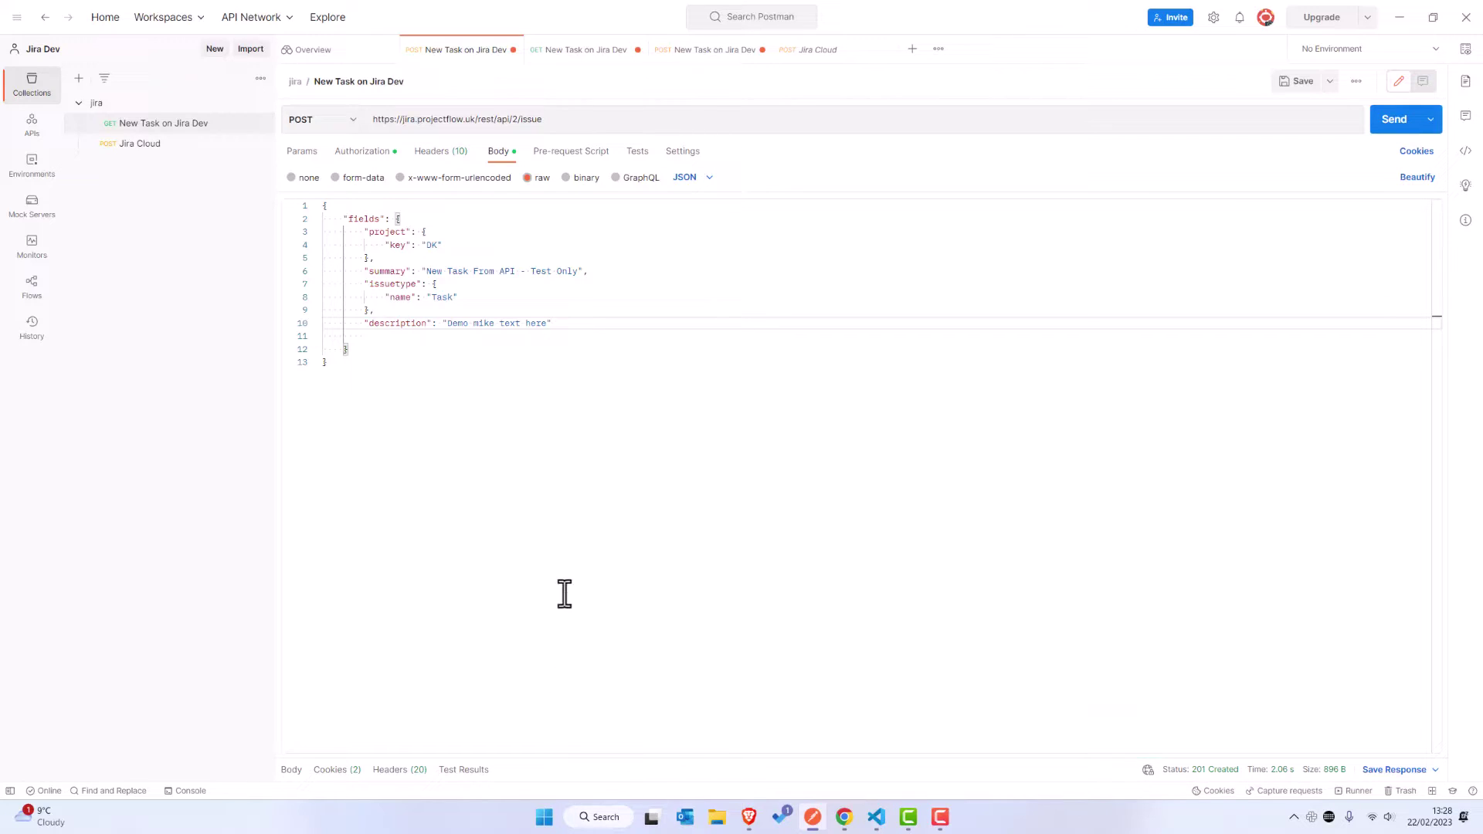
pyautogui.moveTo(656, 754); pyautogui.dragTo(718, 347)
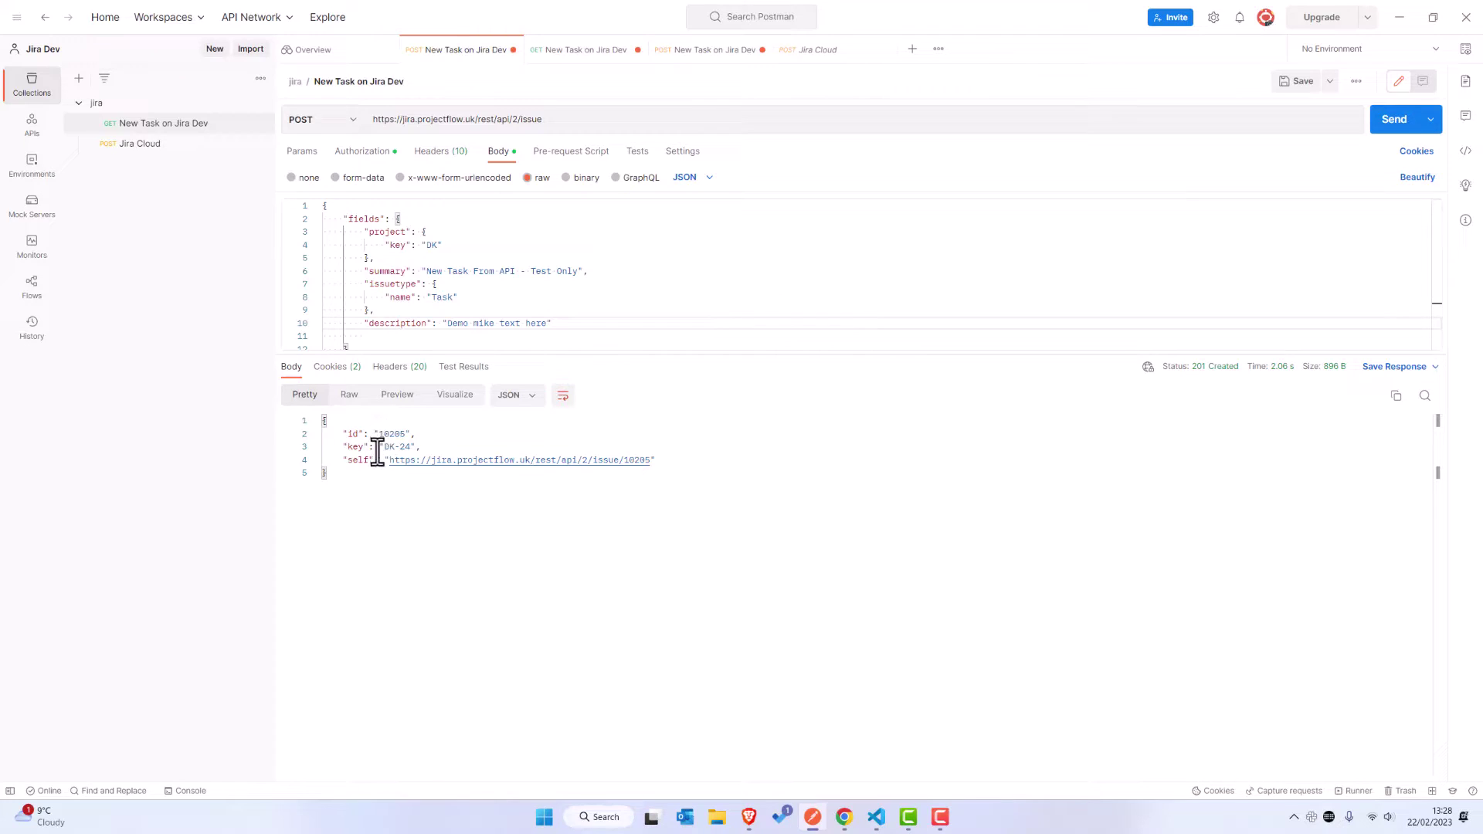
# Copy the new issue key DK-24 from the response, switch to Jira in Chrome, and find and open that issue
pyautogui.moveTo(384, 448); pyautogui.dragTo(405, 448)
pyautogui.hotkey('alt', 'Tab')
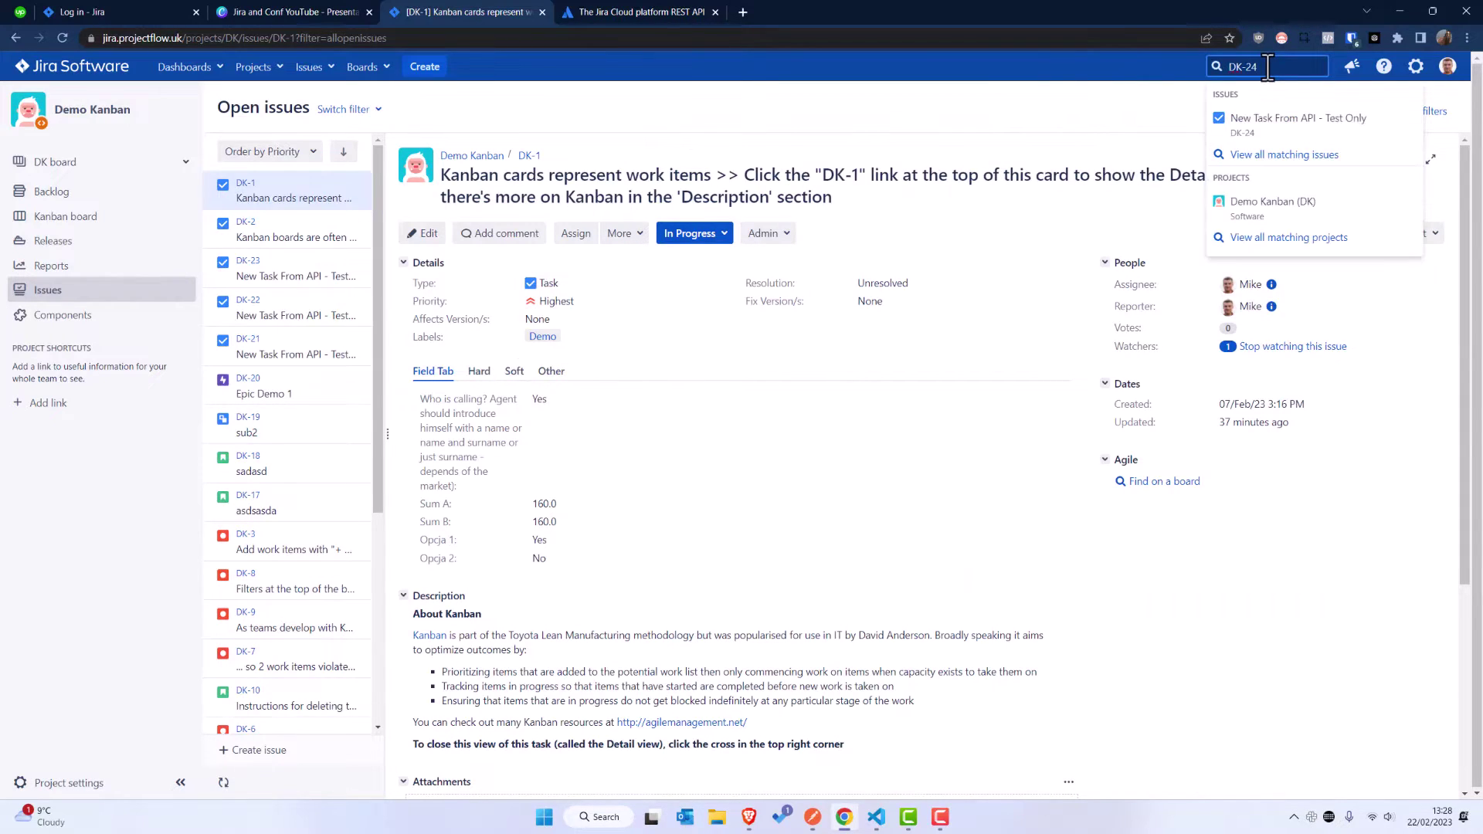
pyautogui.press('Return')
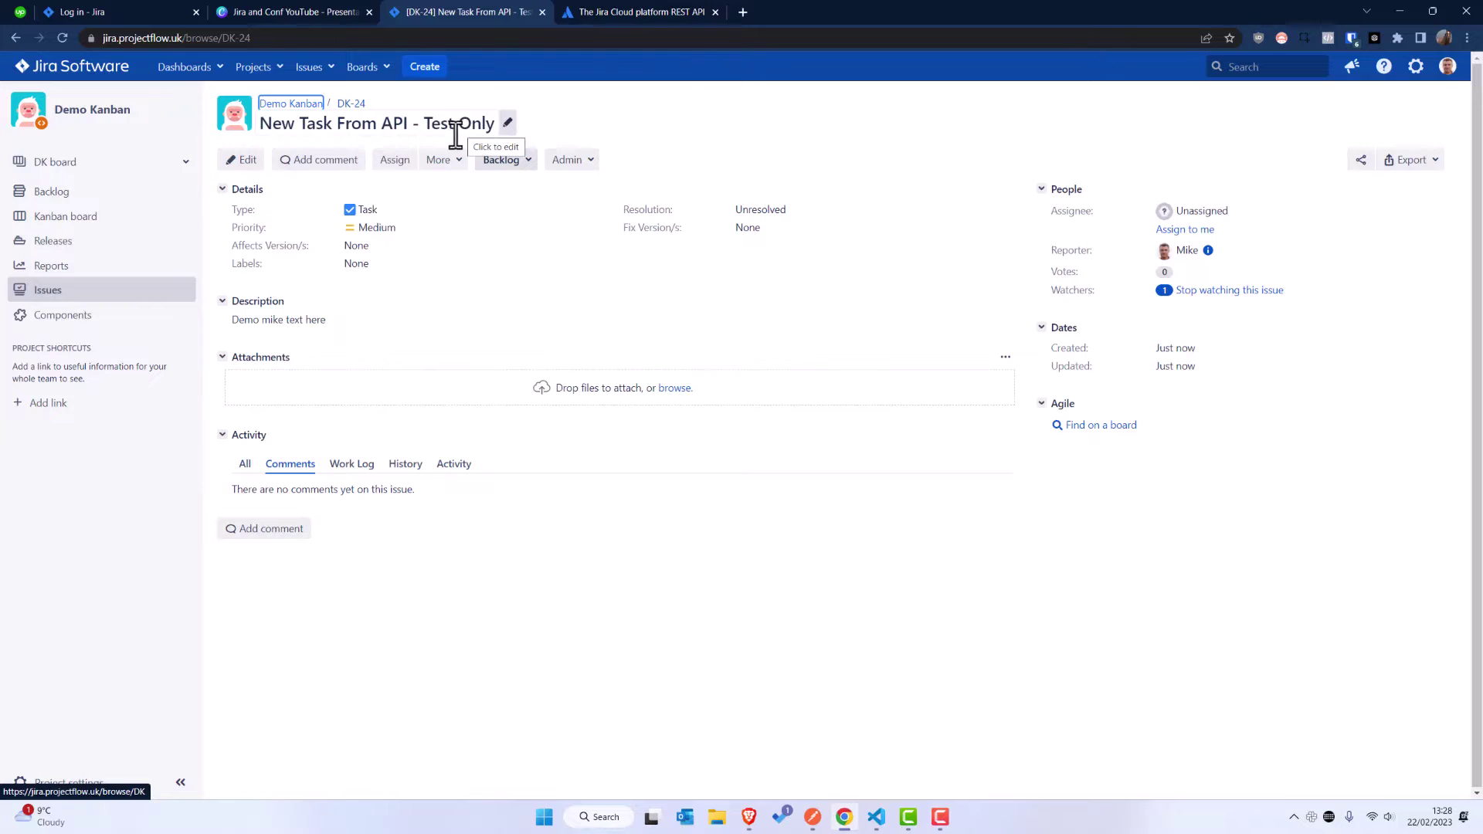
# Switch to VS Code, copy the entire issue JSON from Untitled-4, and return to Postman
pyautogui.hotkey('alt', 'Tab')
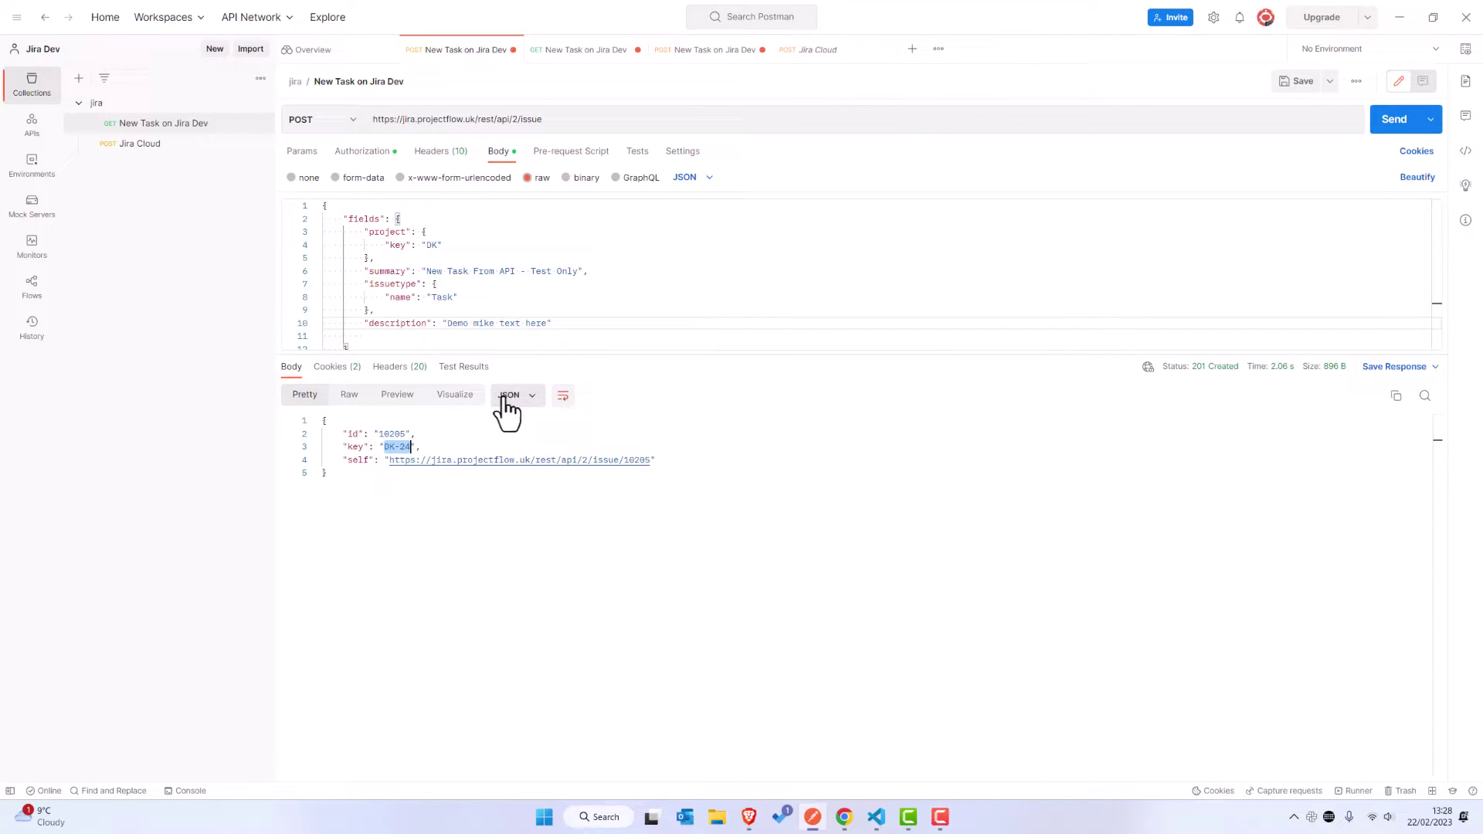
pyautogui.click(875, 816)
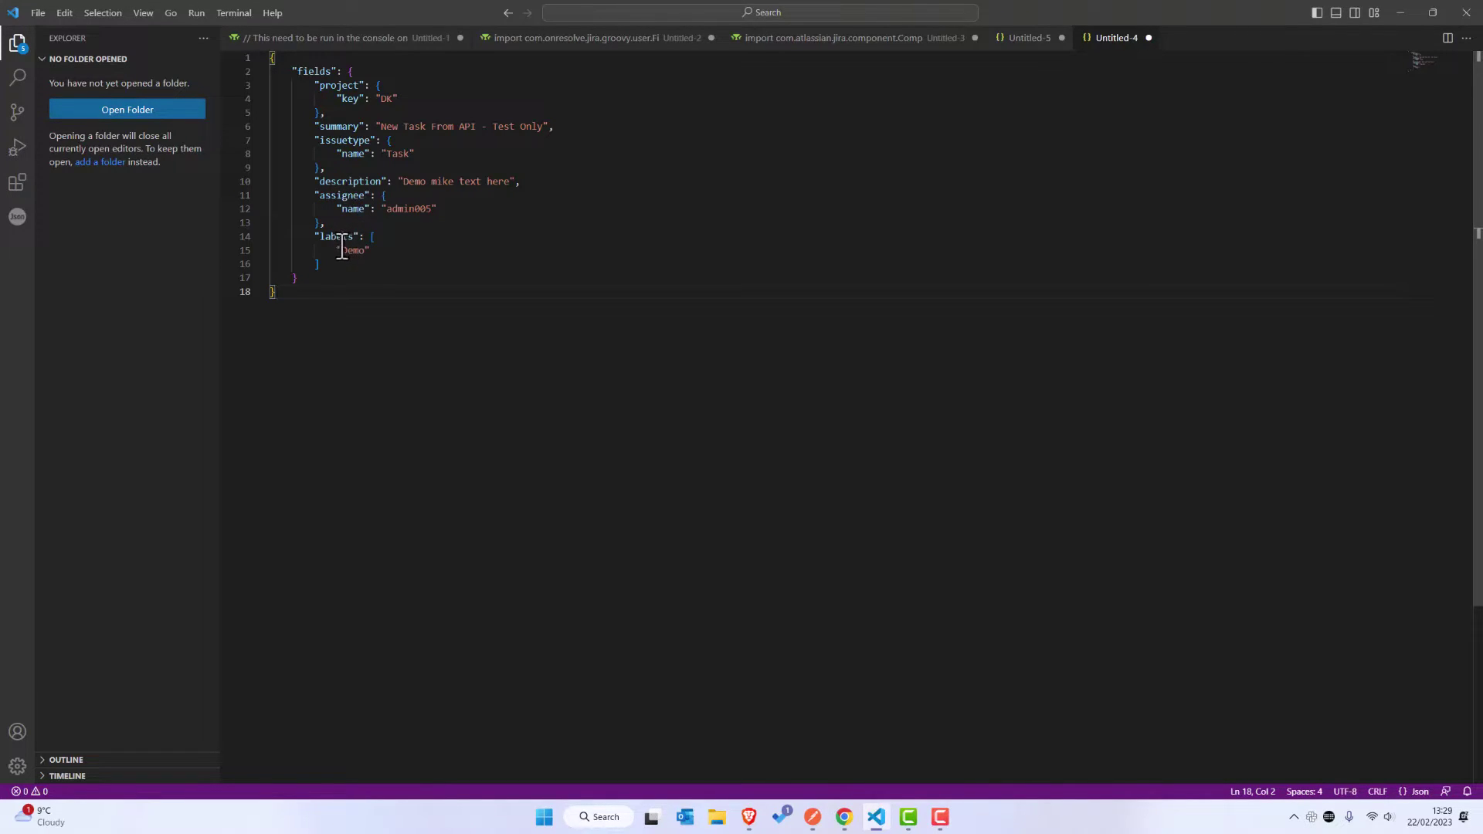
pyautogui.moveTo(275, 293); pyautogui.dragTo(237, 61)
pyautogui.hotkey('ctrl', 'c')
pyautogui.hotkey('alt', 'Tab')
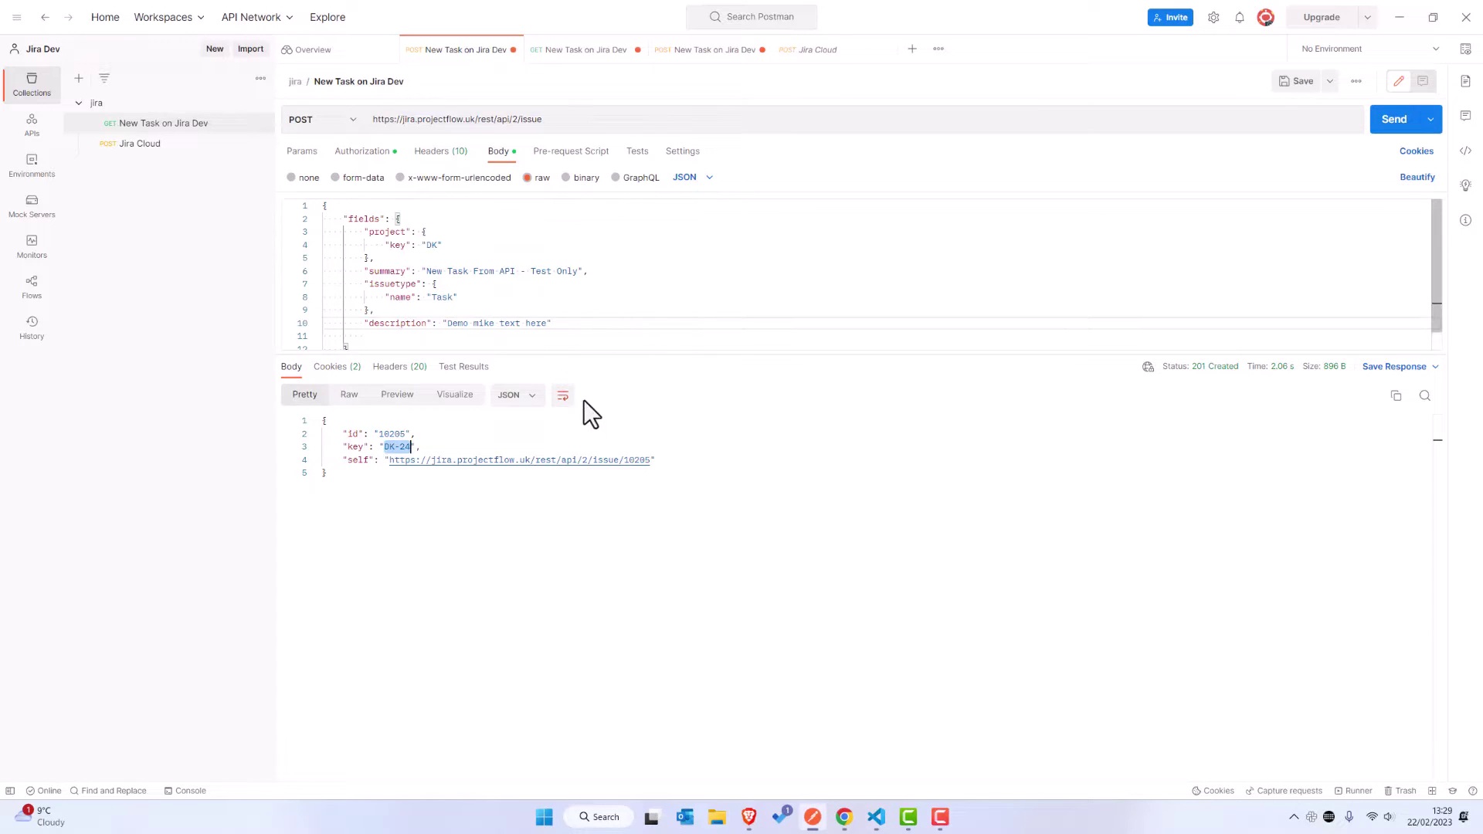
# Replace the request's raw body with the copied JSON containing an assignee and the label Demo, and send the POST request
pyautogui.click(610, 289)
pyautogui.hotkey('ctrl', 'a')
pyautogui.hotkey('ctrl', 'v')
pyautogui.hotkey('alt', 'Tab')
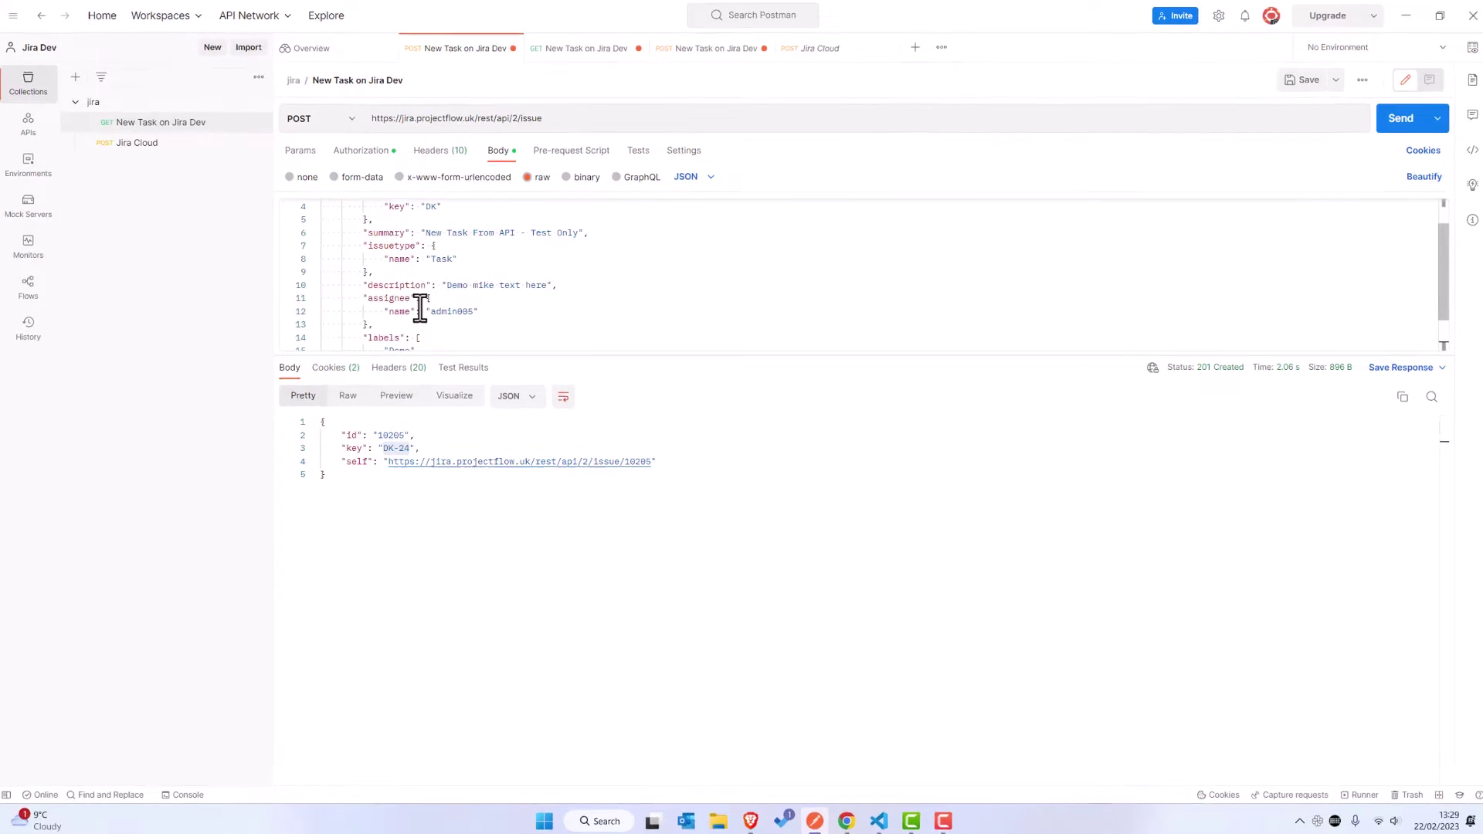
pyautogui.scroll(-2, 355, 299)
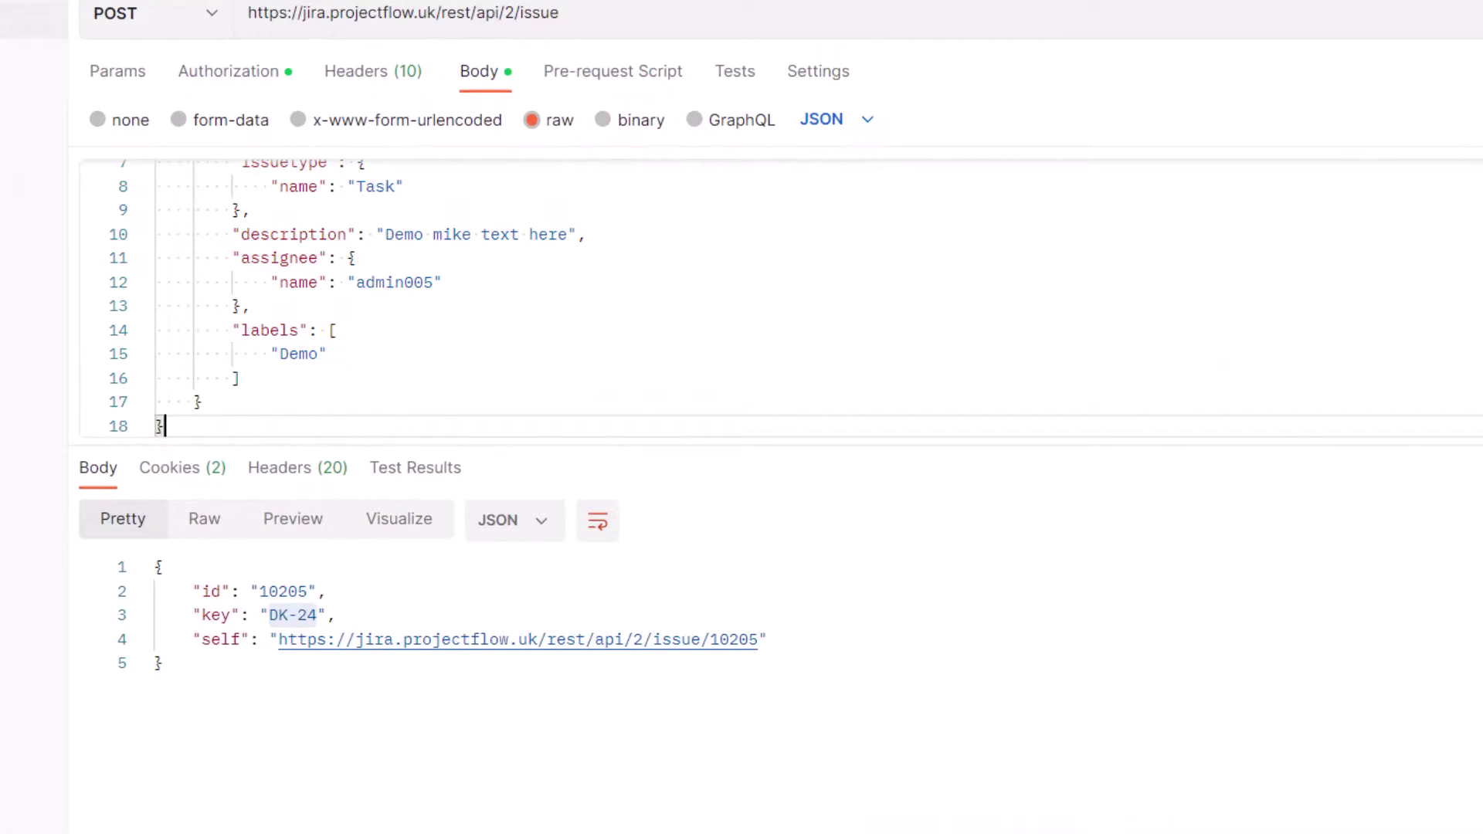
pyautogui.hotkey('ctrl', 'Return')
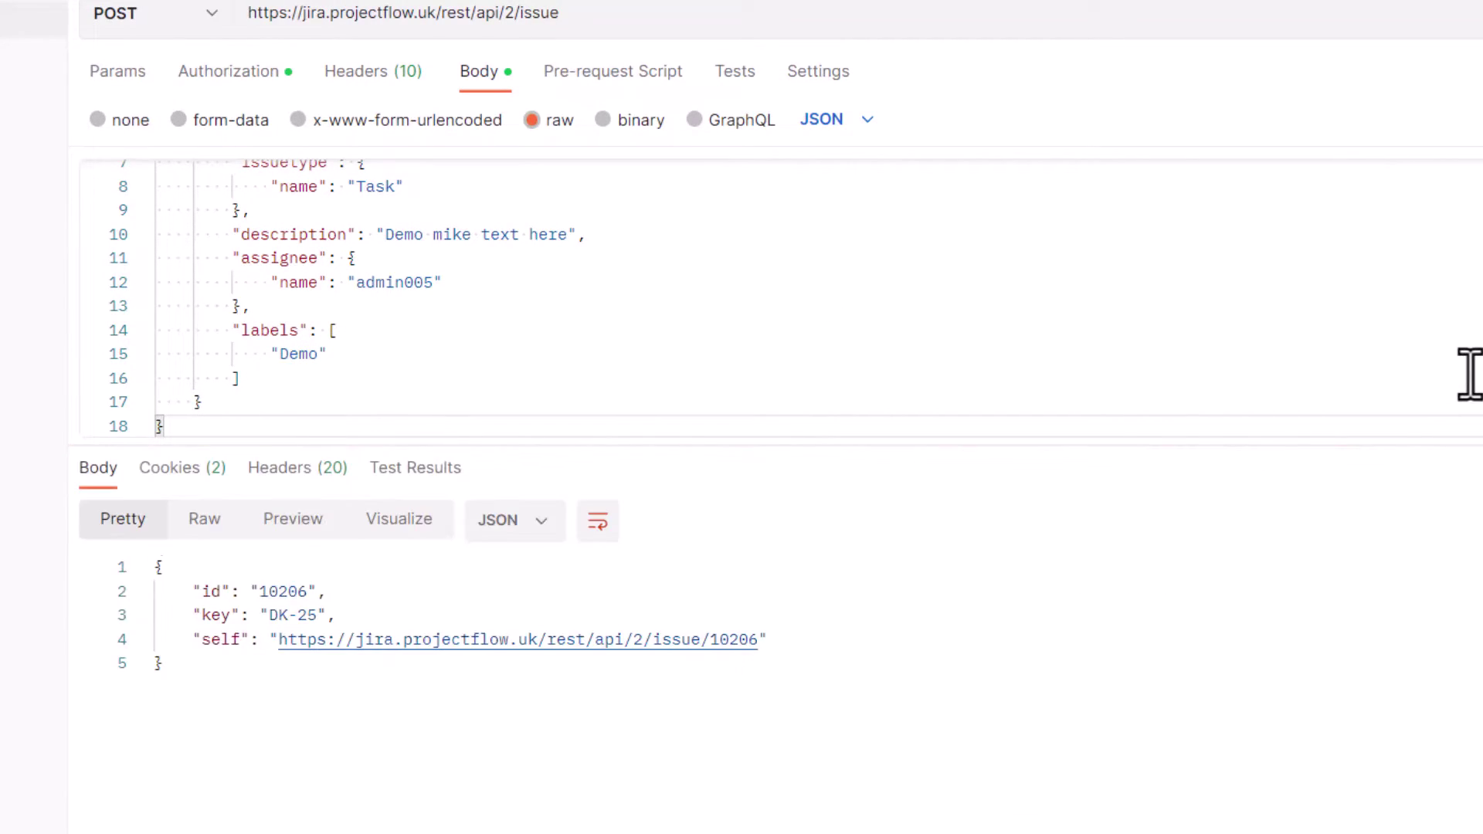
# Take the new issue key DK-25 from the response and open that issue in Jira by changing the issue key in the page address
pyautogui.moveTo(317, 615); pyautogui.dragTo(272, 625)
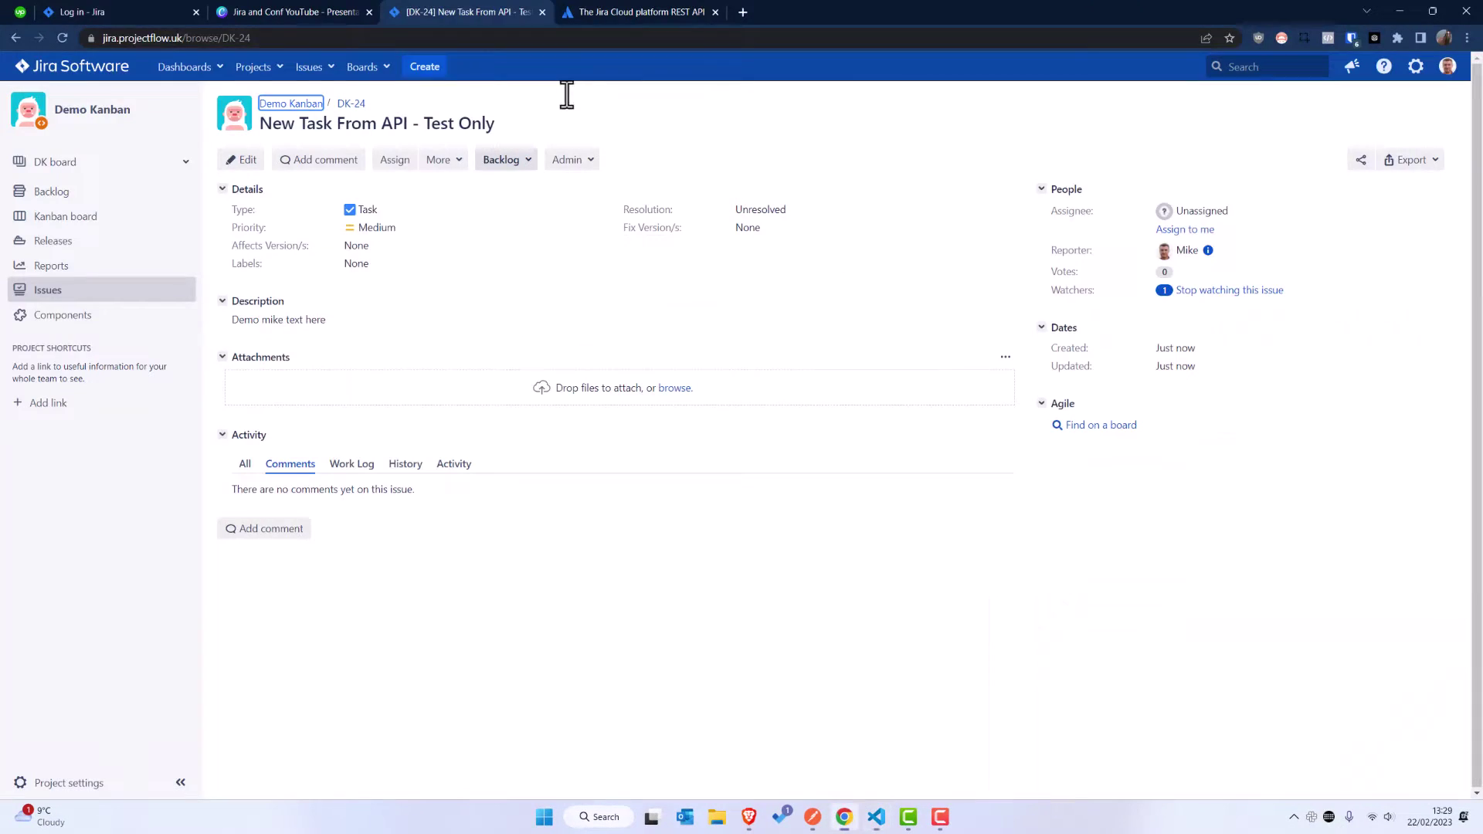
pyautogui.click(231, 37)
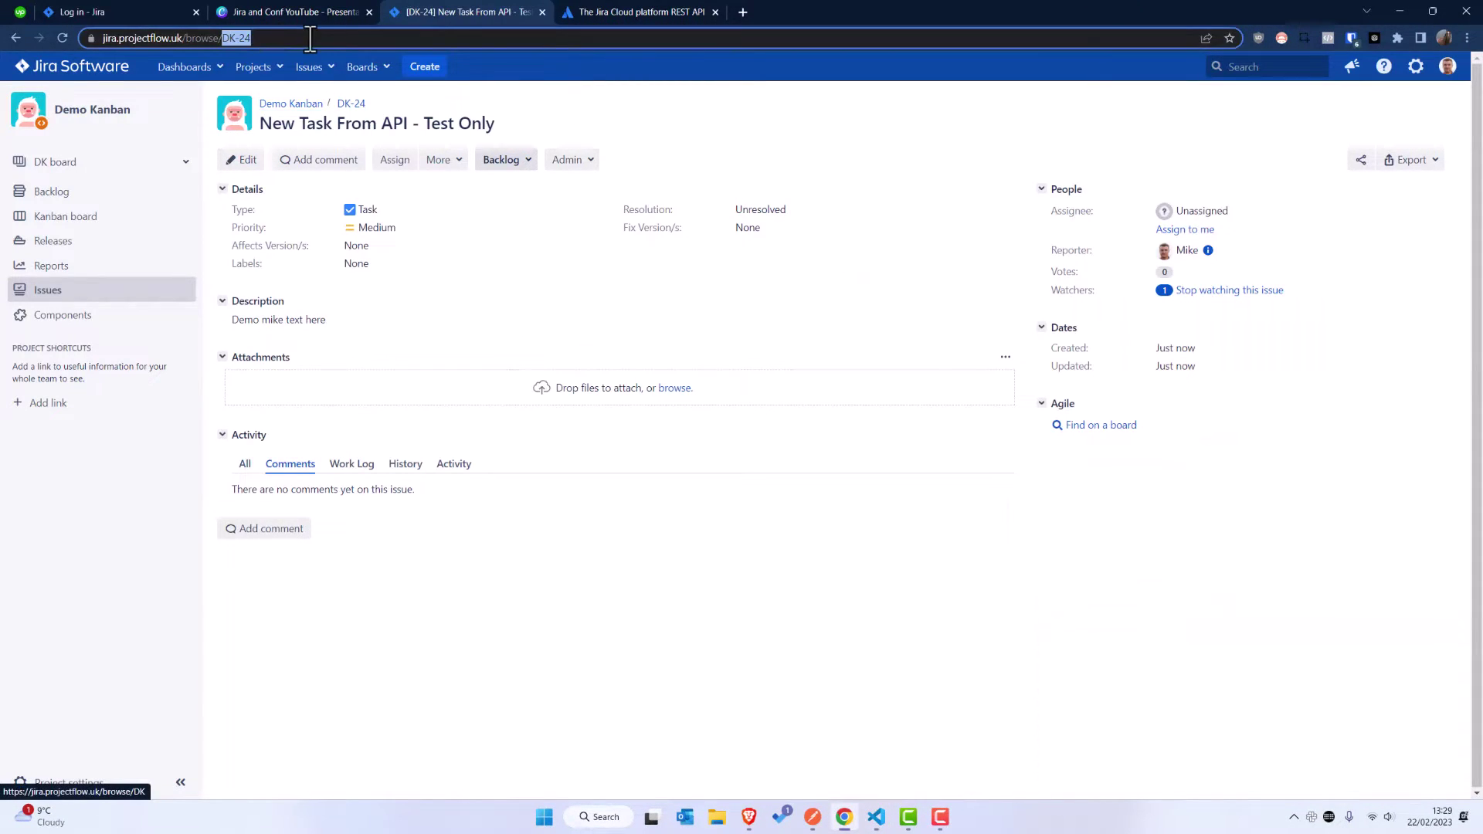
pyautogui.click(317, 37)
pyautogui.press('BackSpace')
pyautogui.write('5')
pyautogui.press('Return')
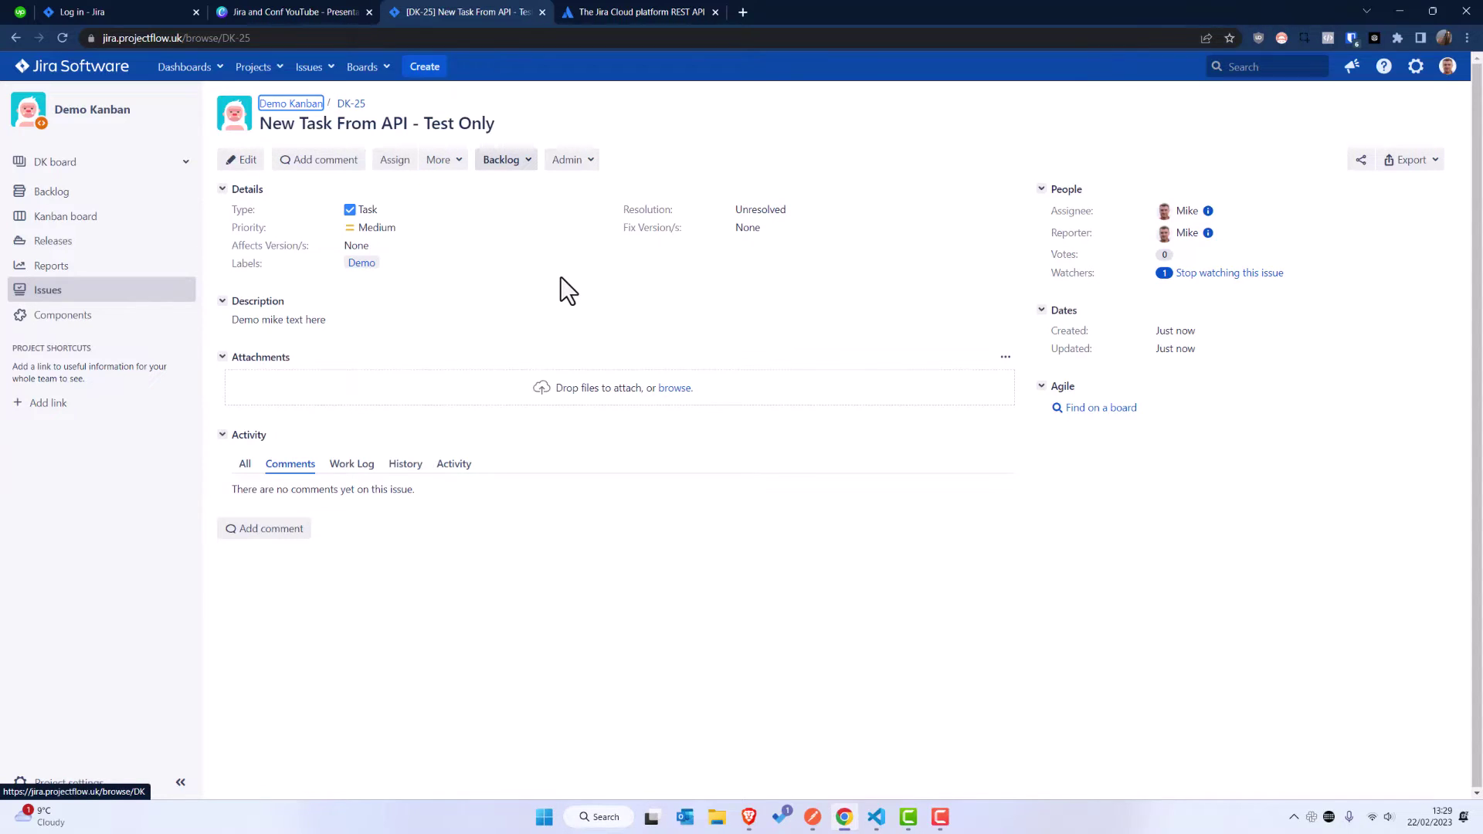
# Compare the request body in Postman with the details of issue DK-25 in Jira
pyautogui.hotkey('alt', 'Tab')
pyautogui.hotkey('alt', 'Tab')
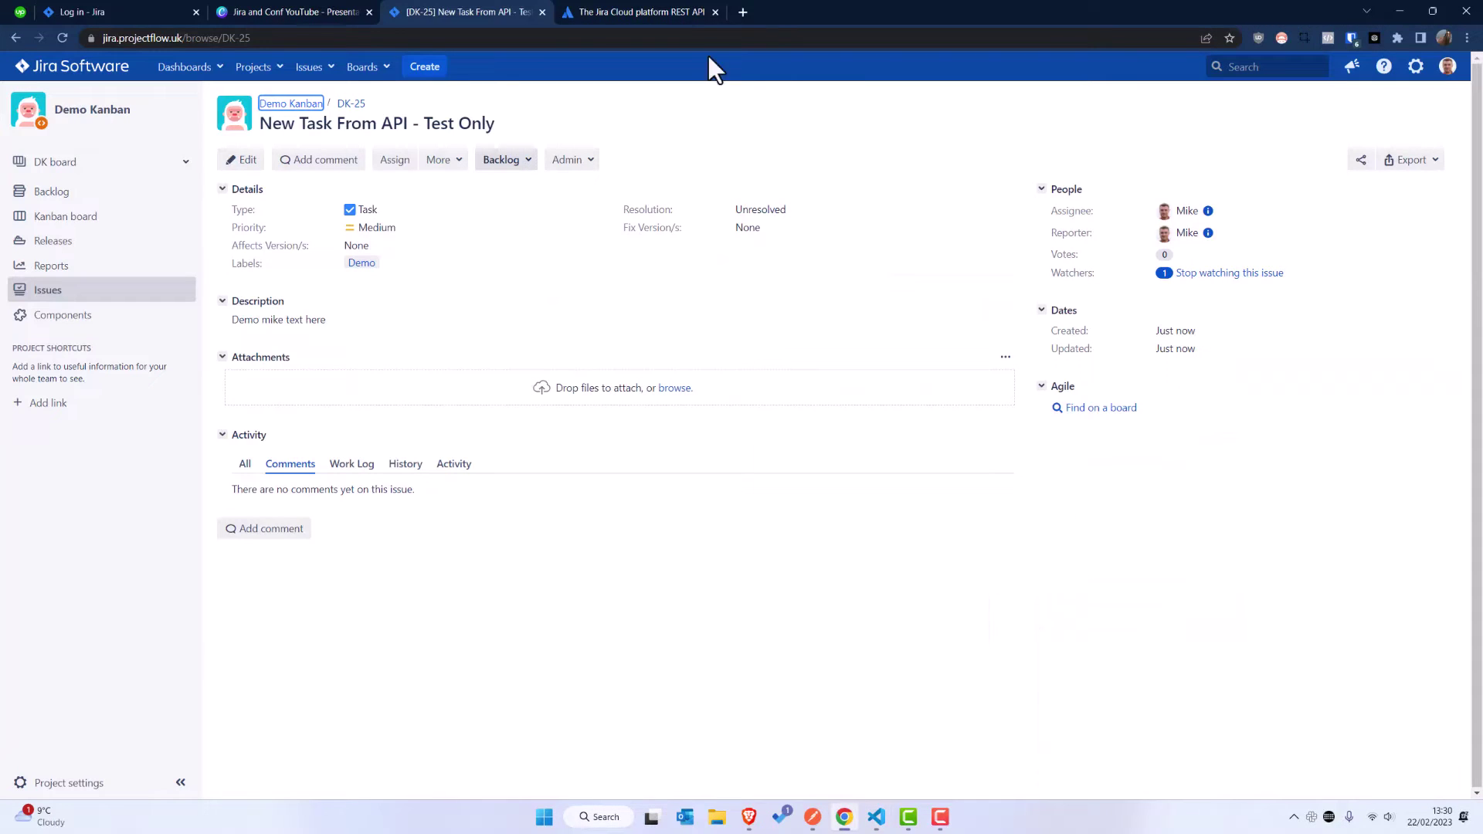
pyautogui.click(812, 817)
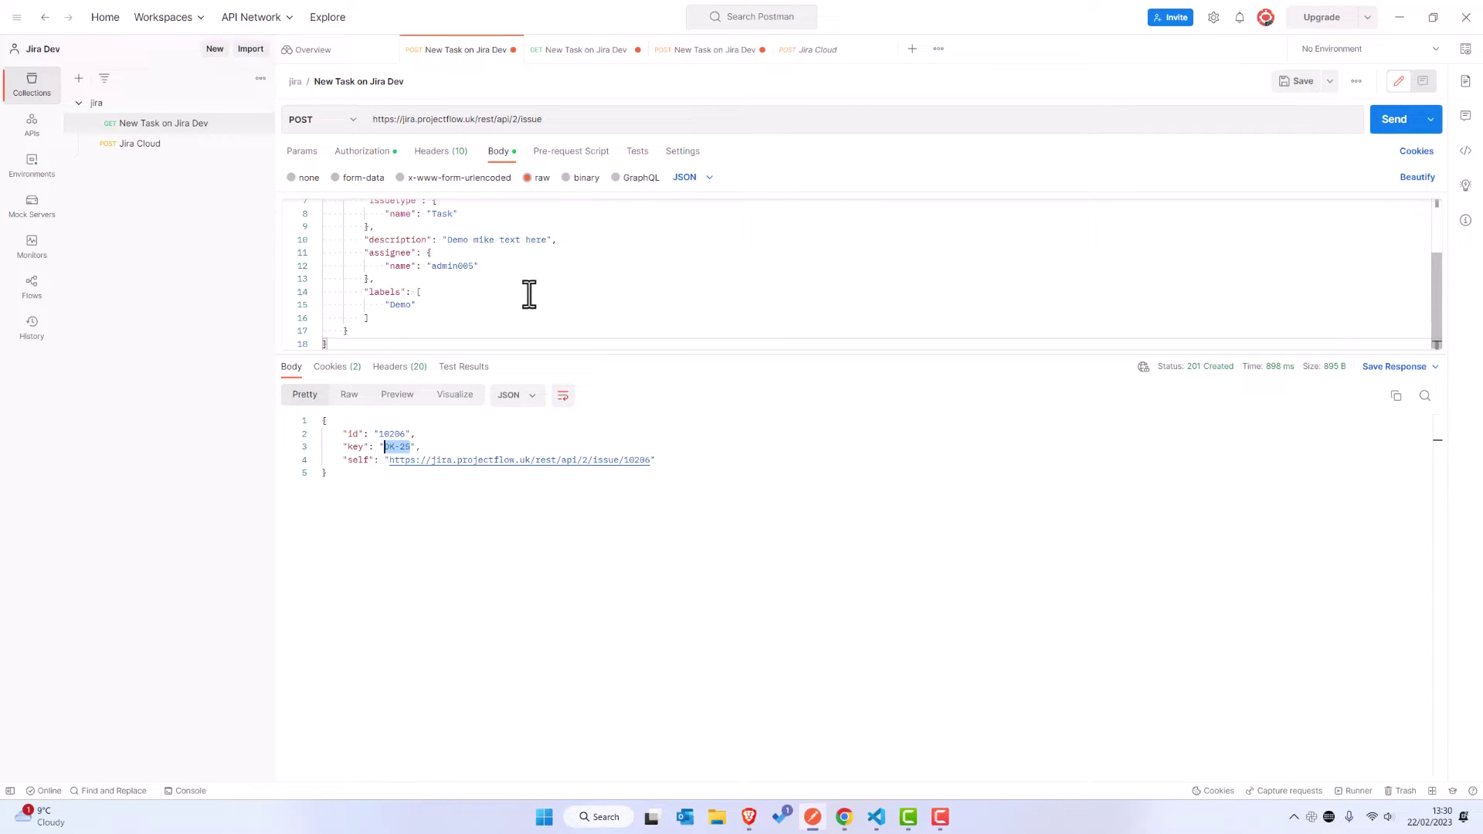
pyautogui.hotkey('alt', 'Tab')
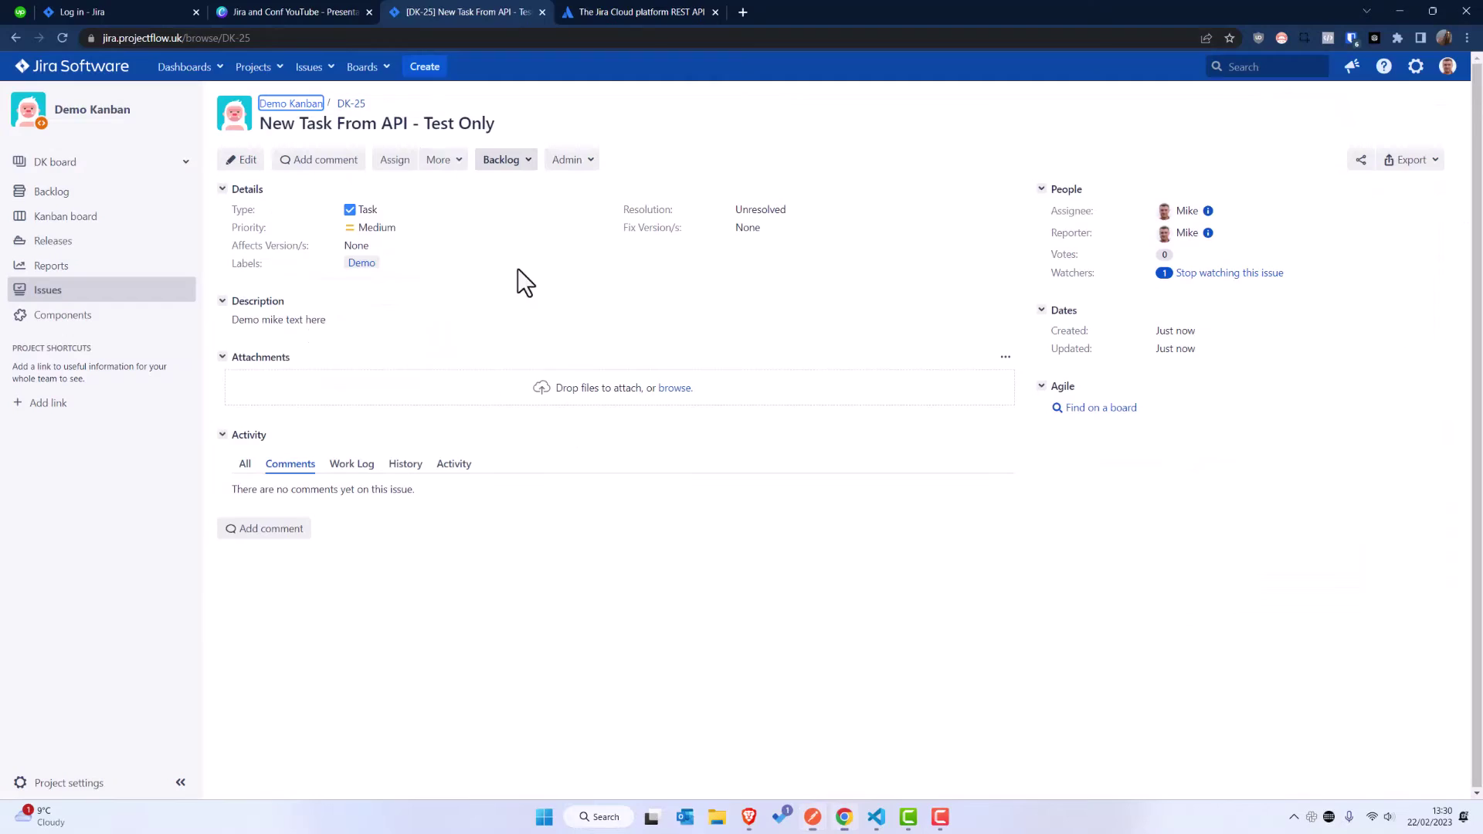
# Open issue DK-1 in Jira through its page address and review its details and custom fields
pyautogui.moveTo(252, 38); pyautogui.dragTo(231, 34)
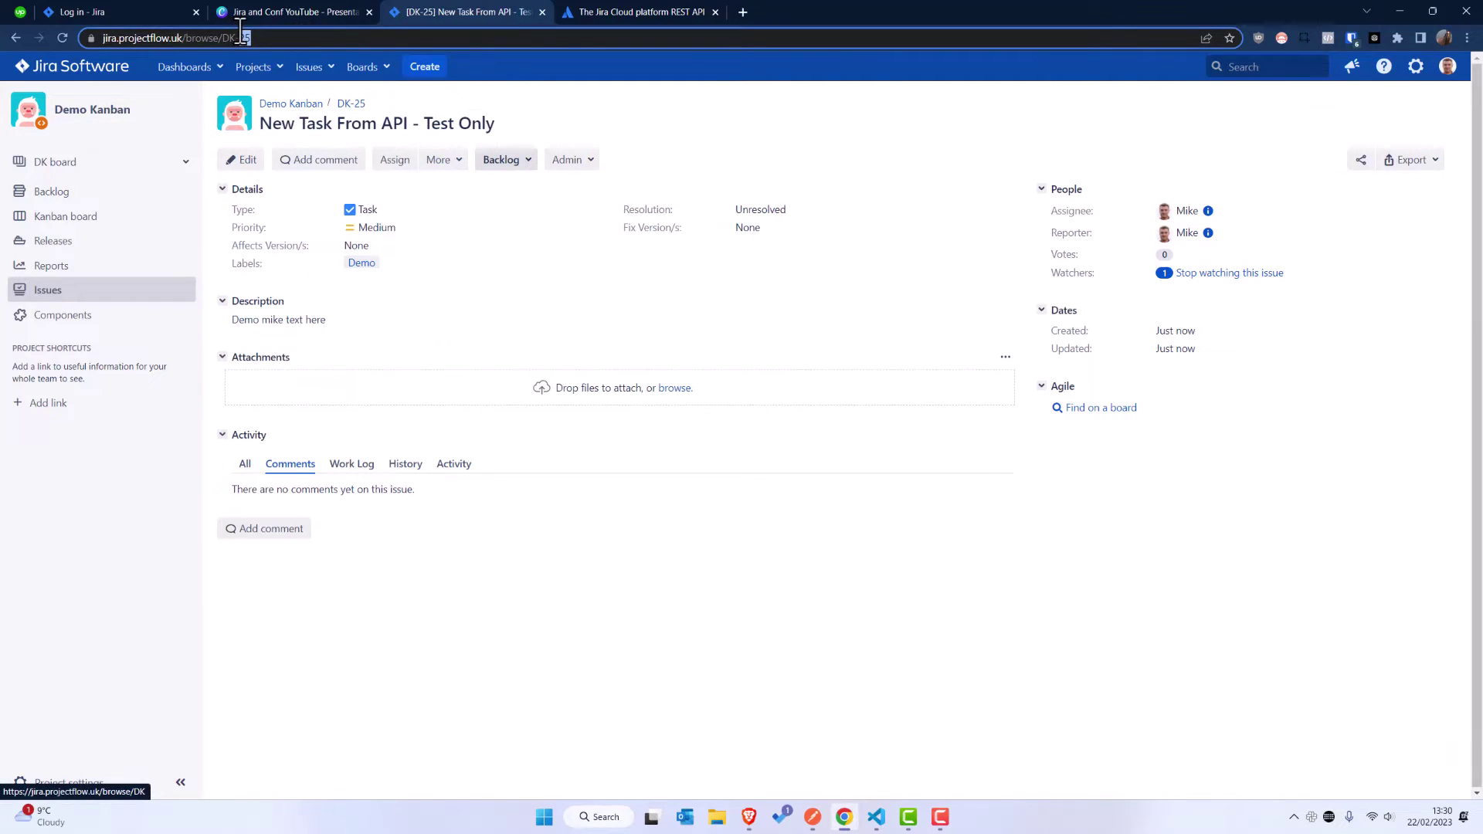
pyautogui.write('K-1')
pyautogui.press('Return')
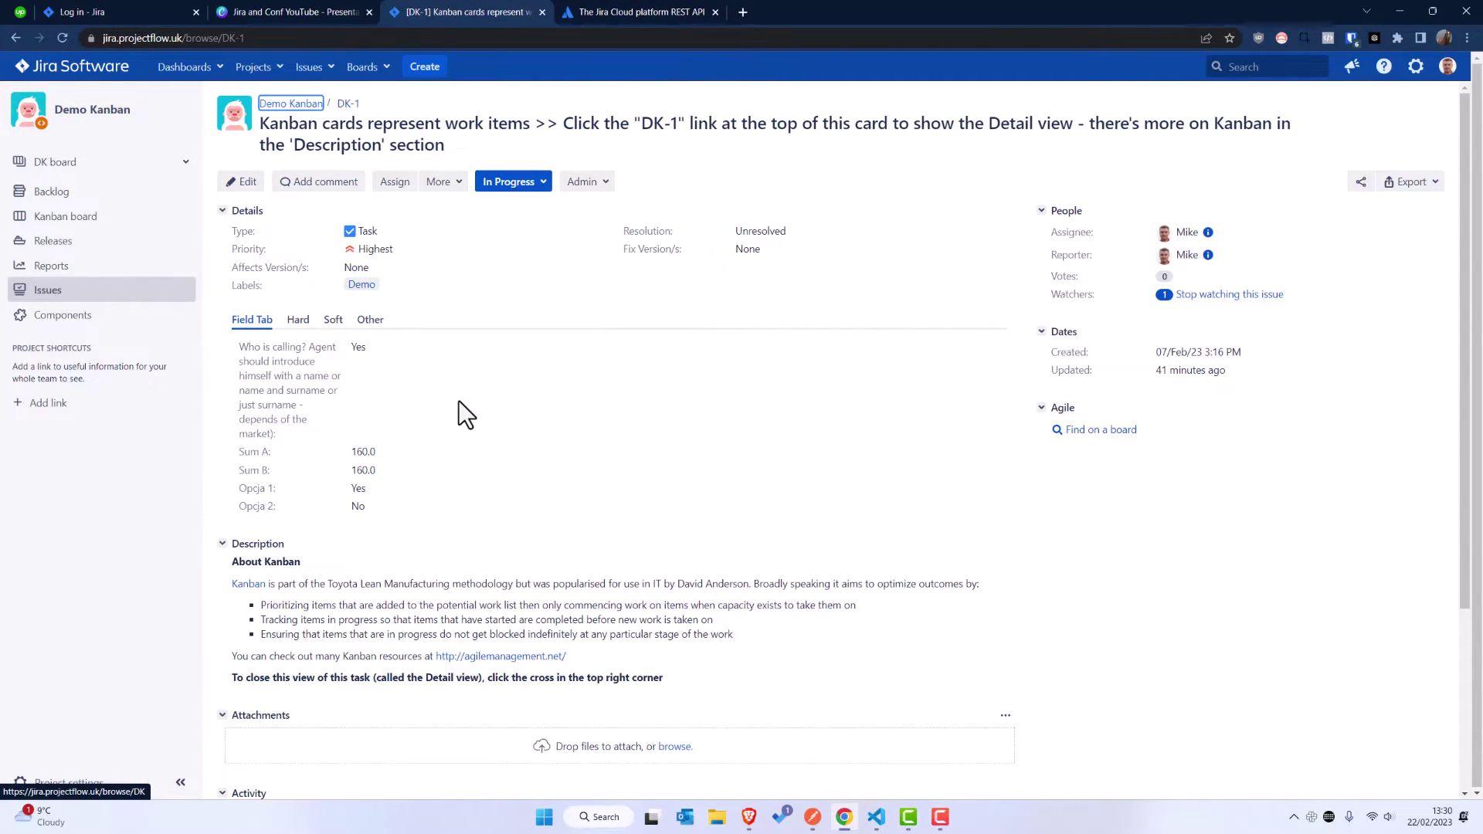
pyautogui.scroll(-3, 427, 378)
pyautogui.scroll(3, 470, 397)
# Switch to the GET request for issue DK-1 in Postman, delete its entire raw body, and send the request
pyautogui.click(812, 817)
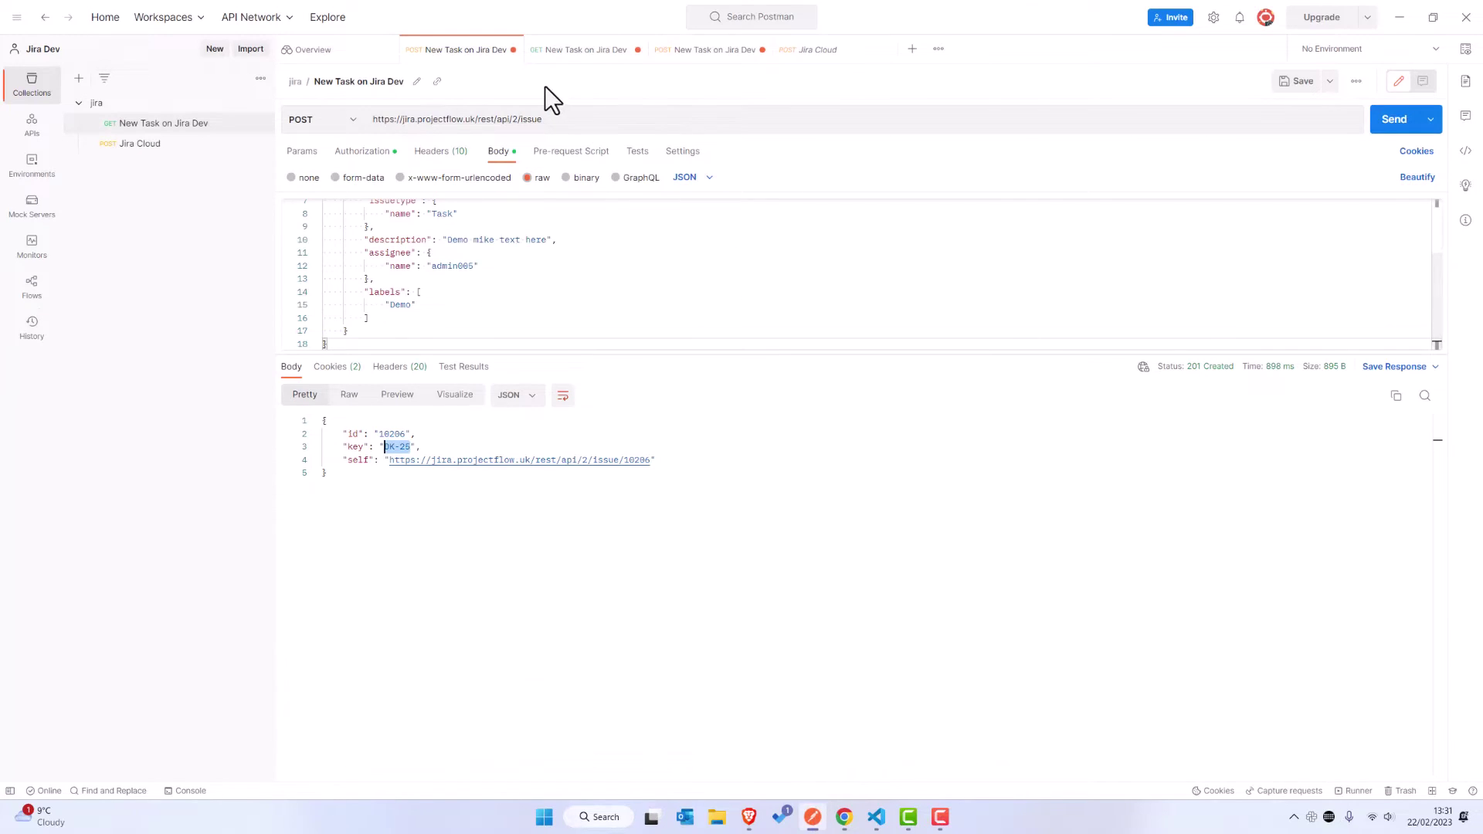
pyautogui.click(571, 50)
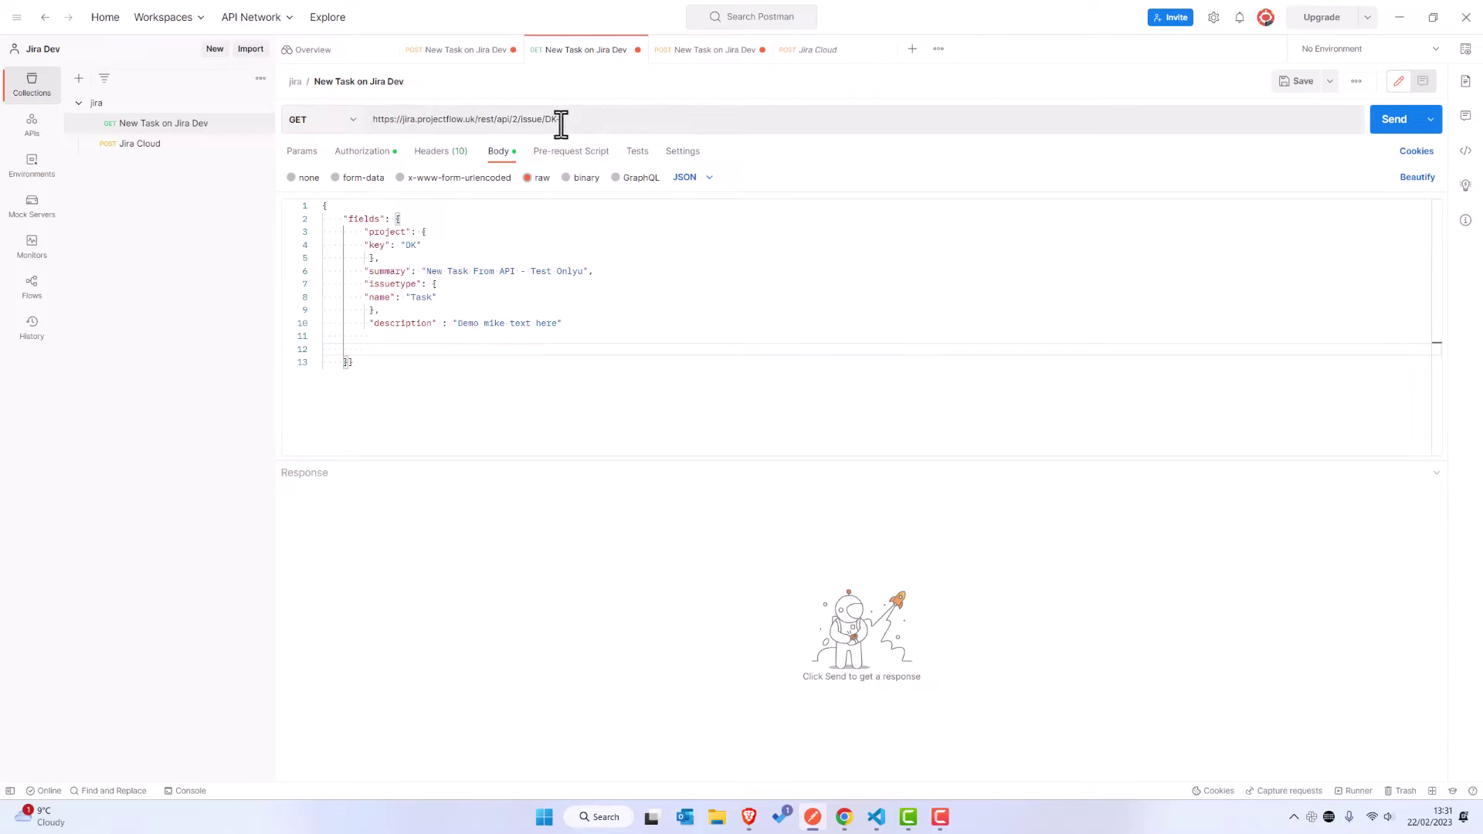
pyautogui.moveTo(566, 121); pyautogui.dragTo(548, 121)
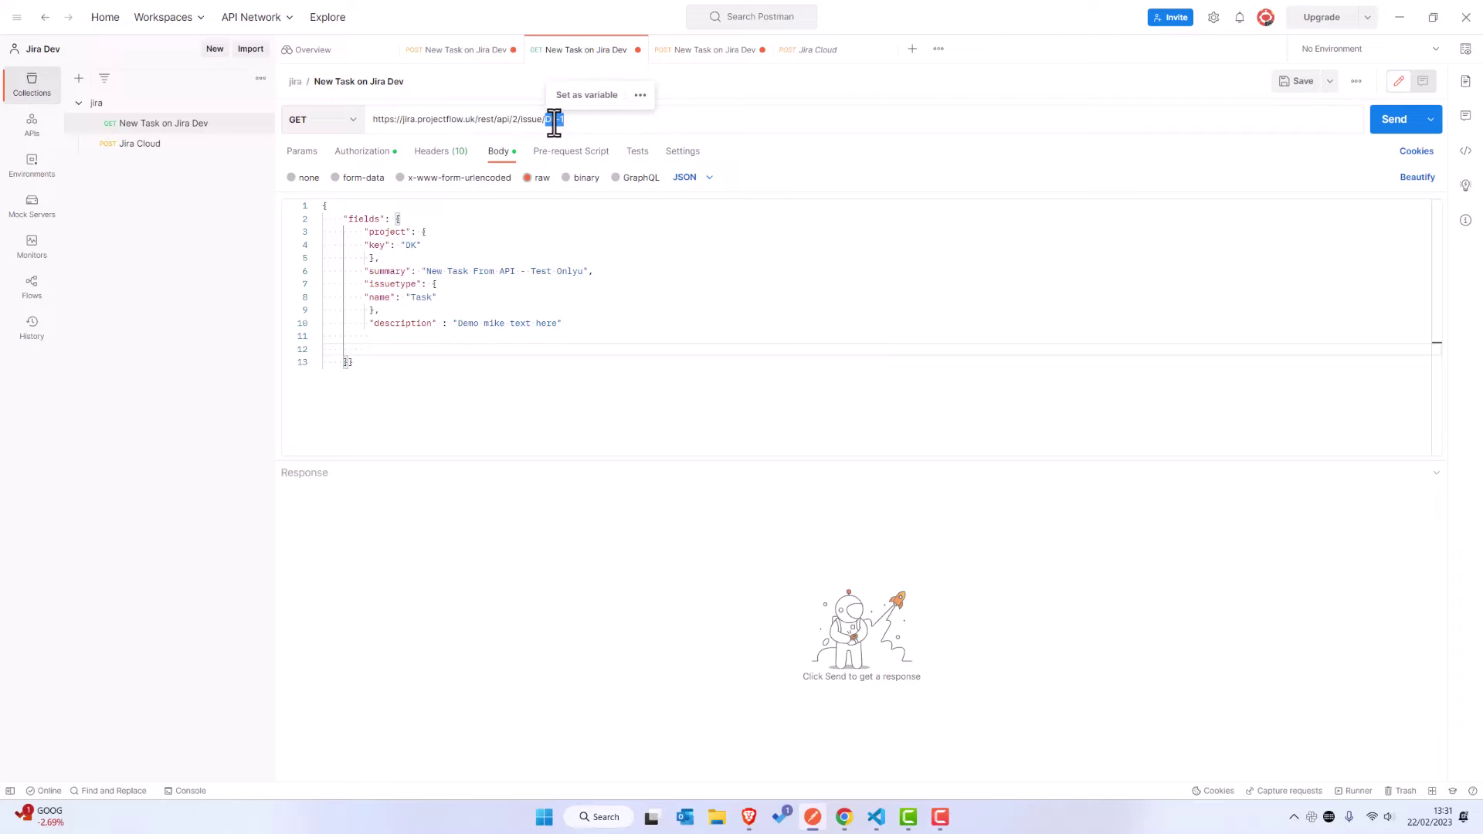
pyautogui.click(398, 298)
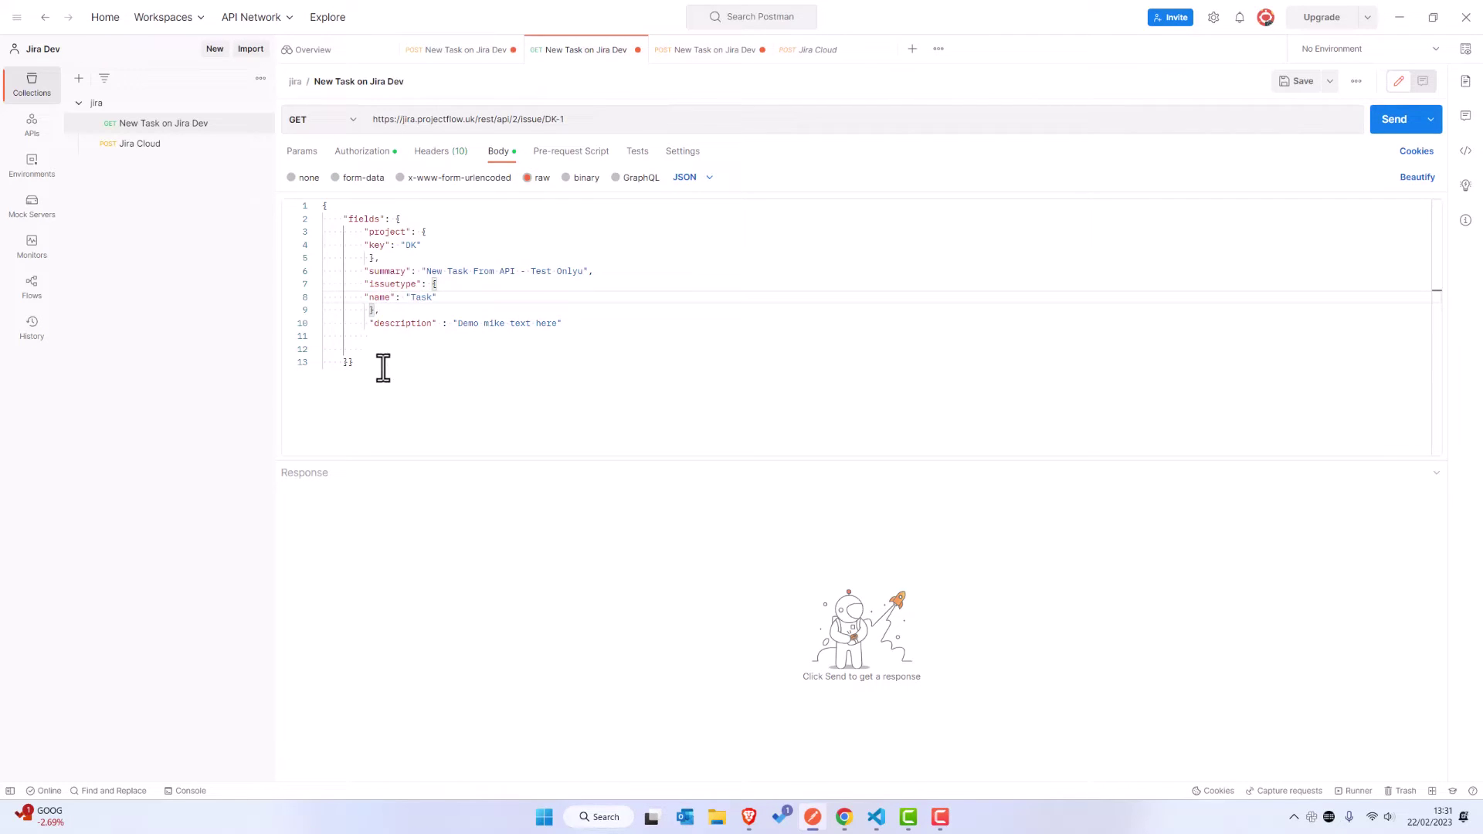
pyautogui.moveTo(371, 364); pyautogui.dragTo(325, 189)
pyautogui.press('BackSpace')
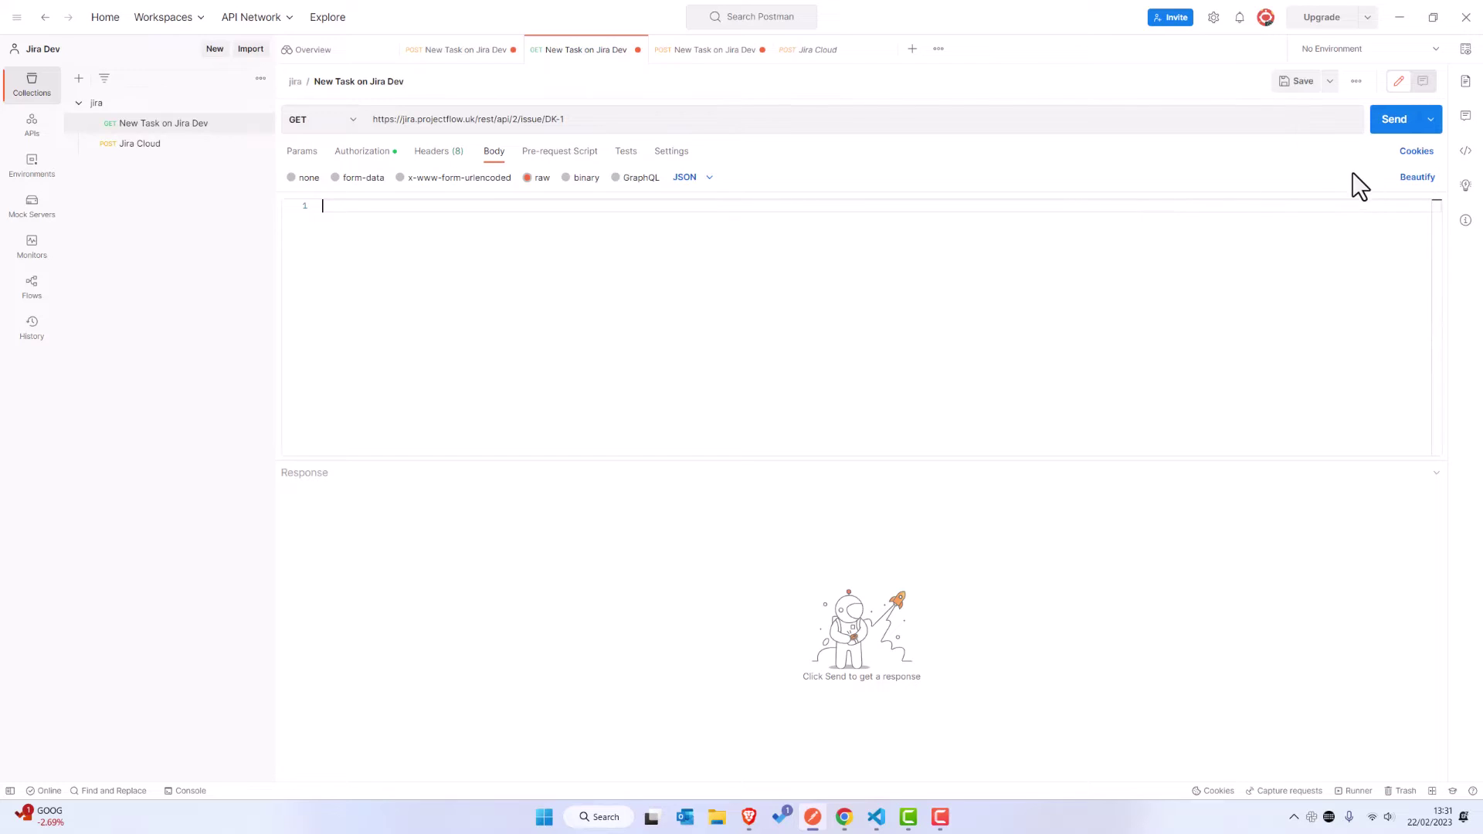
pyautogui.click(1384, 124)
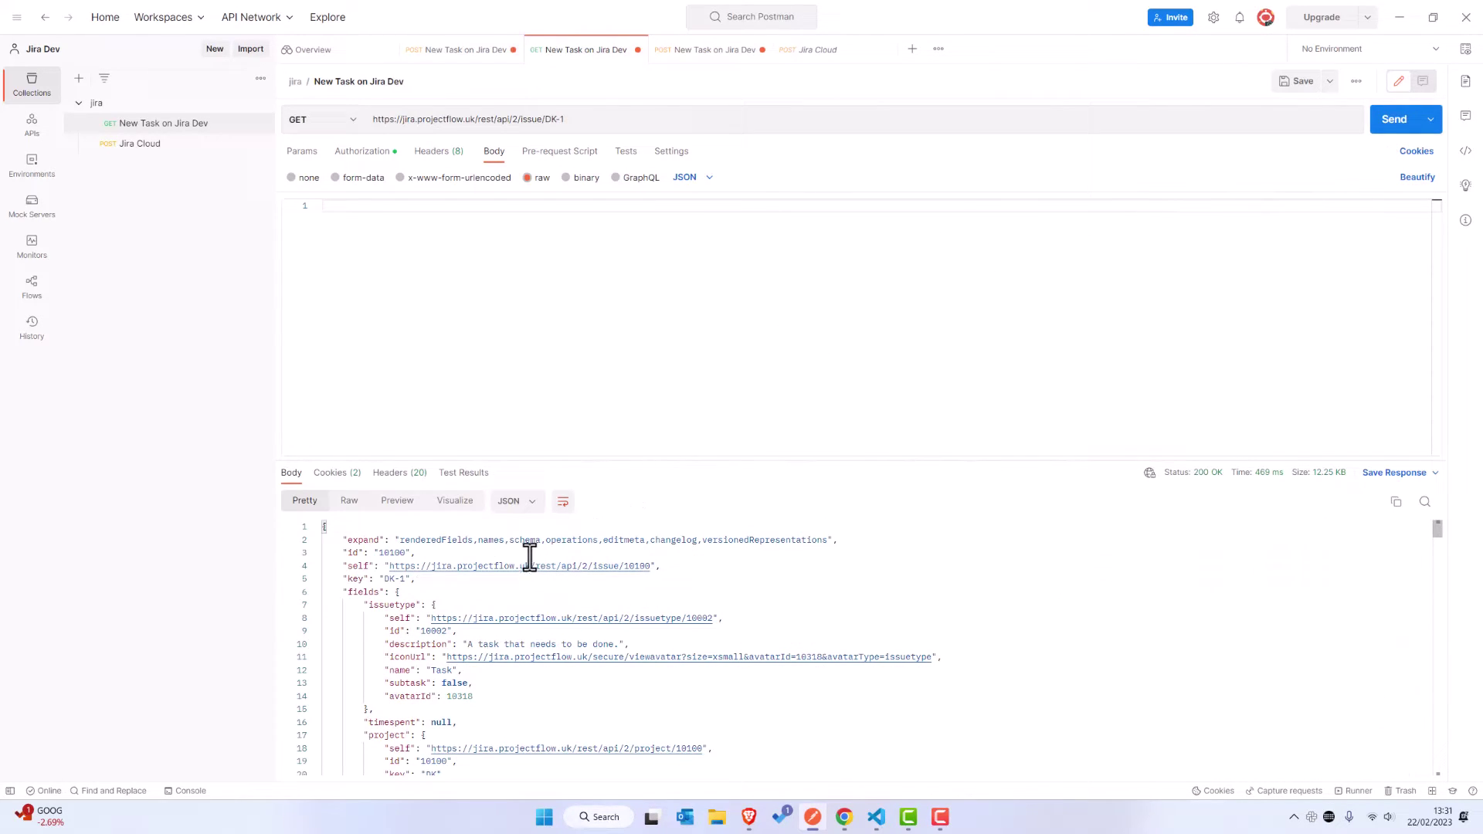
# Enlarge the response area and examine the returned JSON for DK-1, including its custom fields, labels and assignee
pyautogui.moveTo(563, 463); pyautogui.dragTo(575, 272)
pyautogui.scroll(-1, 499, 367)
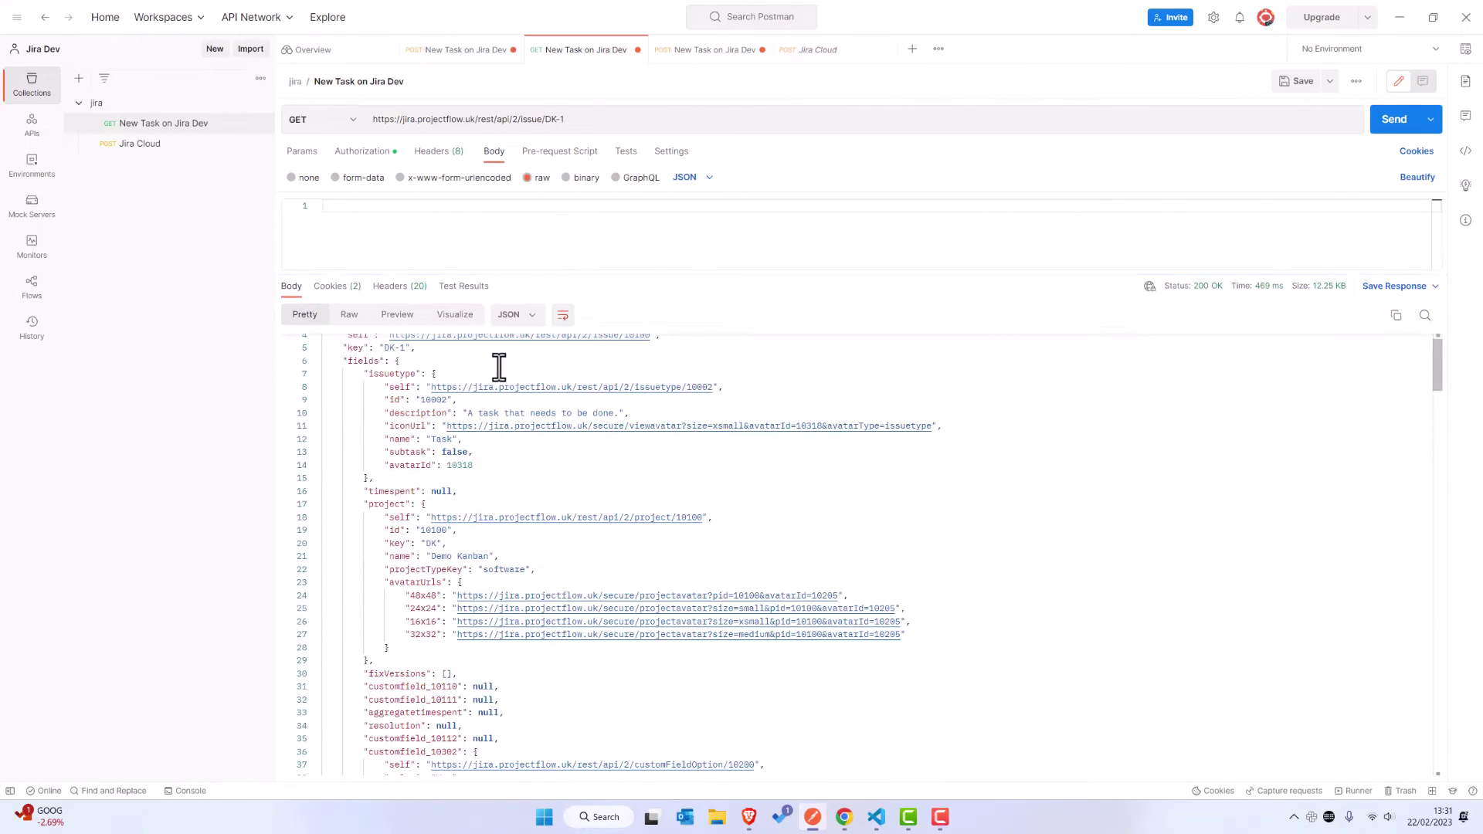
pyautogui.scroll(-3, 499, 368)
pyautogui.scroll(-5, 510, 434)
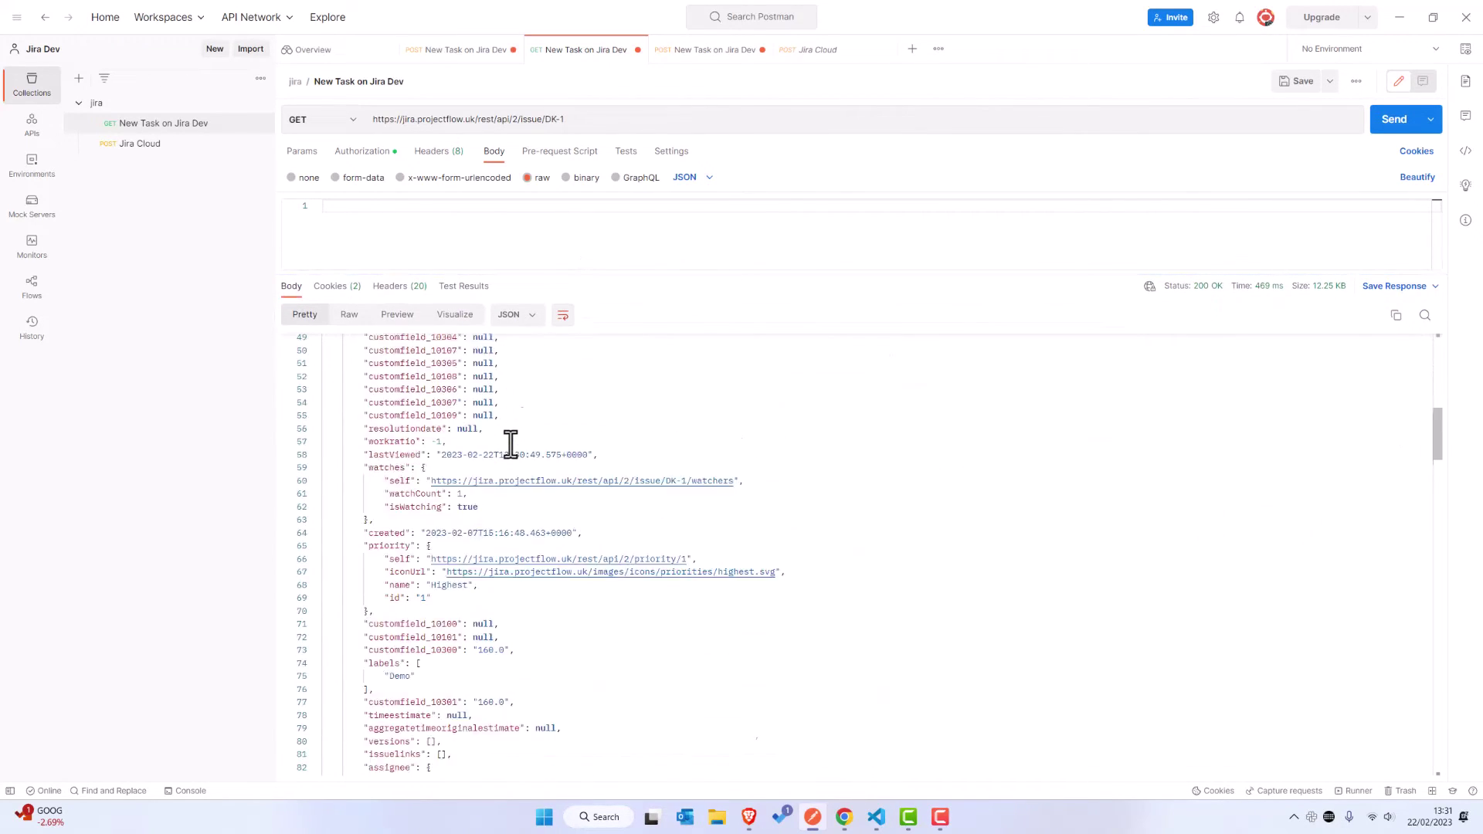
pyautogui.scroll(-3, 511, 444)
# Copy the whole DK-1 response, switch to VS Code, and replace the content of Untitled-4 with it
pyautogui.click(635, 470)
pyautogui.hotkey('ctrl', 'a')
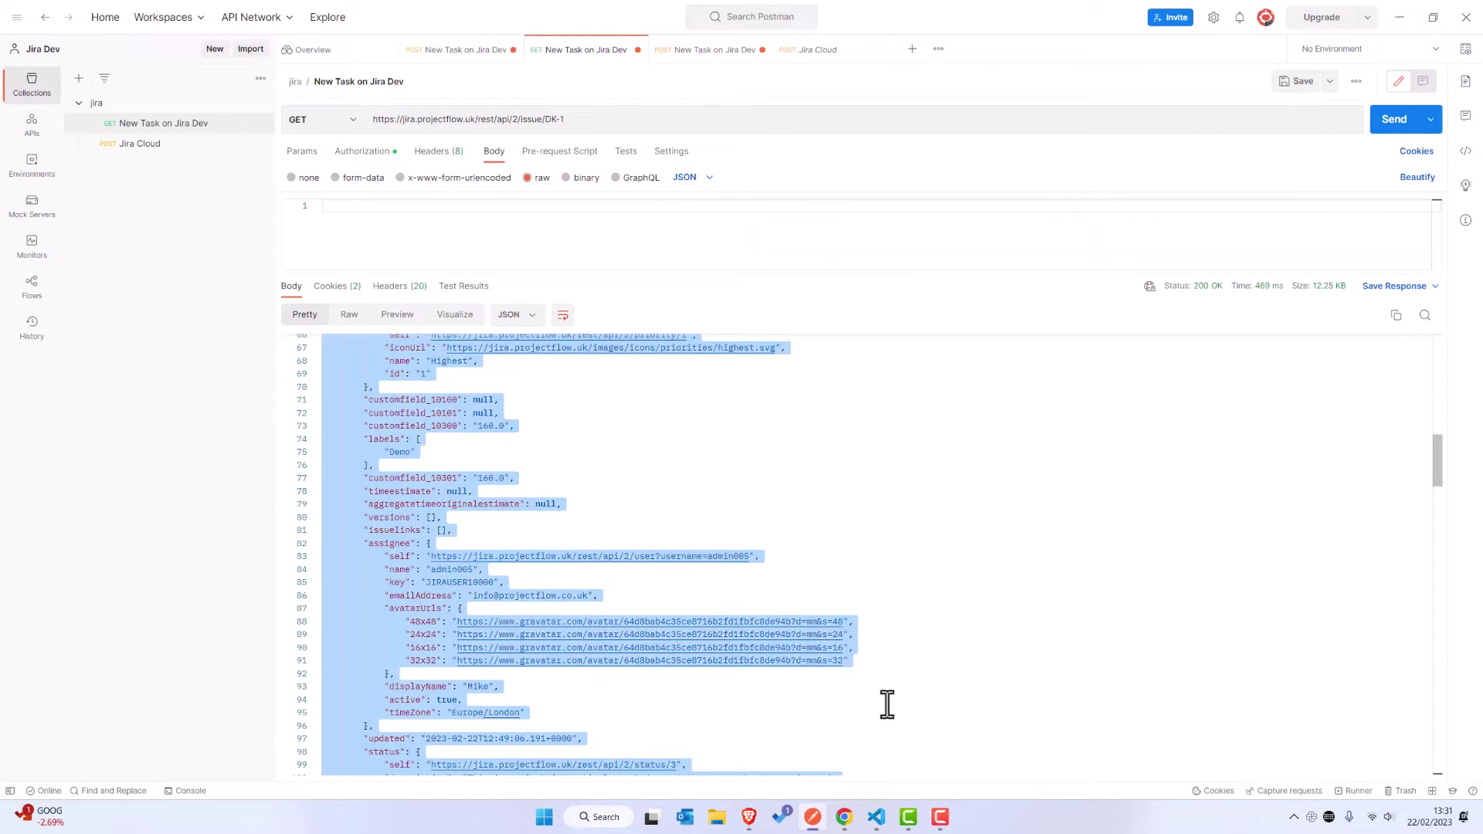
pyautogui.click(876, 817)
pyautogui.hotkey('ctrl', 'v')
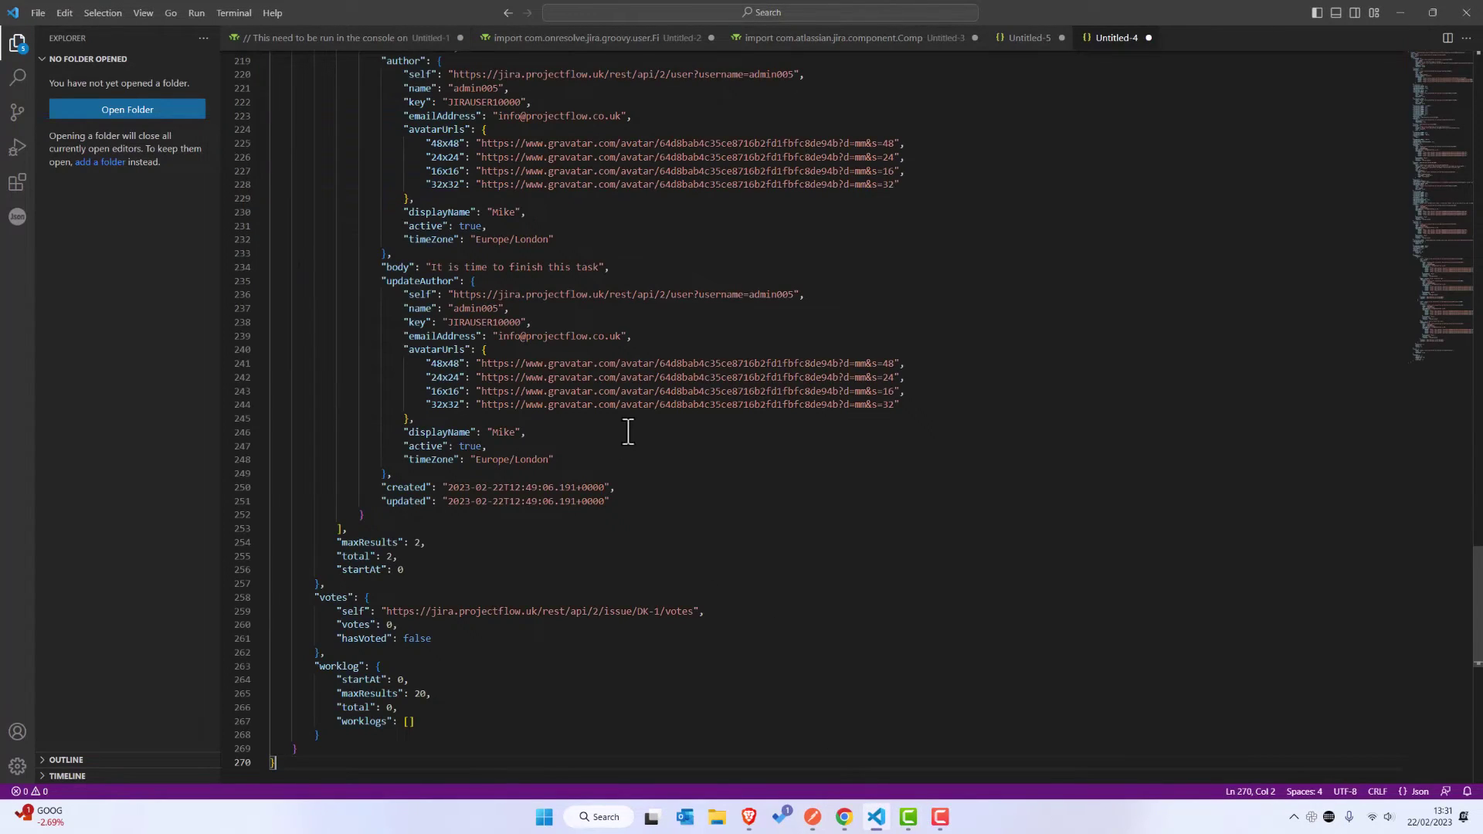
pyautogui.rightClick(675, 502)
pyautogui.click(756, 541)
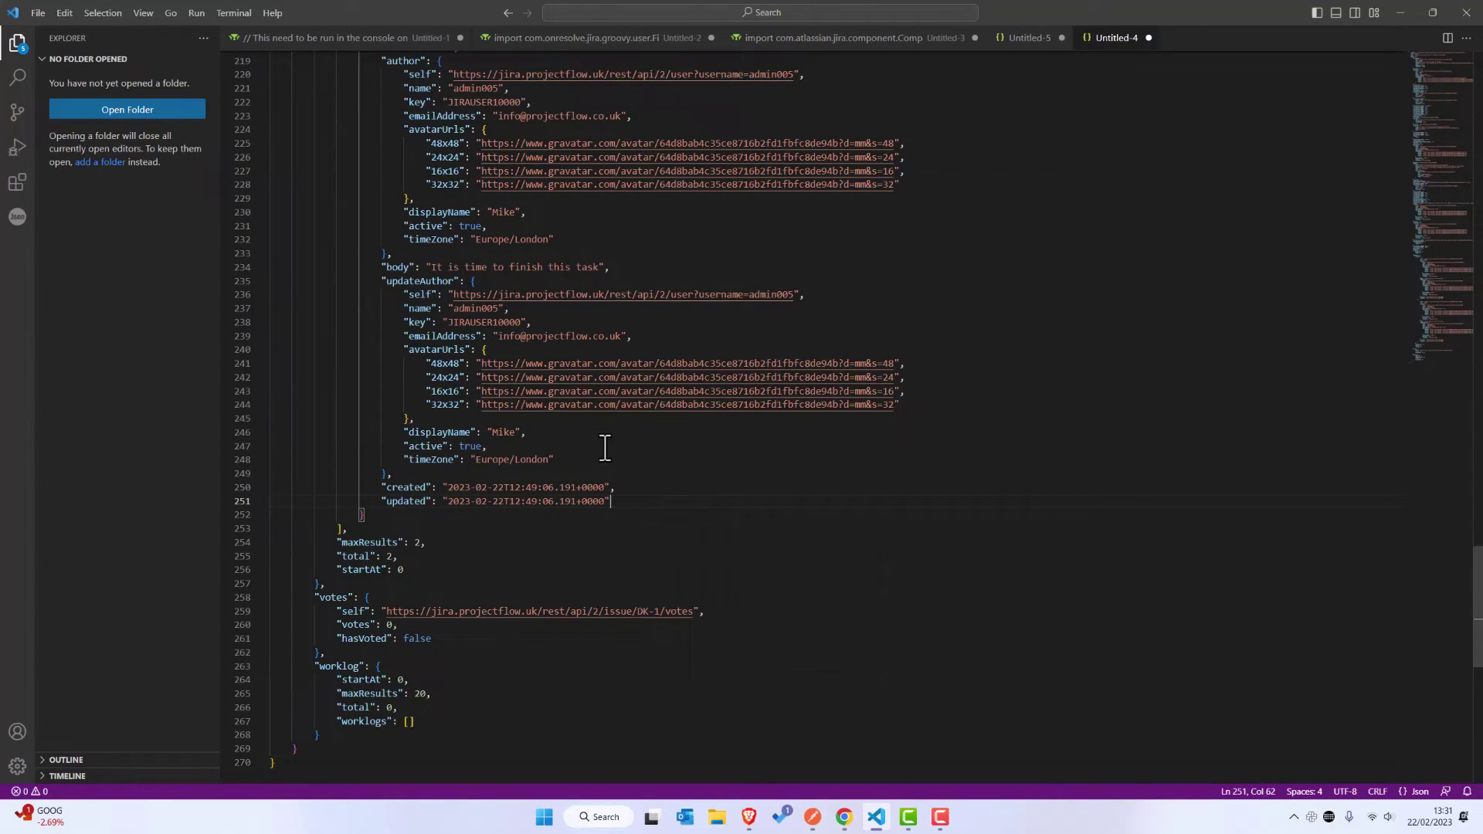
# Examine the pasted DK-1 JSON in Untitled-4 from its beginning through the project, custom fields, assignee, status, creator and reporter definitions
pyautogui.scroll(20, 627, 421)
pyautogui.scroll(20, 627, 417)
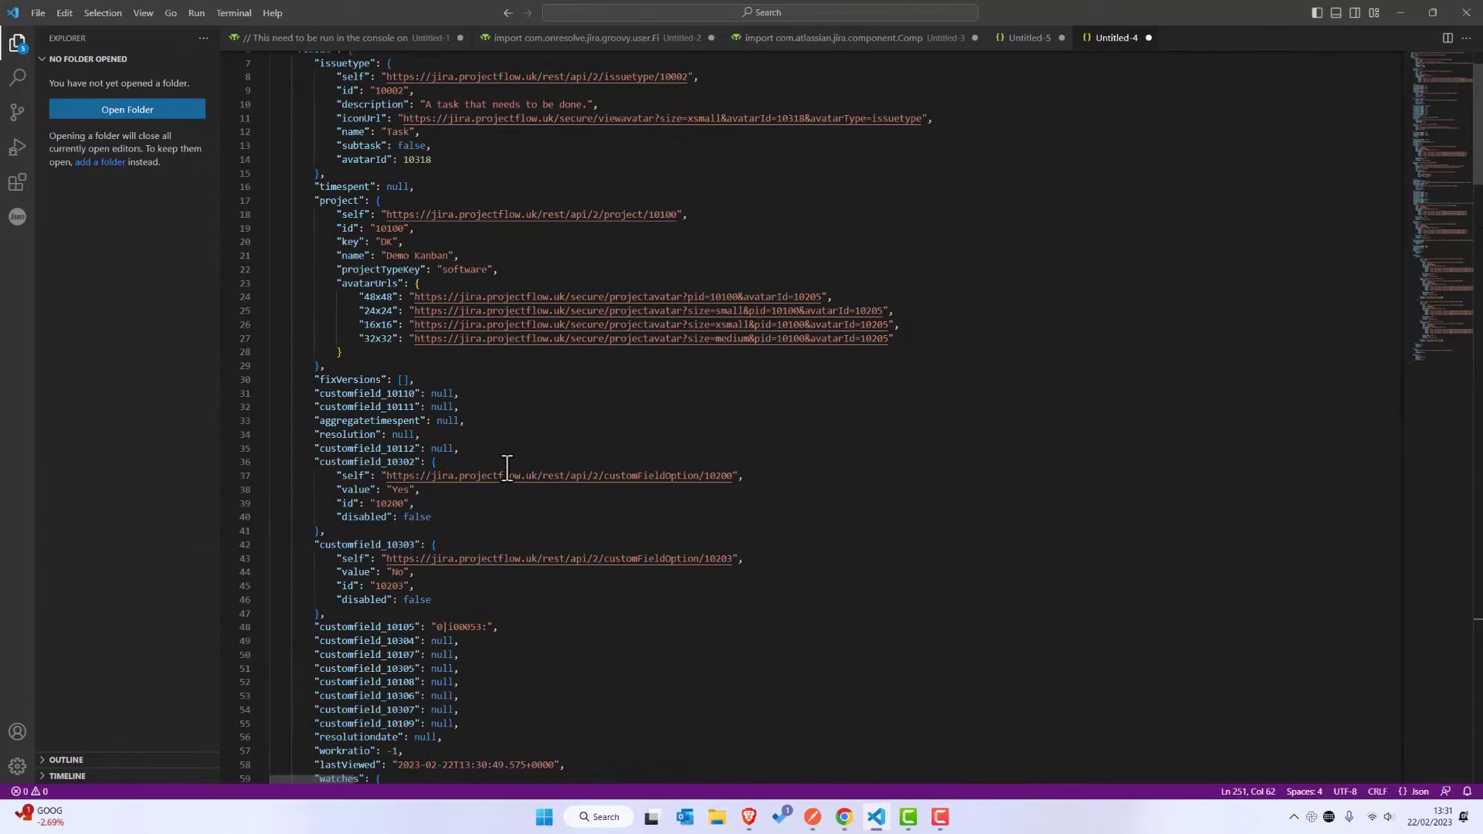
pyautogui.scroll(1, 347, 403)
pyautogui.scroll(1, 348, 403)
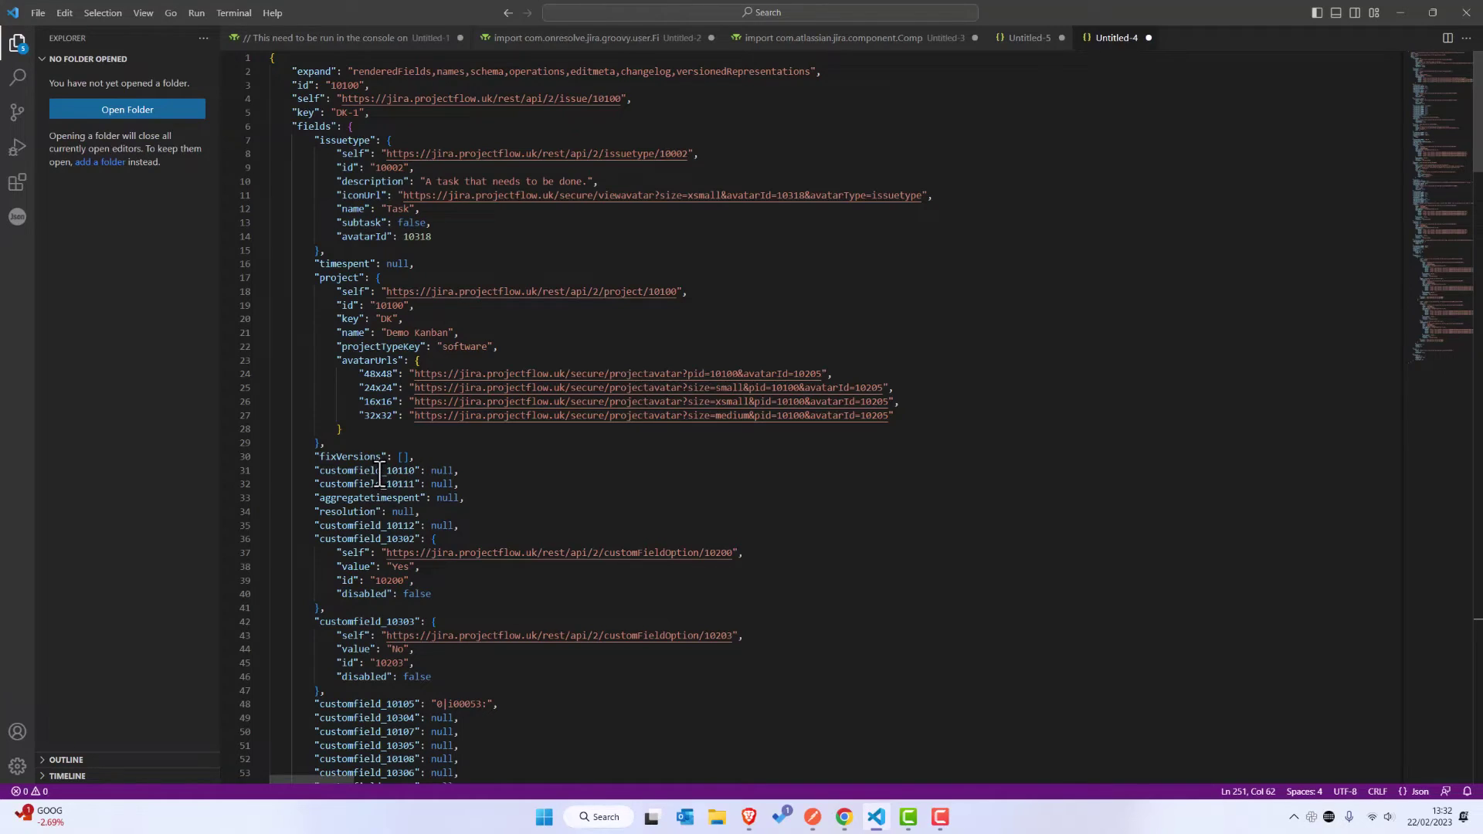
pyautogui.scroll(-2, 380, 475)
pyautogui.scroll(-1, 375, 441)
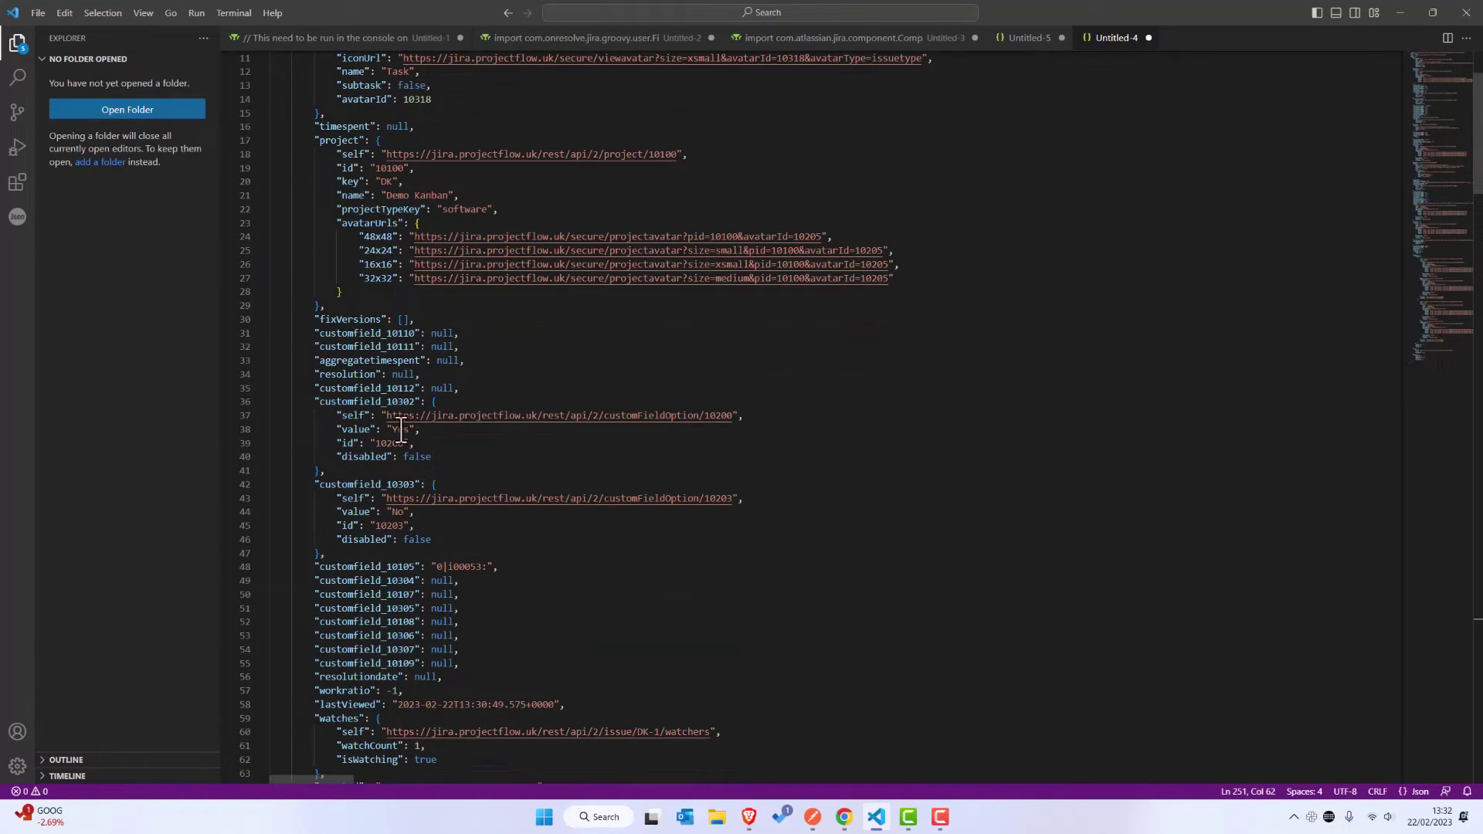
pyautogui.scroll(-5, 387, 423)
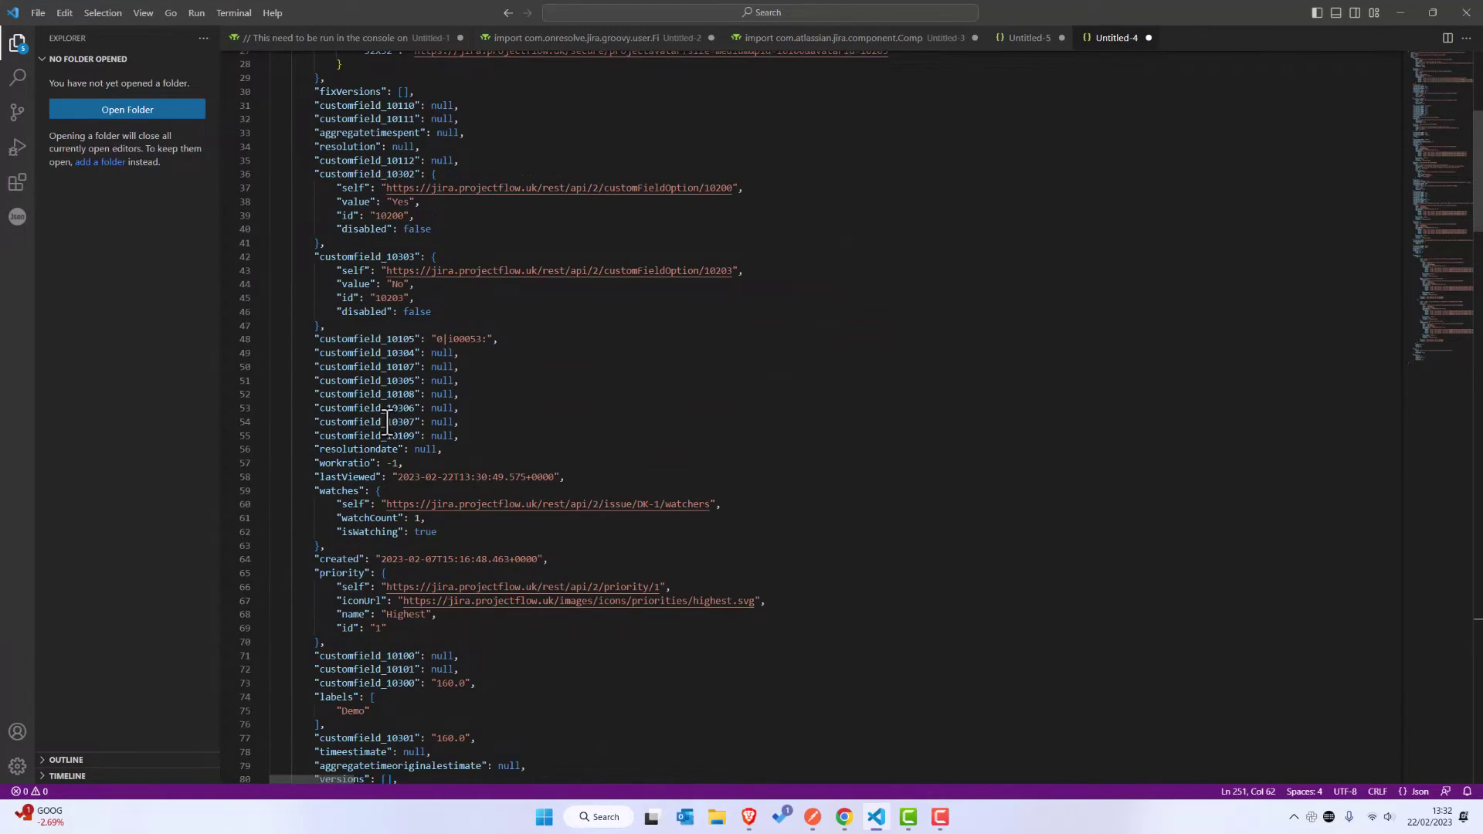
pyautogui.scroll(-2, 388, 423)
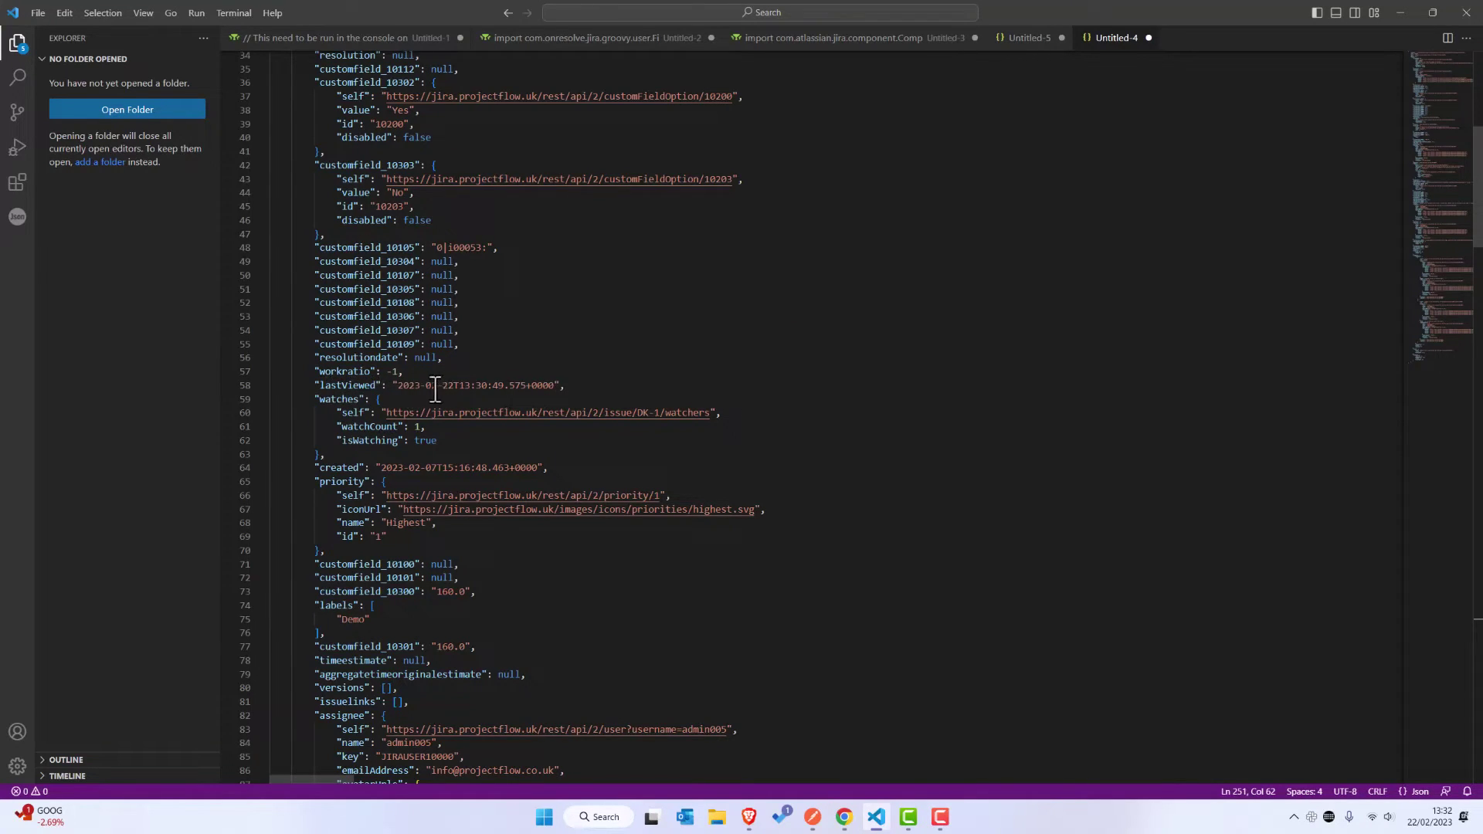
pyautogui.scroll(-20, 474, 436)
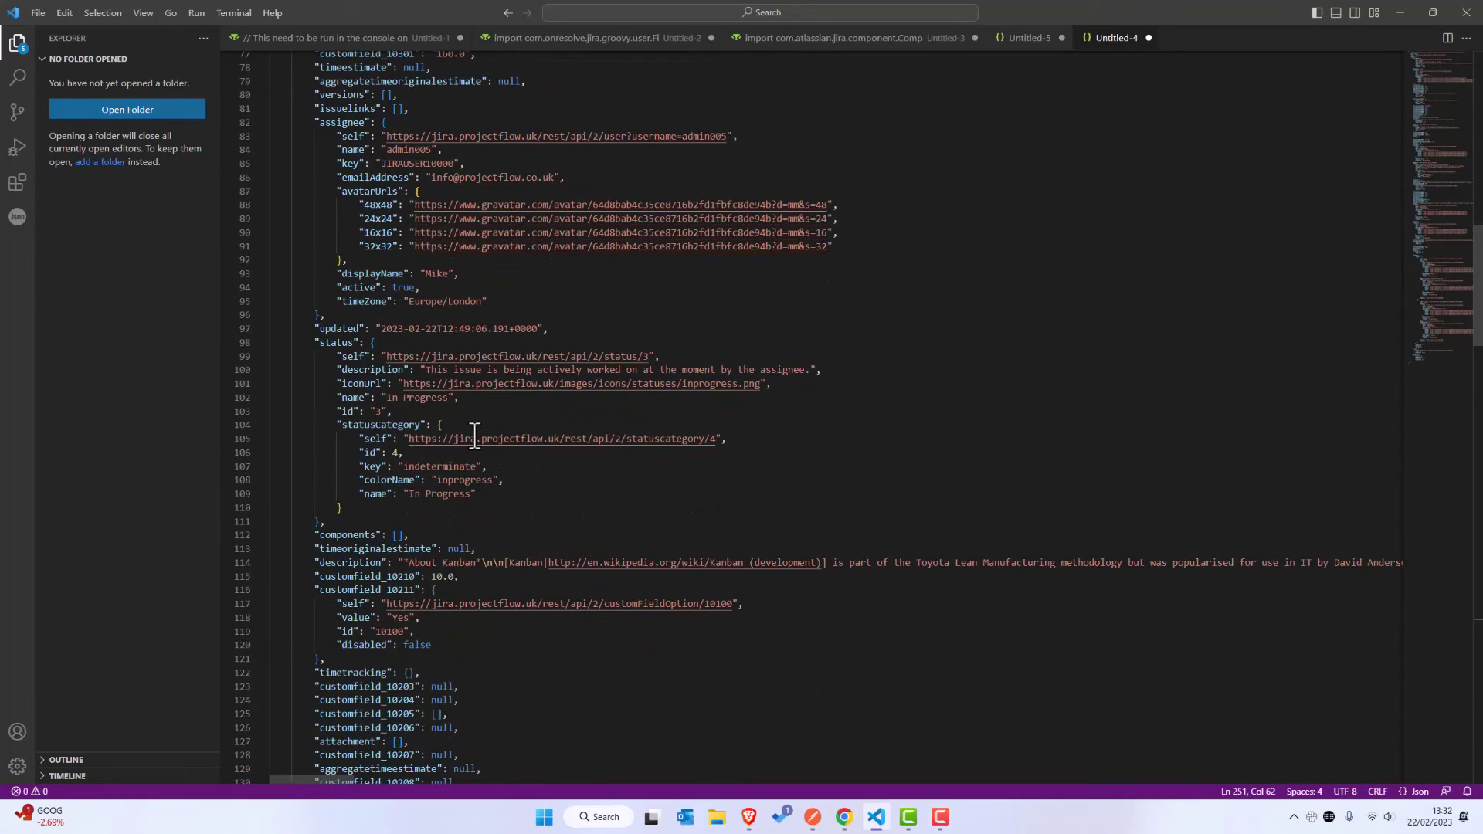
pyautogui.scroll(-7, 474, 436)
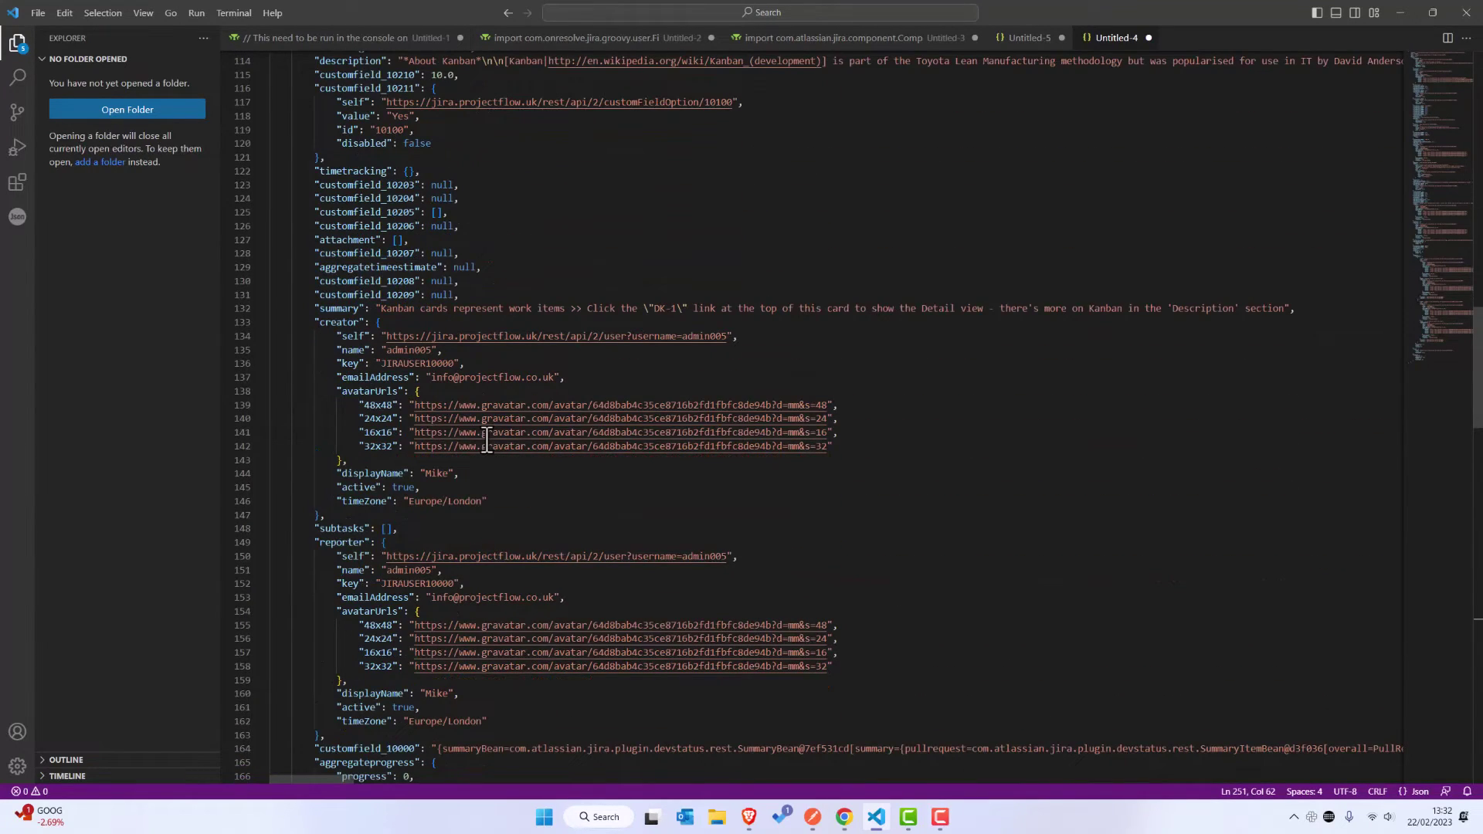
# Switch to Postman, open the POST comment request, and change the issue key in its URL to DK-24
pyautogui.hotkey('alt', 'Tab')
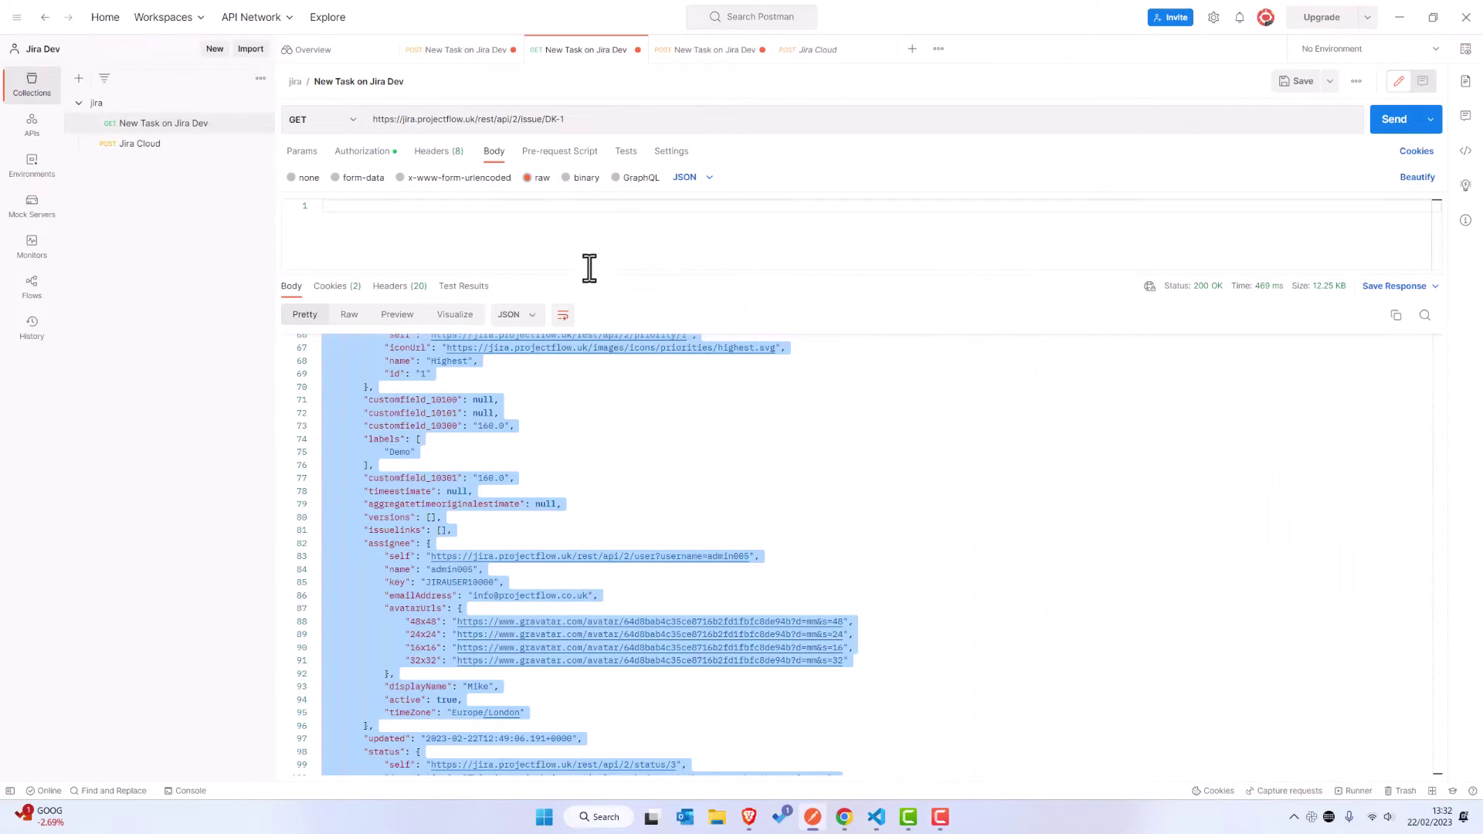
pyautogui.click(590, 71)
pyautogui.click(705, 50)
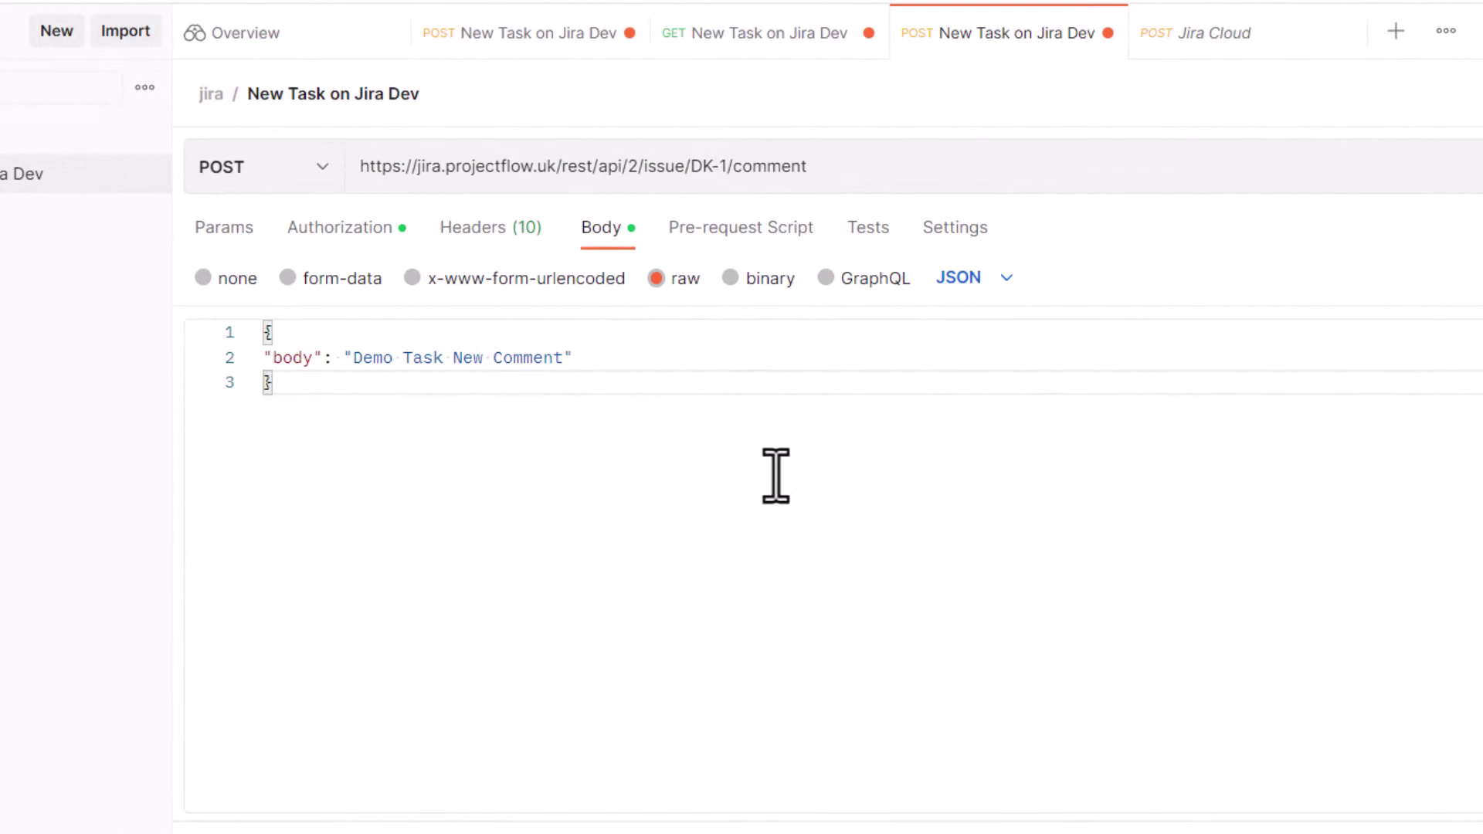
pyautogui.moveTo(809, 168); pyautogui.dragTo(715, 166)
pyautogui.click(728, 166)
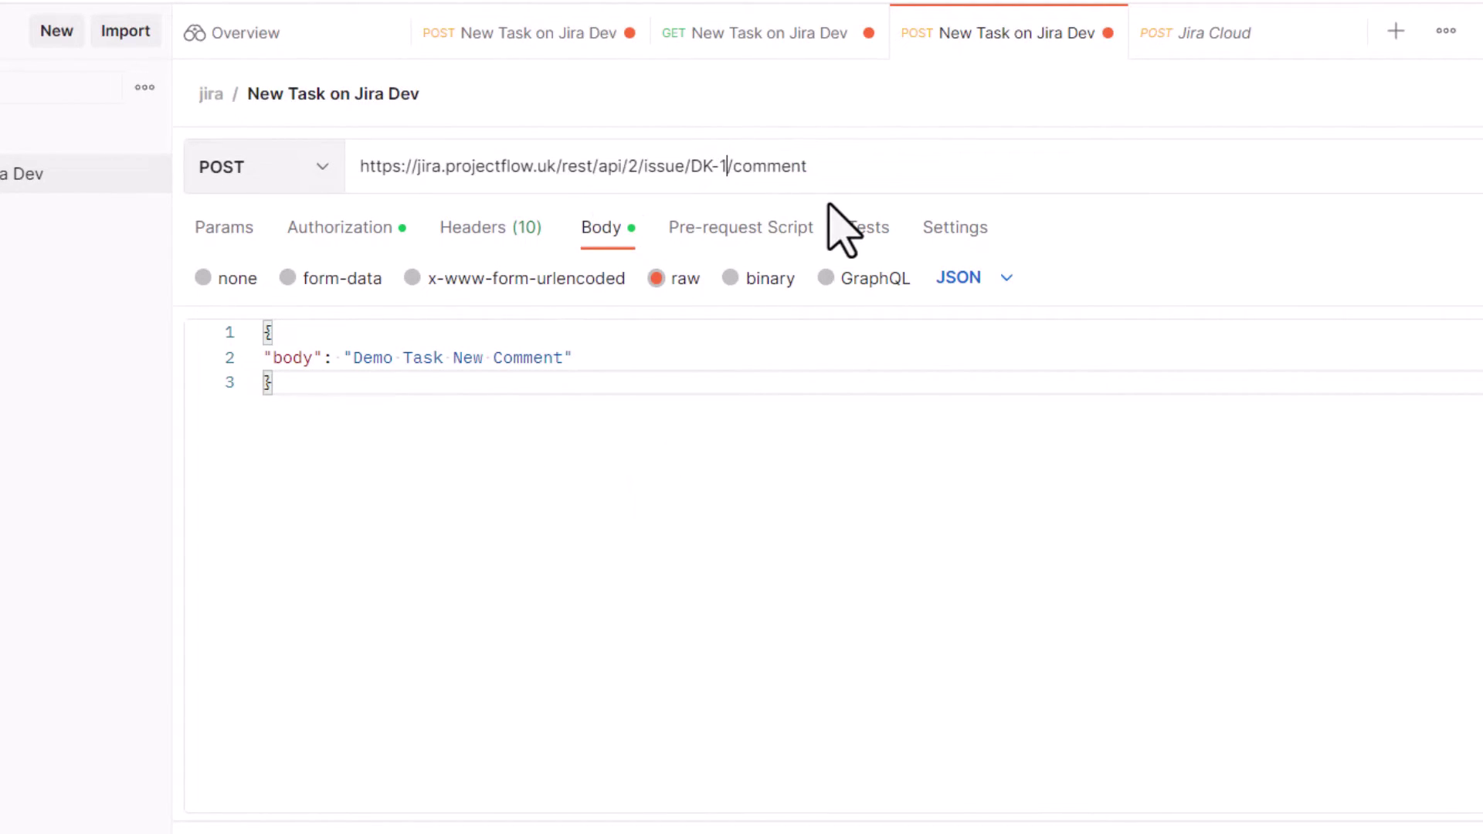
pyautogui.press('BackSpace')
pyautogui.write('24')
pyautogui.hotkey('ctrl', 'Return')
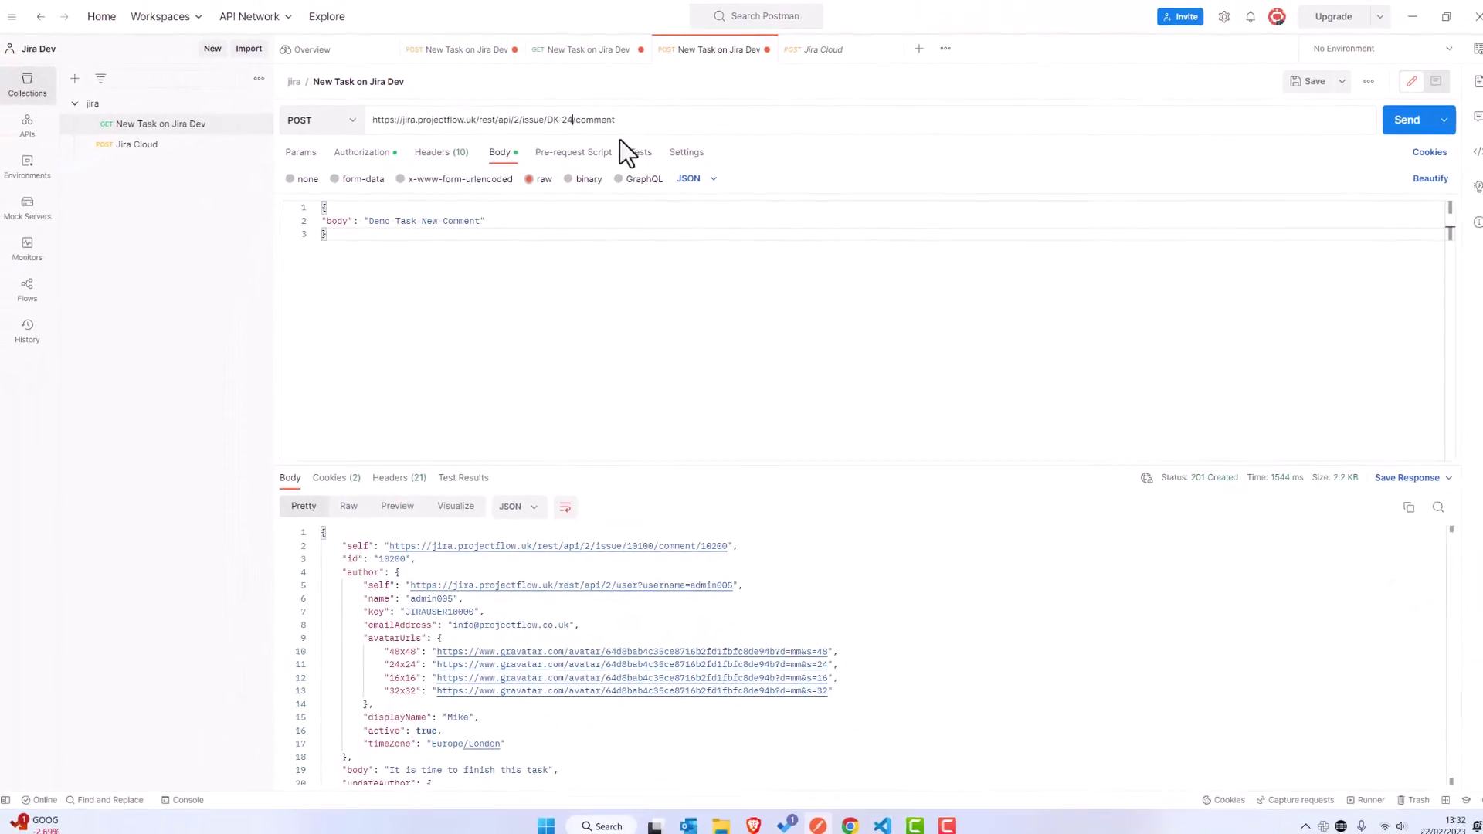
# Switch to Chrome and open issue DK-24 in Jira by changing the issue key in the page address
pyautogui.hotkey('alt', 'Tab')
pyautogui.hotkey('alt', 'Tab')
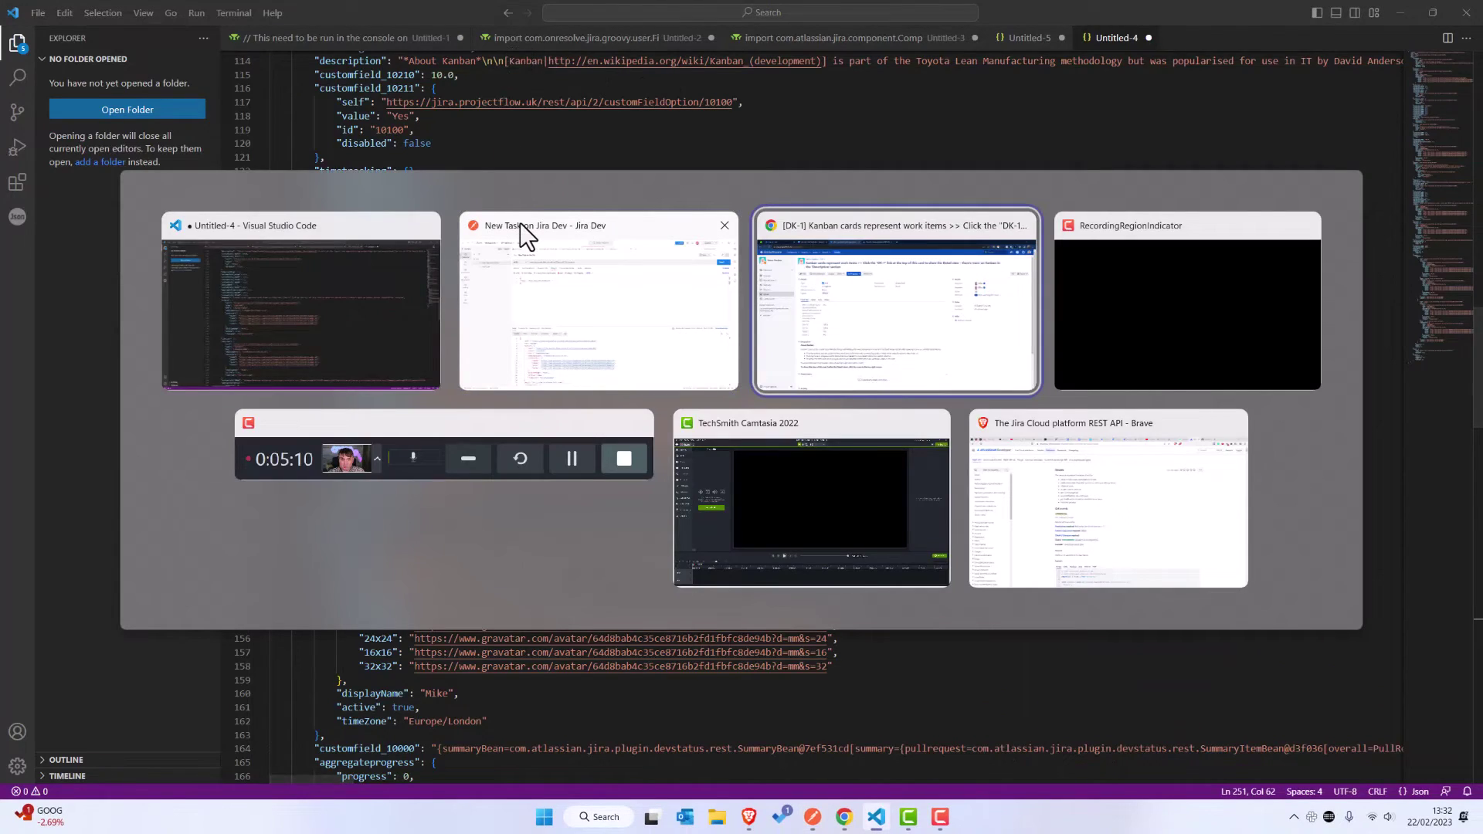
pyautogui.click(521, 223)
pyautogui.click(296, 38)
pyautogui.click(296, 38)
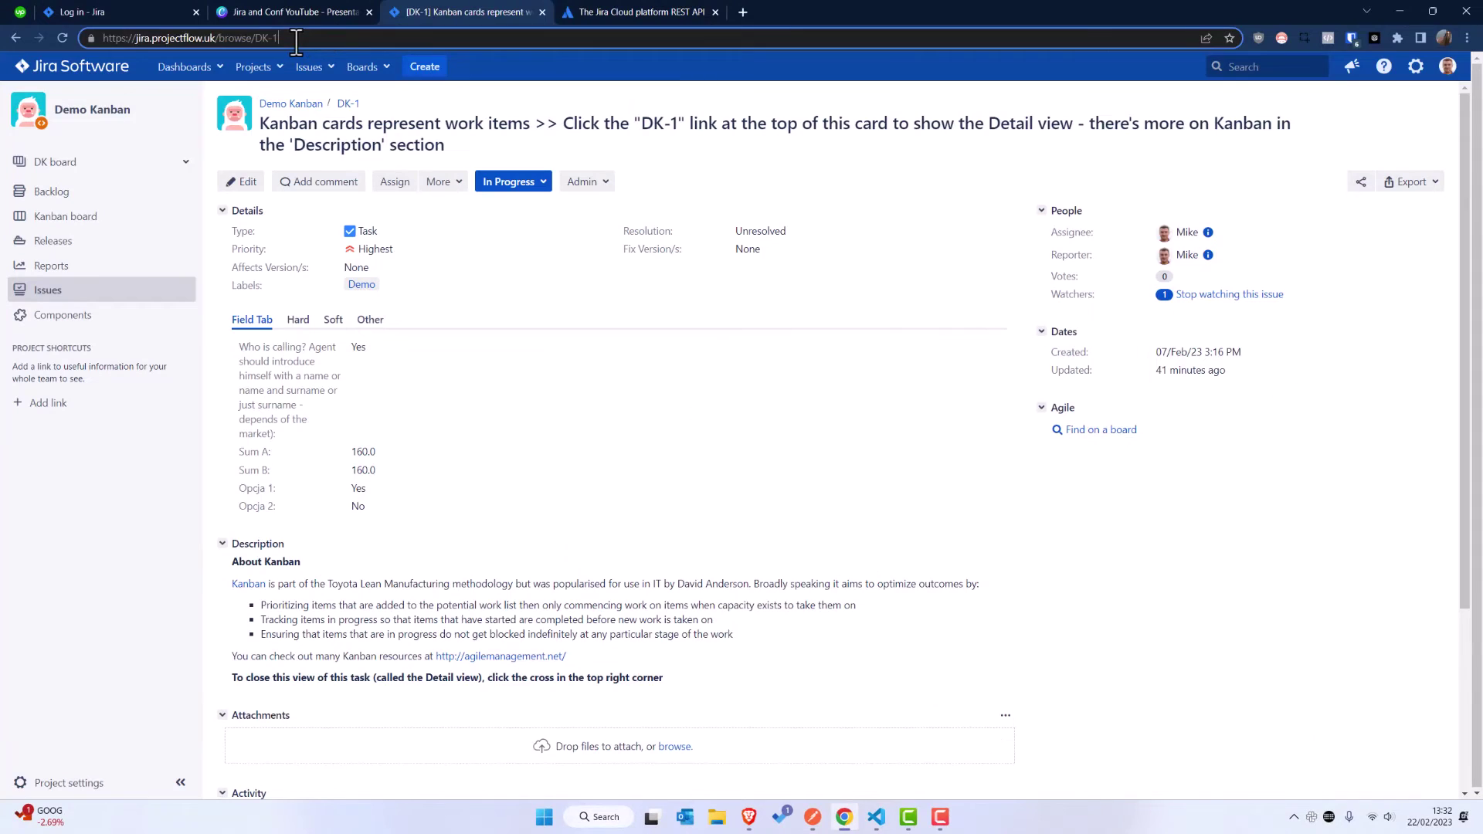
pyautogui.press('BackSpace')
pyautogui.write('24')
pyautogui.press('Return')
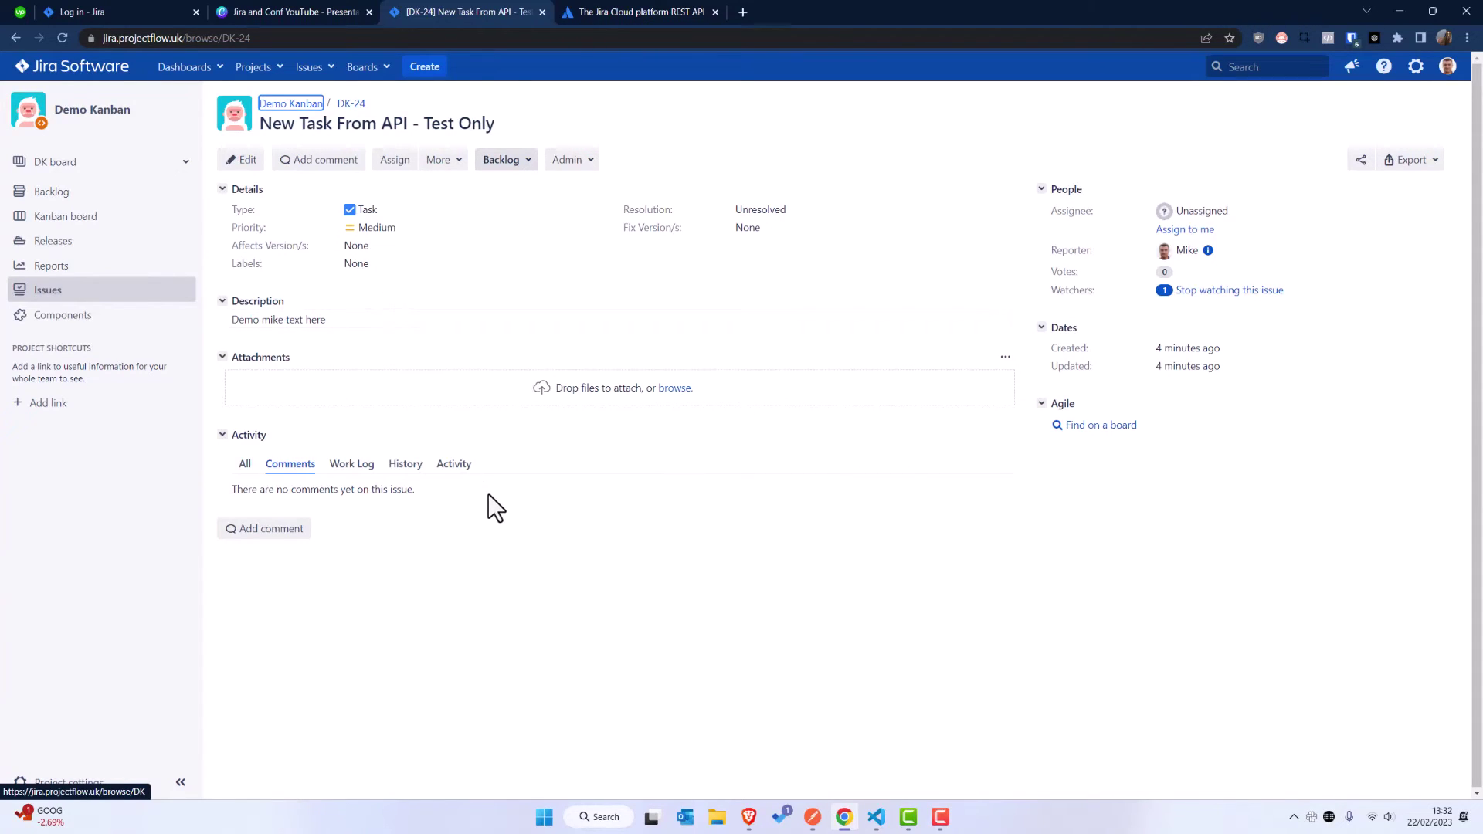
# Return to Postman, enlarge the request body area, and review the comment request's issue key, comment endpoint and JSON body
pyautogui.hotkey('alt', 'Tab')
pyautogui.hotkey('alt', 'Tab')
pyautogui.hotkey('alt', 'Tab')
pyautogui.hotkey('alt', 'Tab')
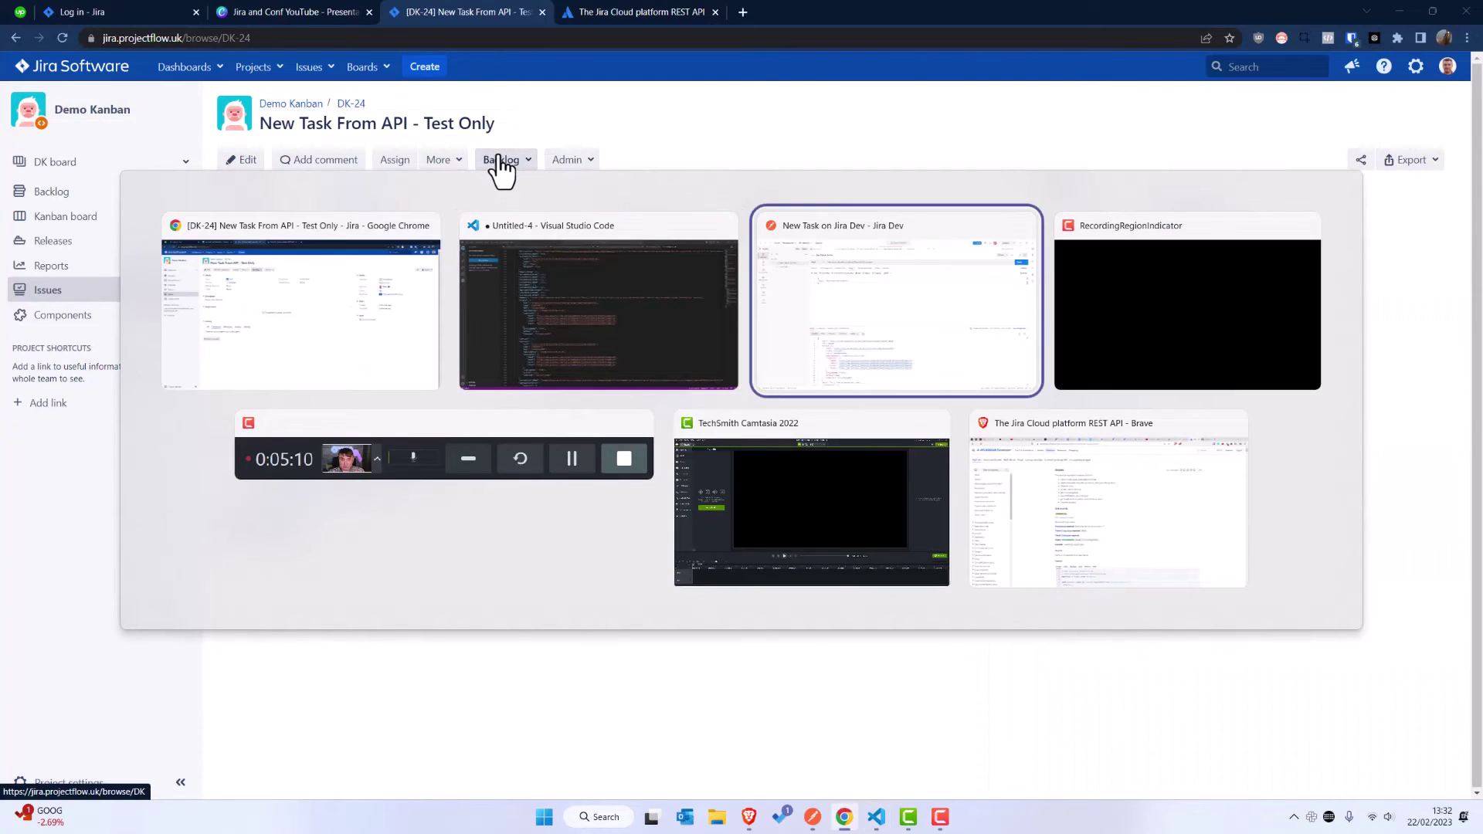
pyautogui.moveTo(558, 457); pyautogui.dragTo(554, 559)
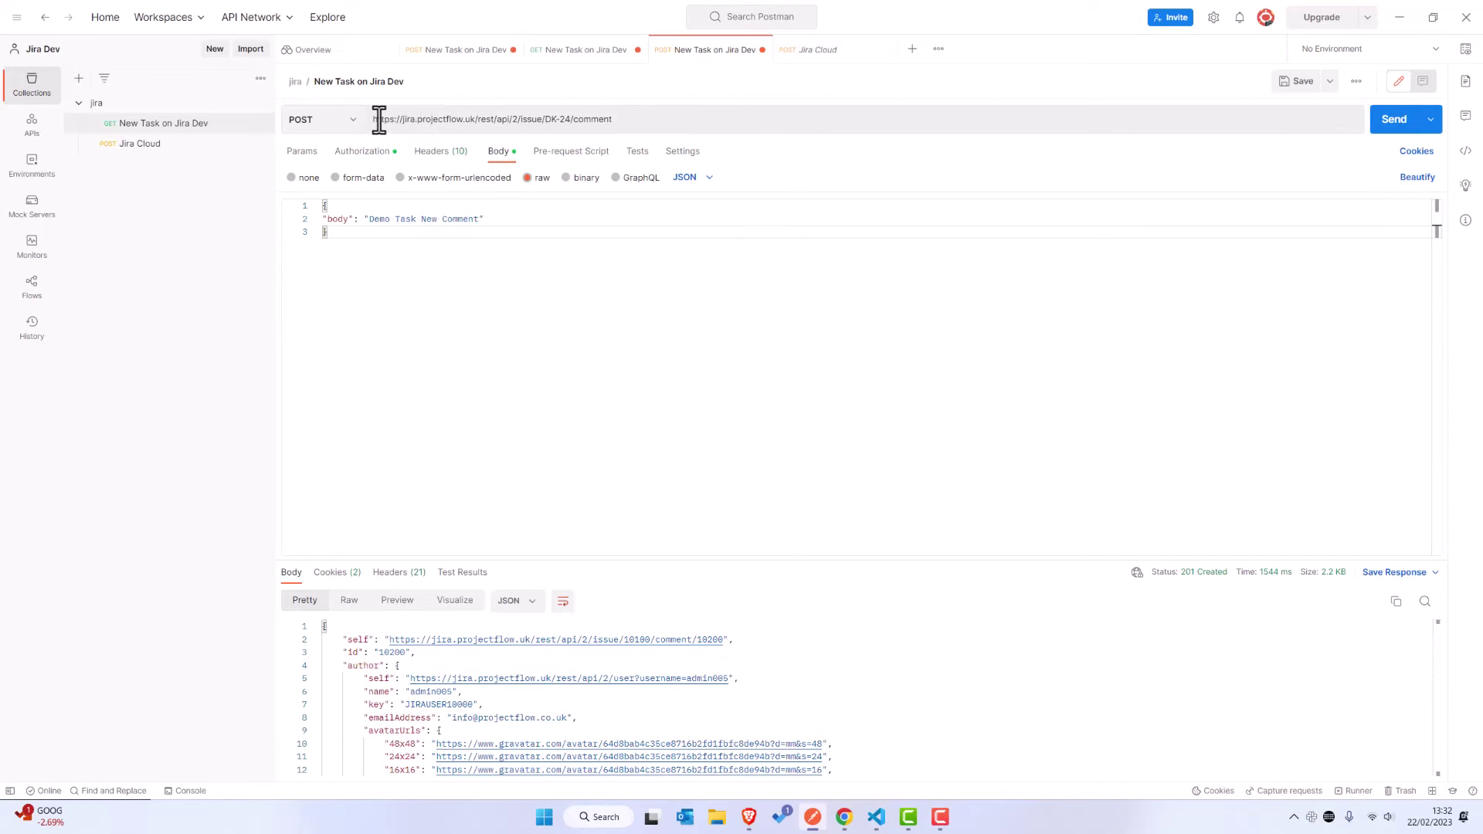
pyautogui.moveTo(642, 120); pyautogui.dragTo(555, 121)
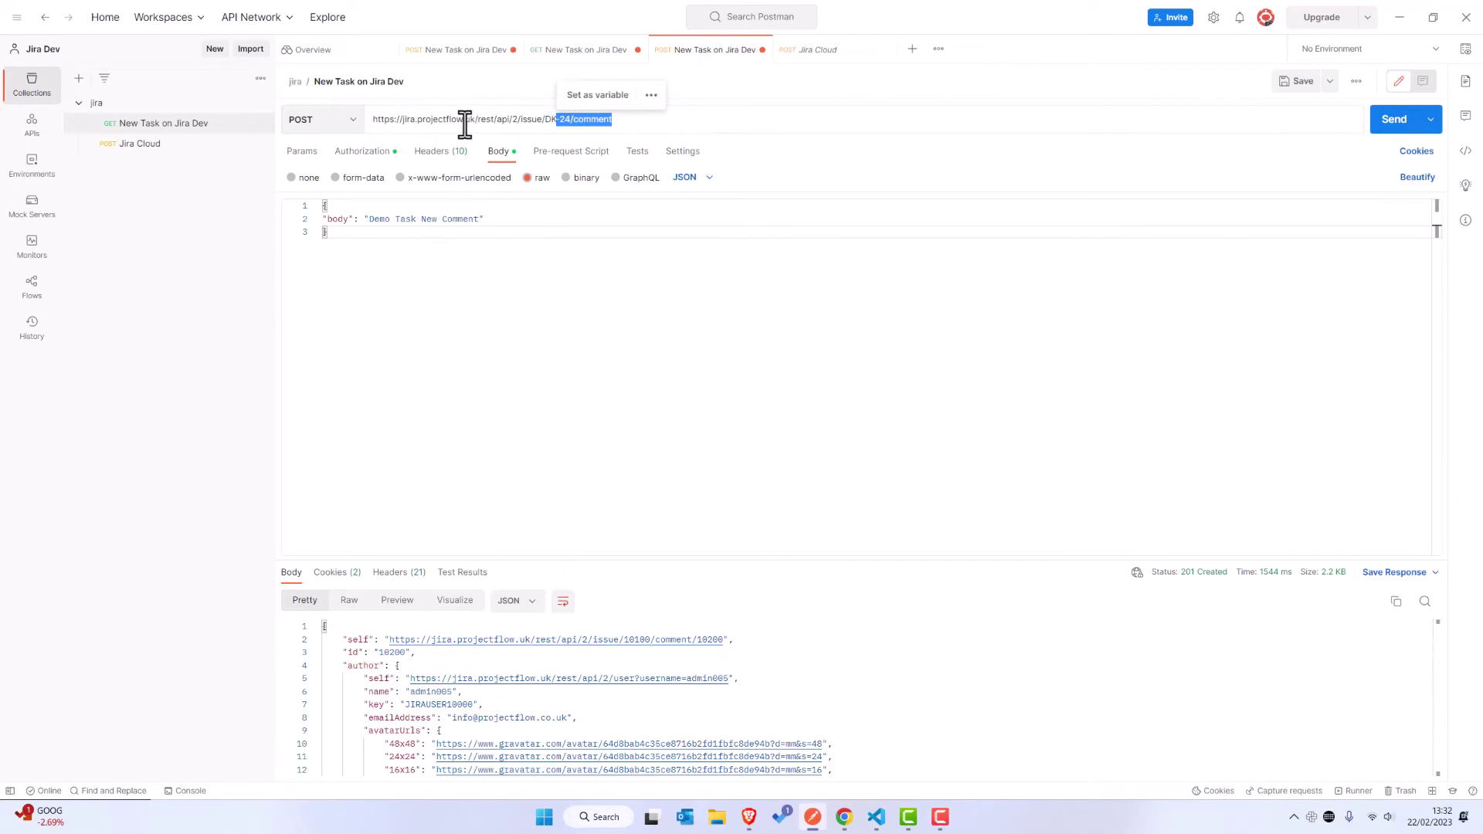
pyautogui.click(636, 121)
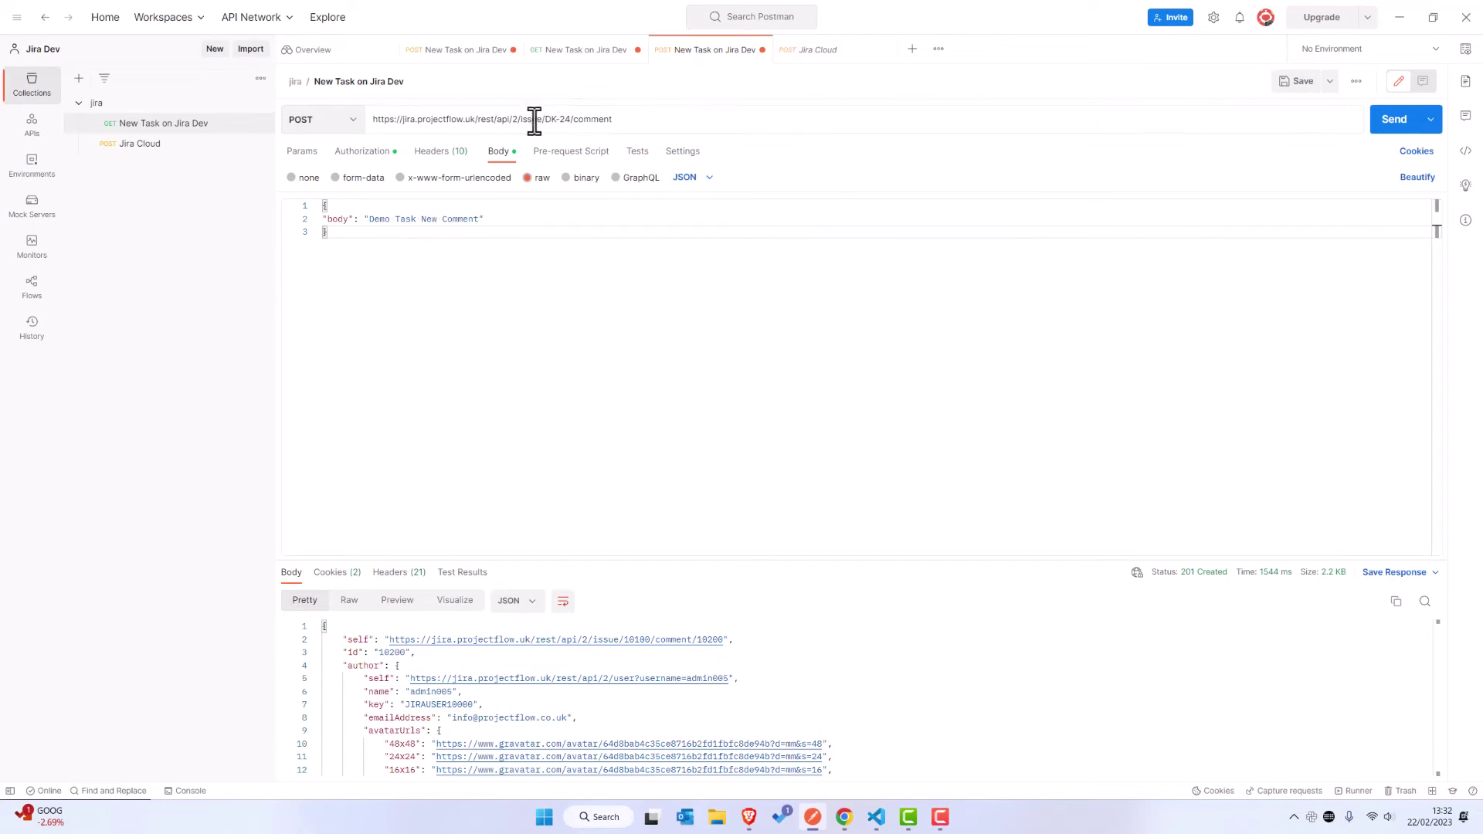
pyautogui.moveTo(547, 122); pyautogui.dragTo(565, 124)
pyautogui.click(604, 124)
pyautogui.doubleClick(596, 122)
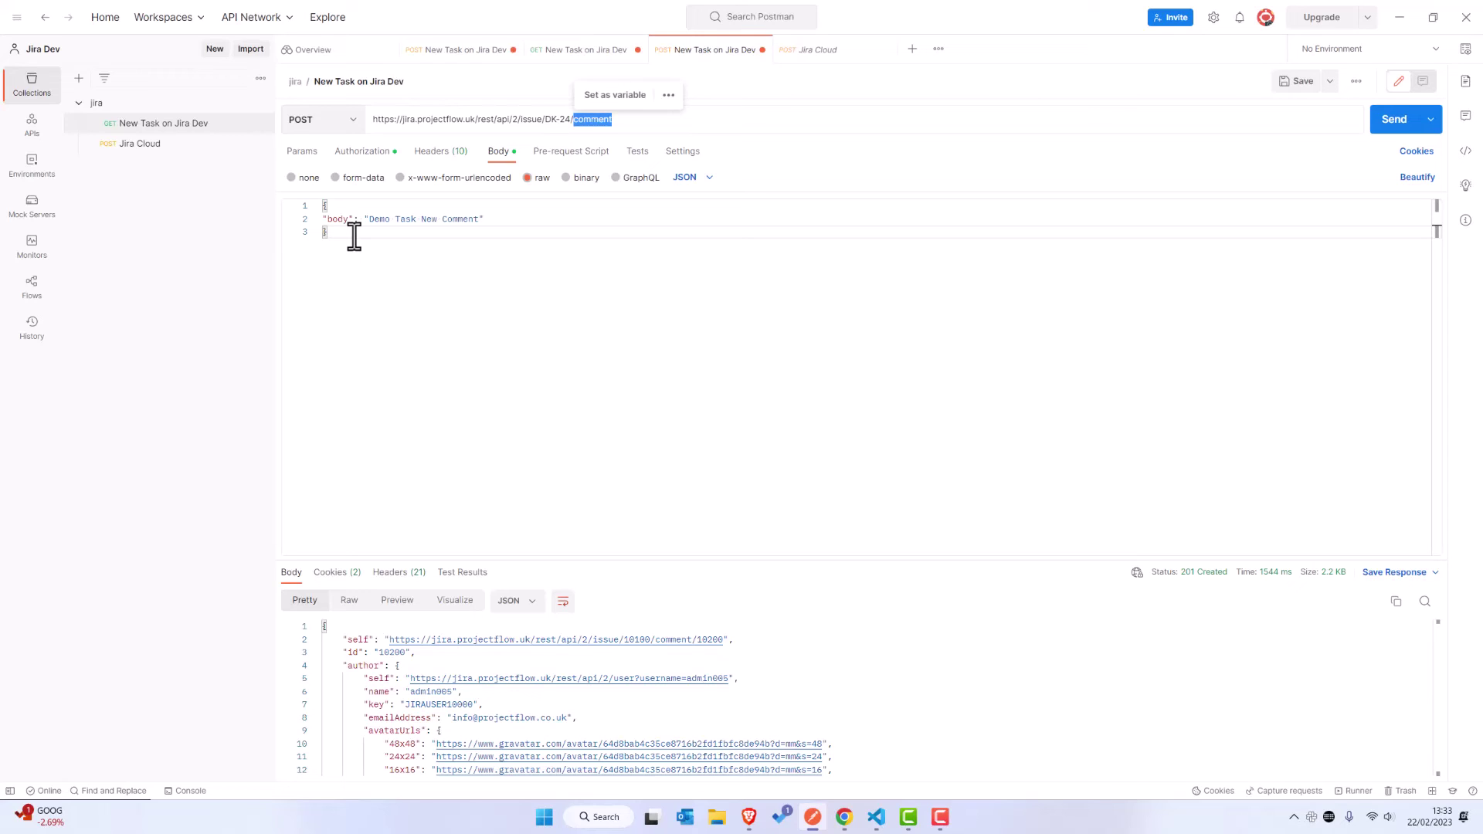
pyautogui.moveTo(329, 233); pyautogui.dragTo(319, 207)
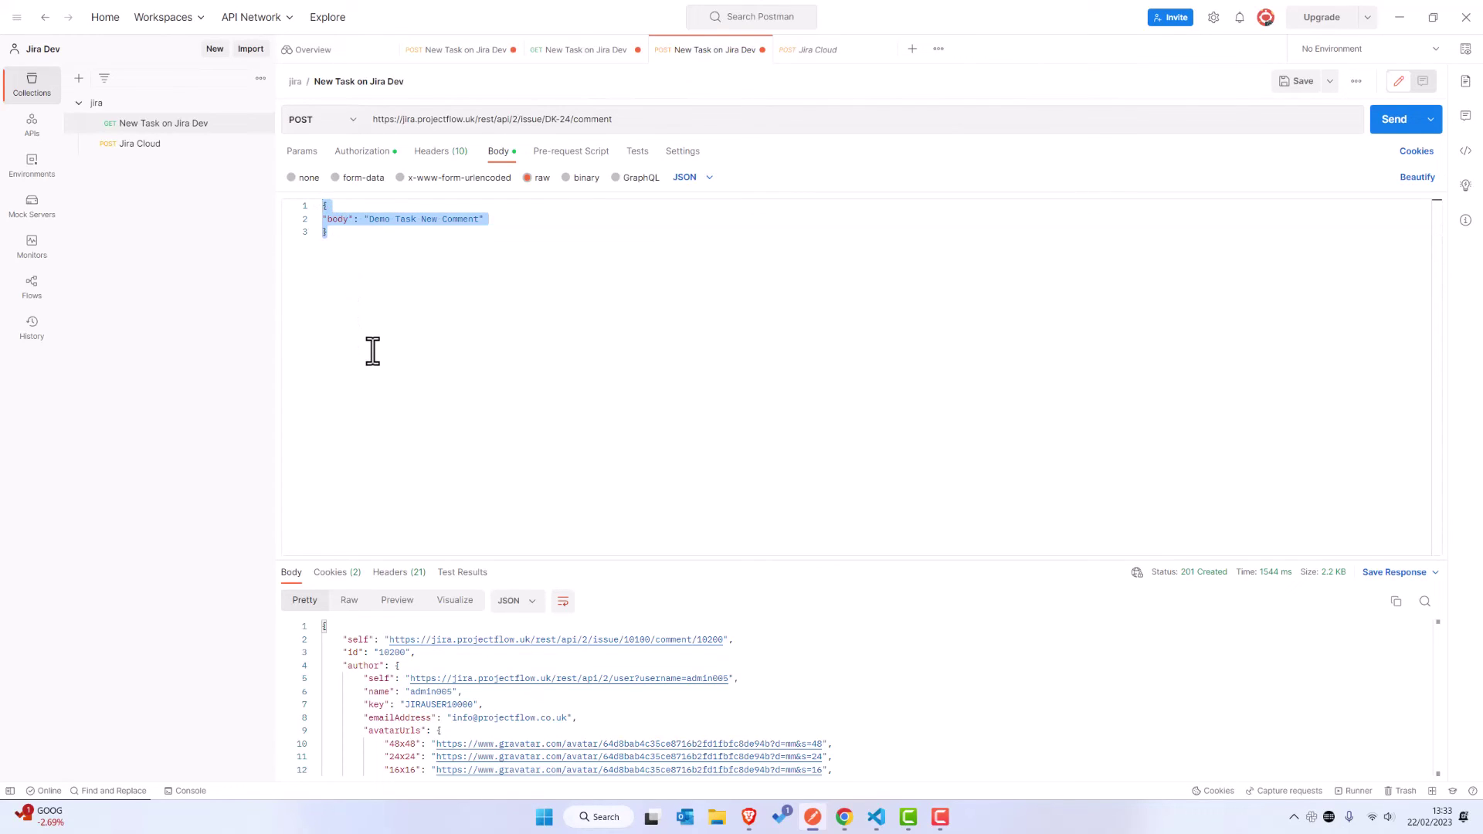
pyautogui.click(341, 209)
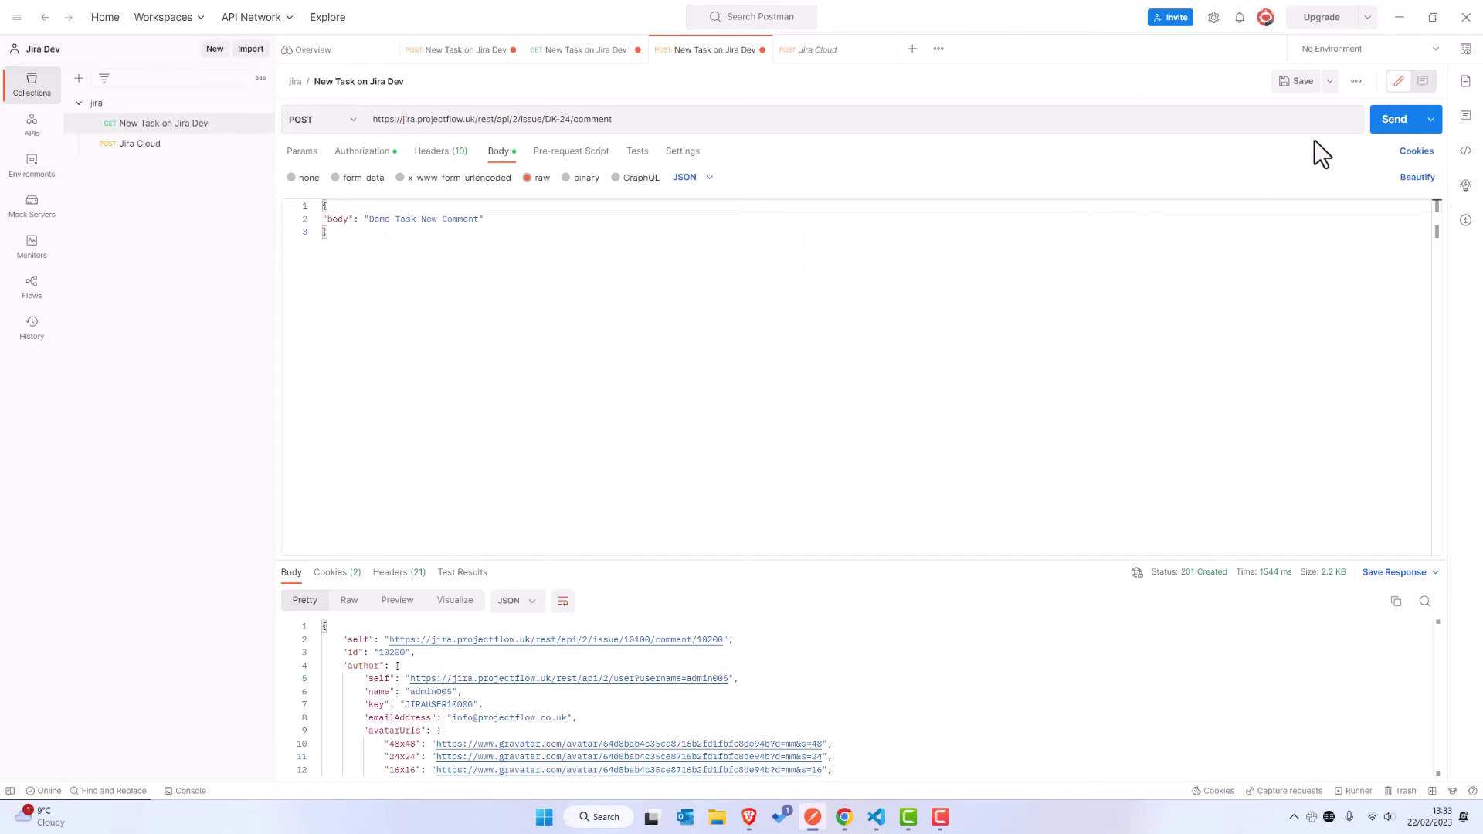
# Send the POST request with the comment "Demo Task New Comment", then switch to Jira and reload DK-24 to check its comments
pyautogui.click(1378, 125)
pyautogui.scroll(-5, 532, 662)
pyautogui.scroll(5, 556, 610)
pyautogui.hotkey('alt', 'Tab')
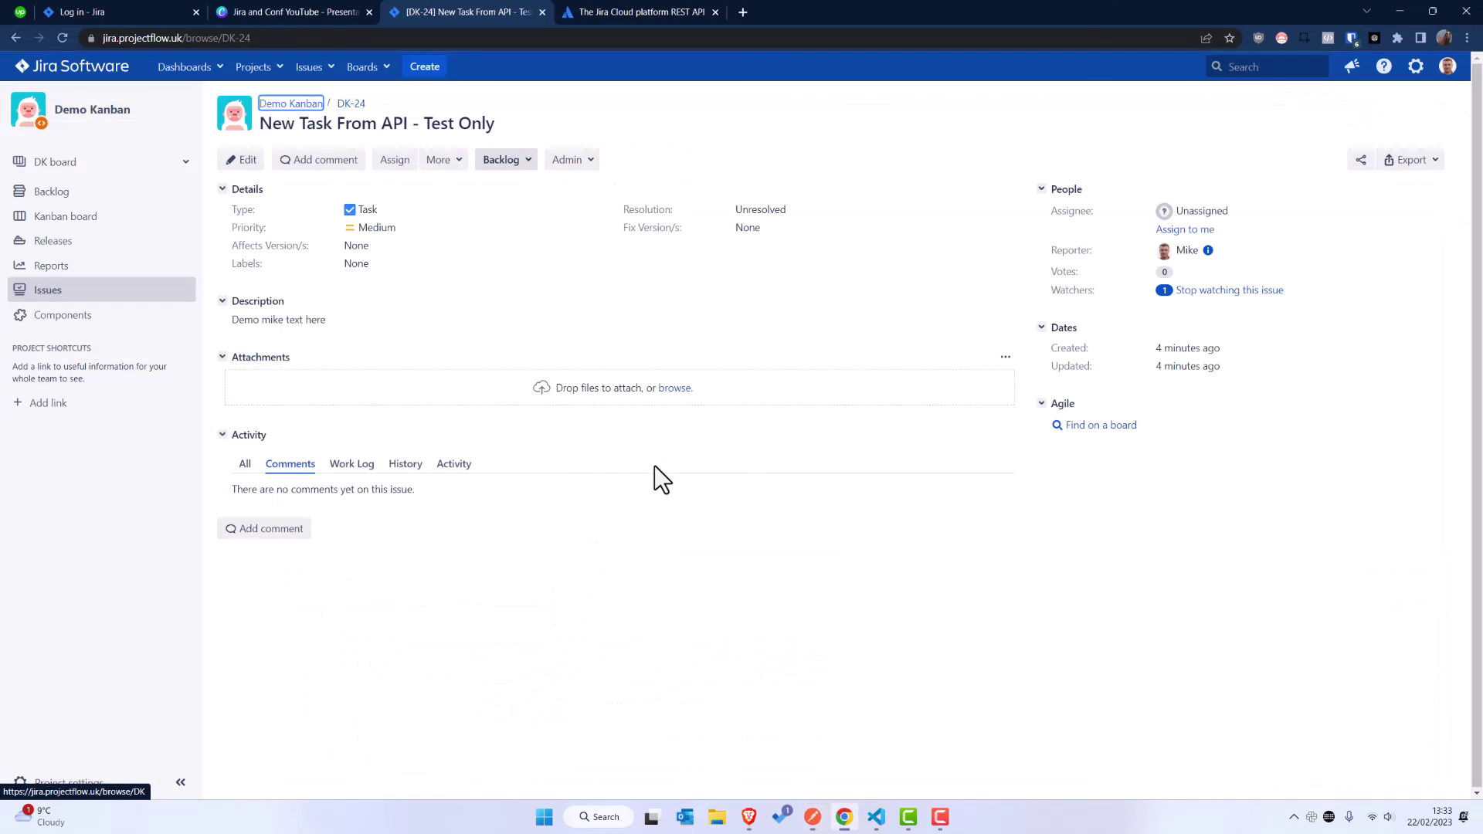
pyautogui.press('F5')
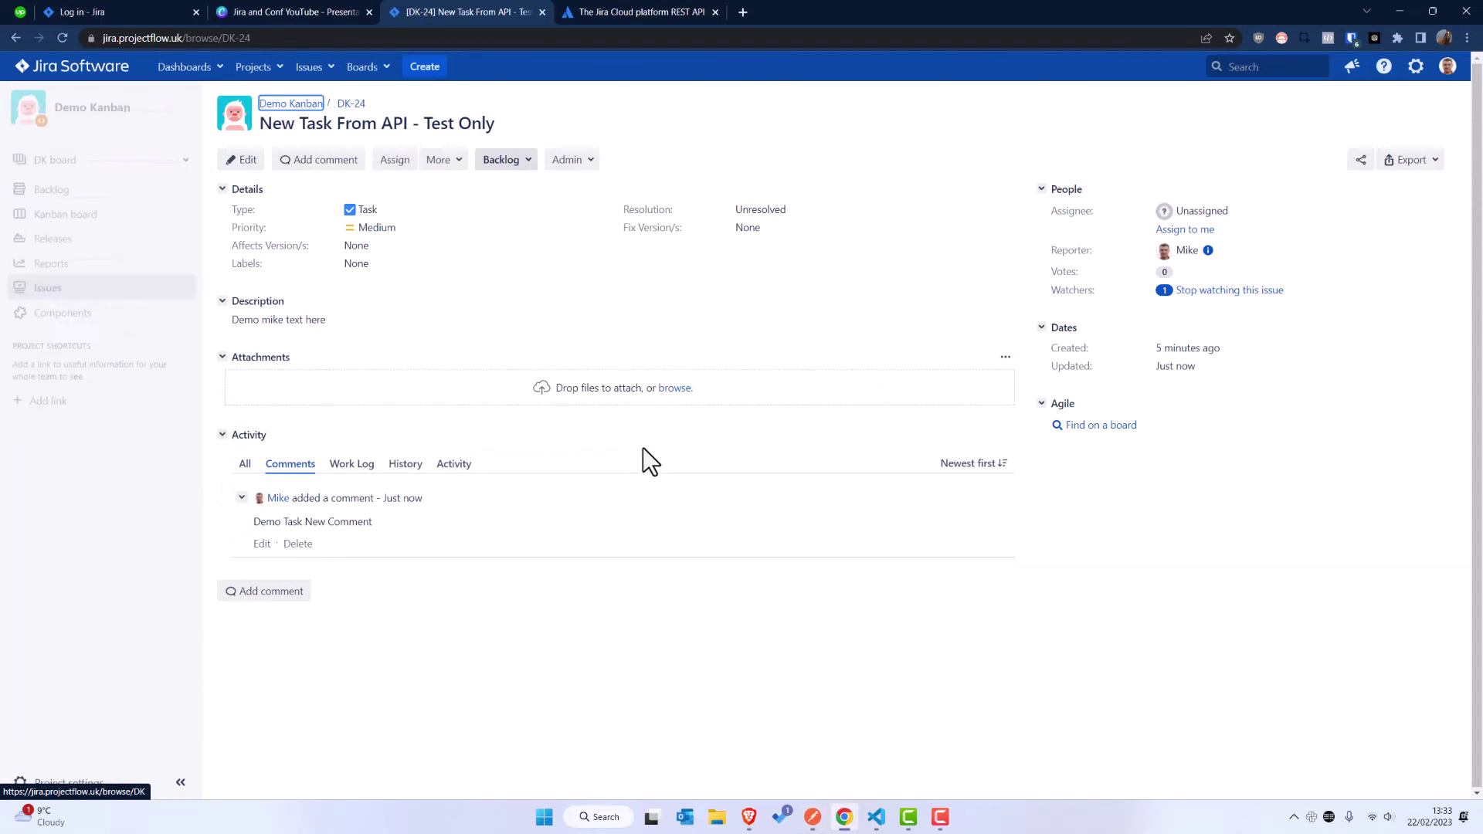